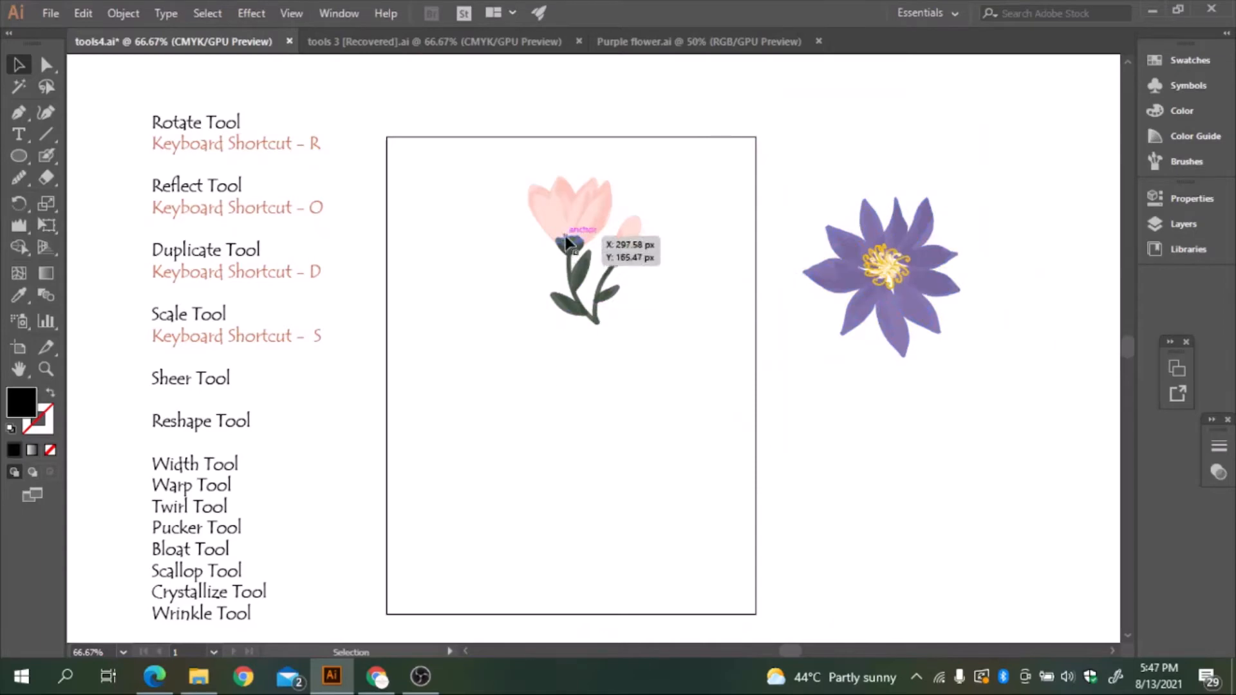
Step: Move the pink flower down towards the middle of the artboard's upper half, and deselect it
left_click_drag(574, 229, 572, 312)
left_click_drag(626, 261, 650, 224)
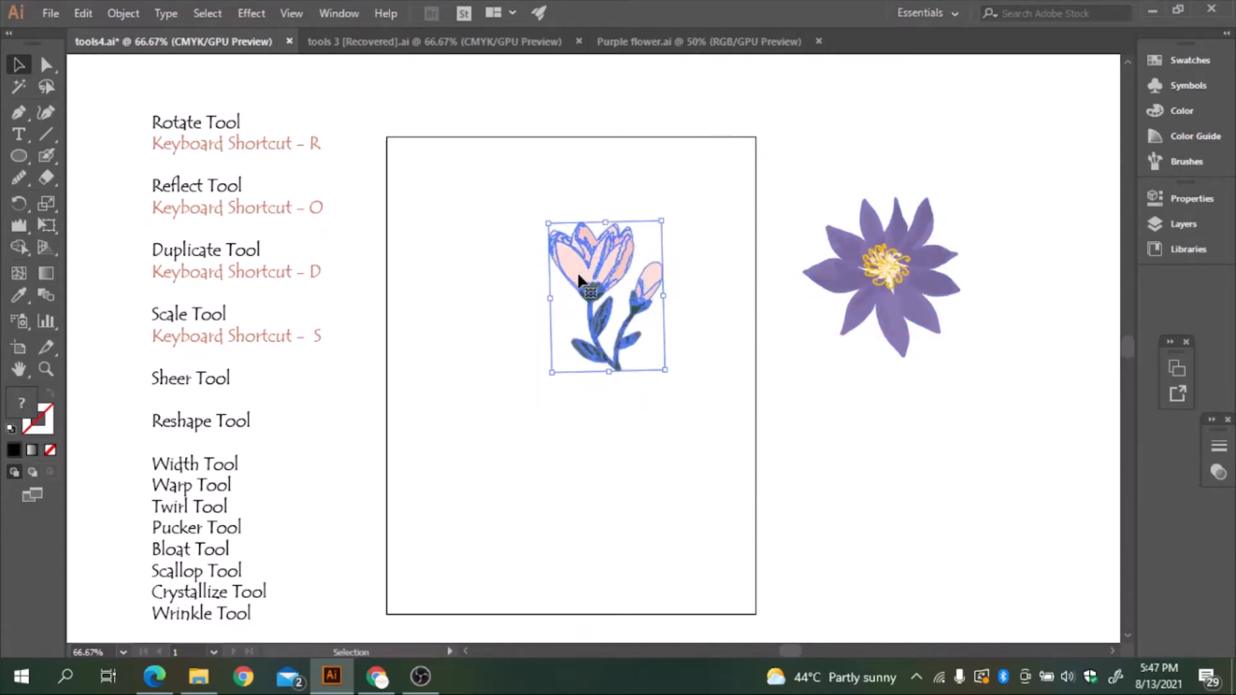
left_click(518, 309)
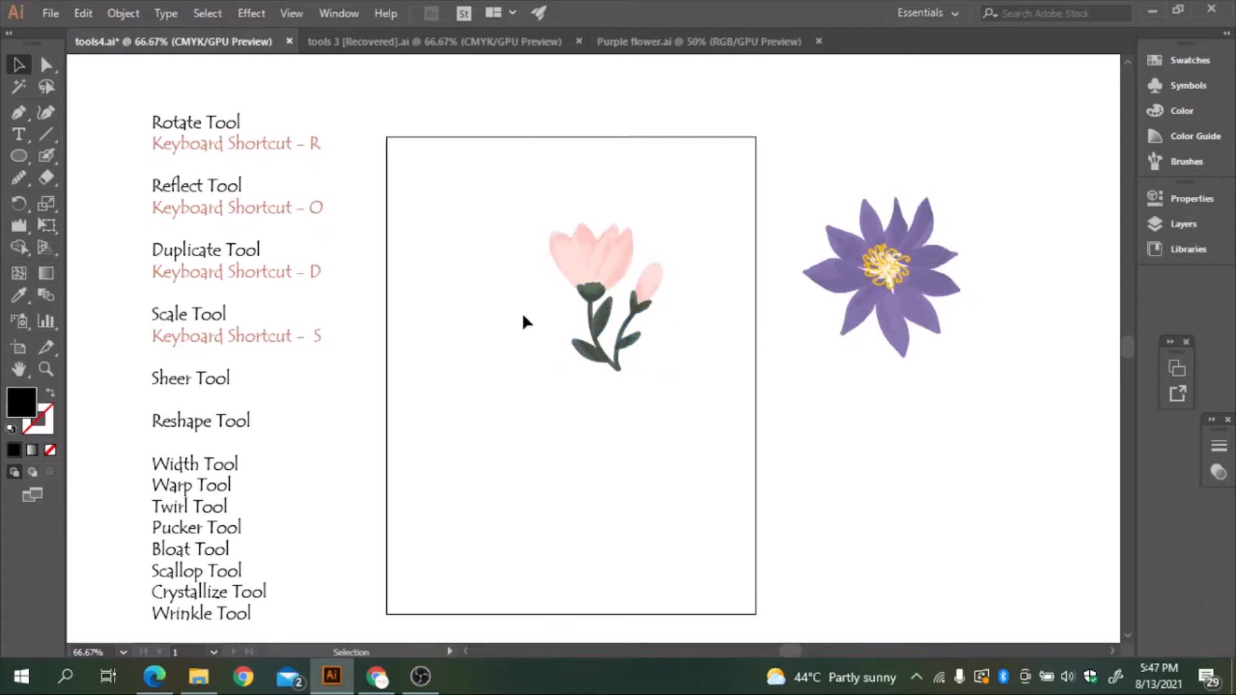
Step: Examine the base of the pink flower's stem as a pivot point for the Rotate tool
key("r")
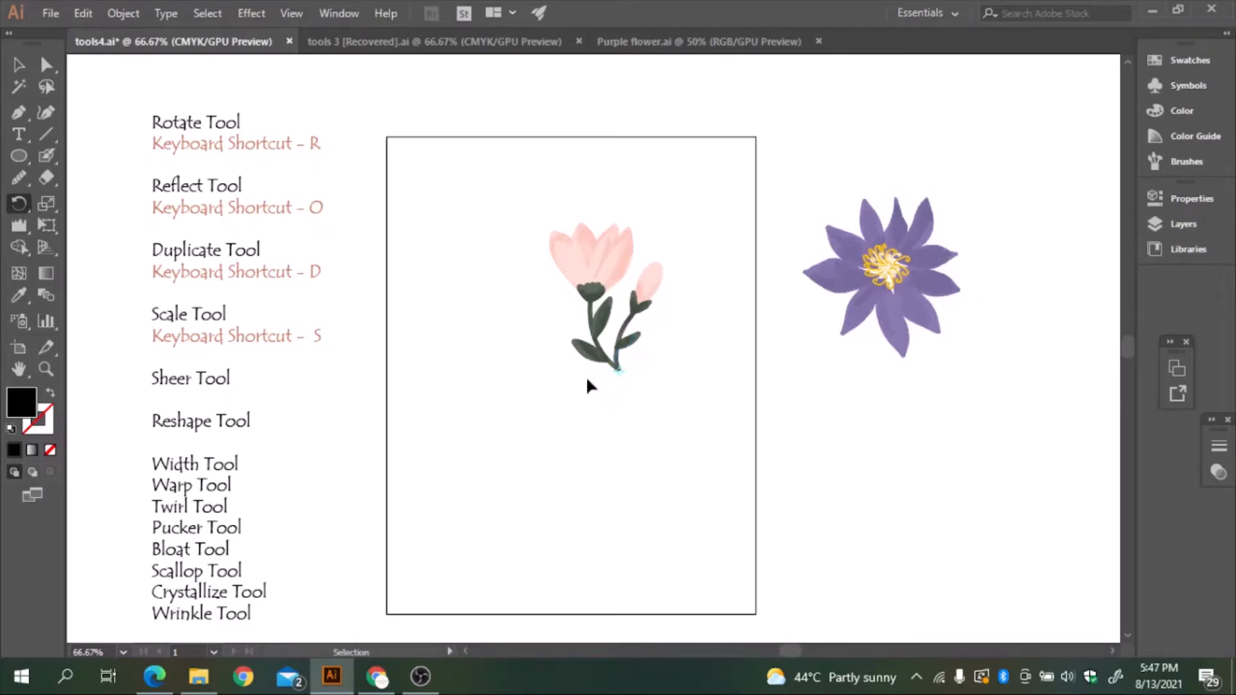
key("ctrl+plus")
key("ctrl+plus")
key("ctrl+plus")
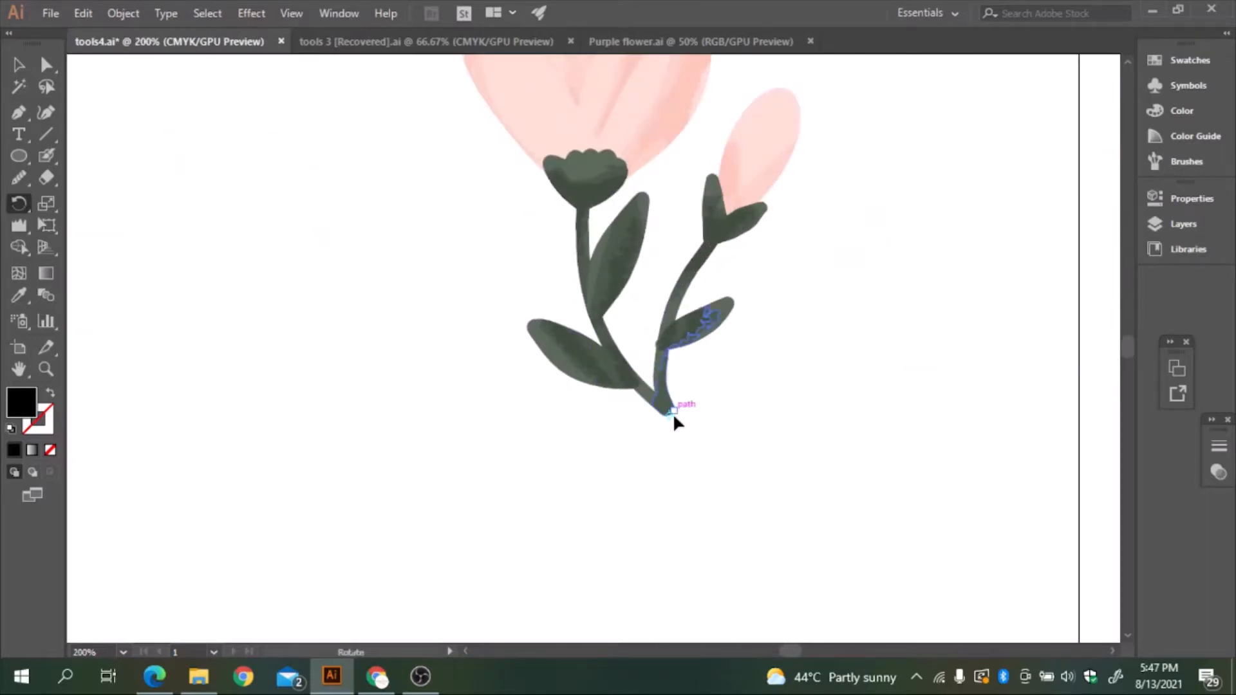
key("ctrl+minus")
key("ctrl+minus")
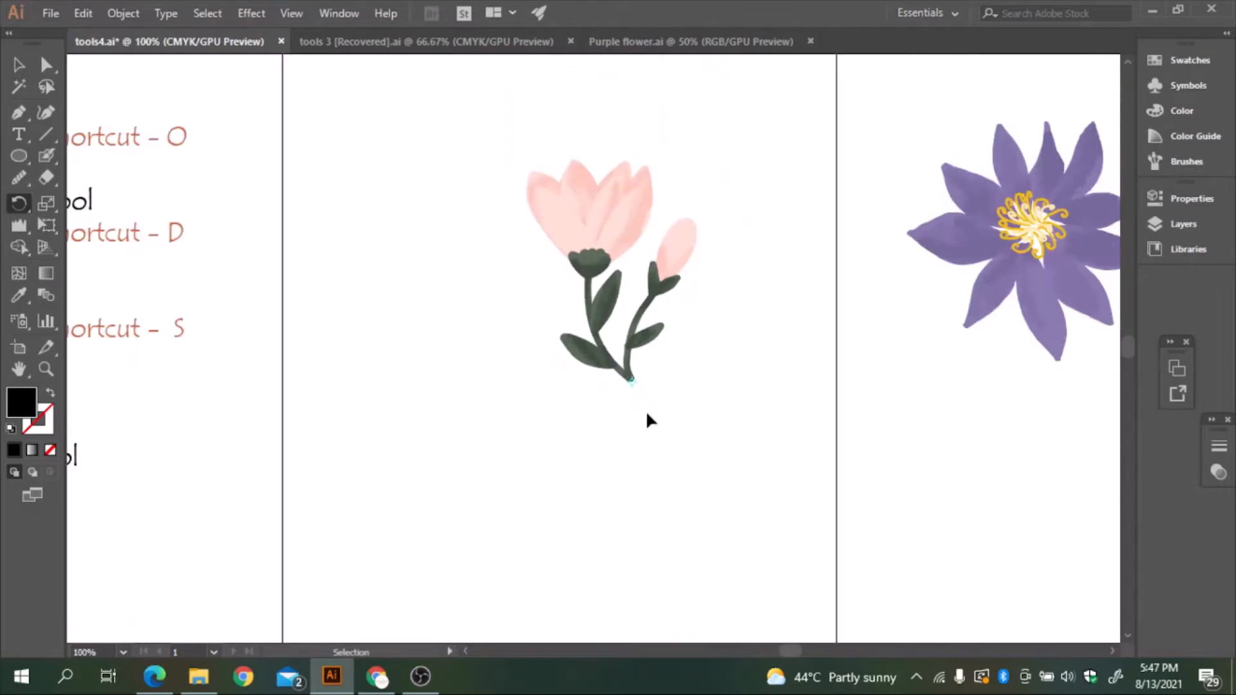
key("ctrl+minus")
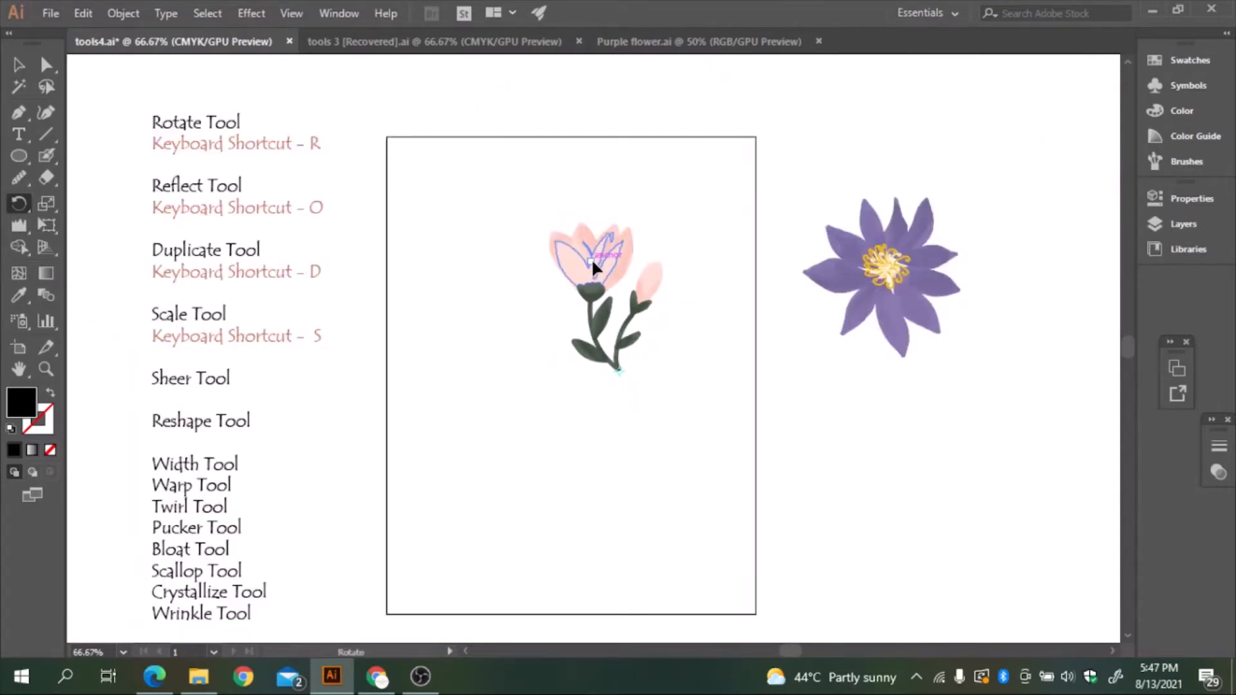
Step: Select the pink flower, try rotating it counterclockwise around its centre, and undo the rotation
left_click(17, 69)
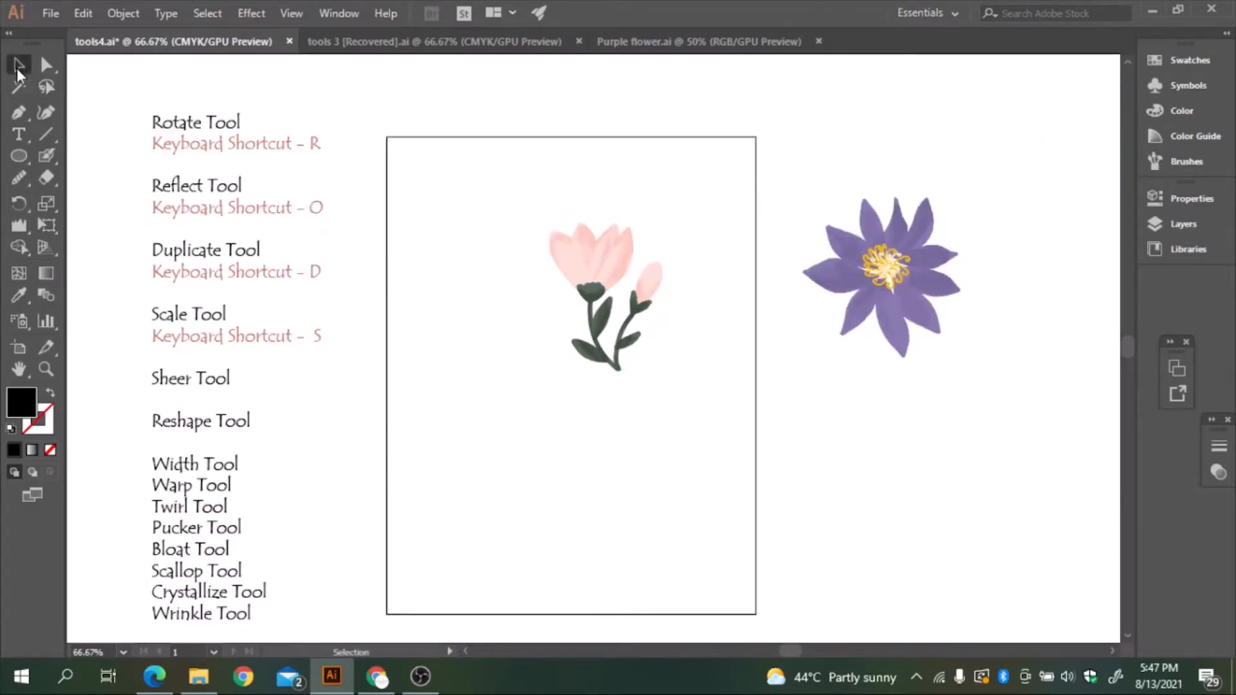
left_click(606, 256)
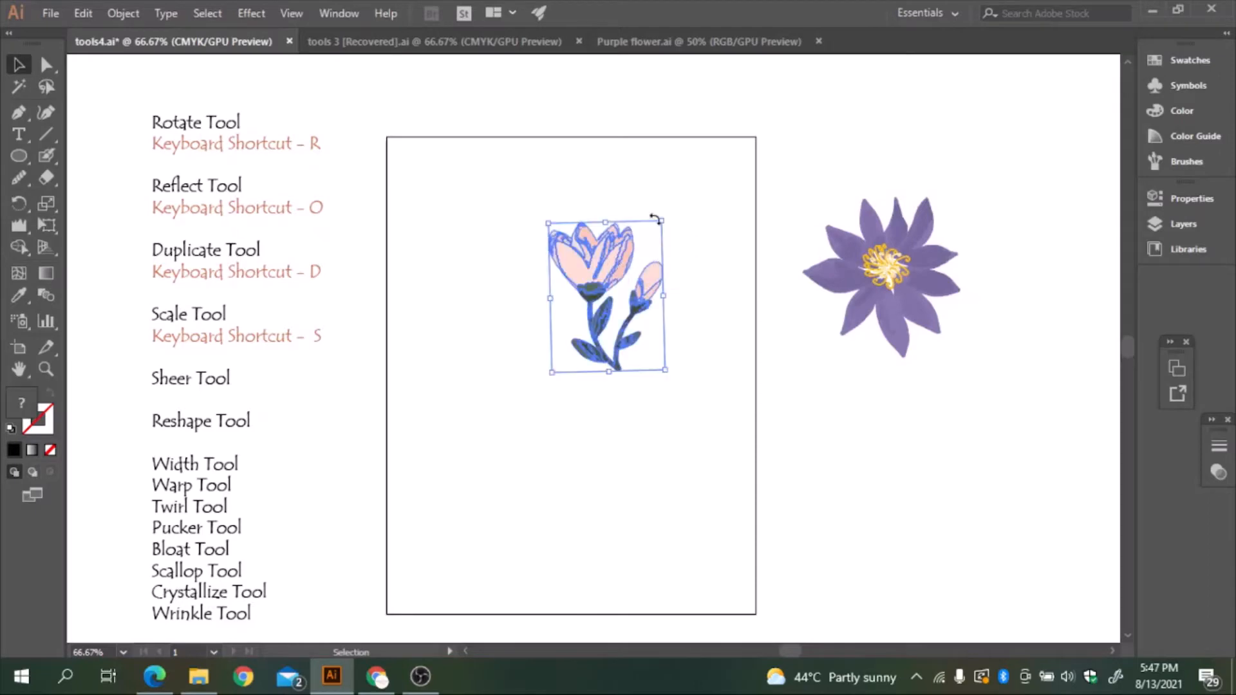
left_click_drag(668, 212, 528, 254)
key("ctrl+z")
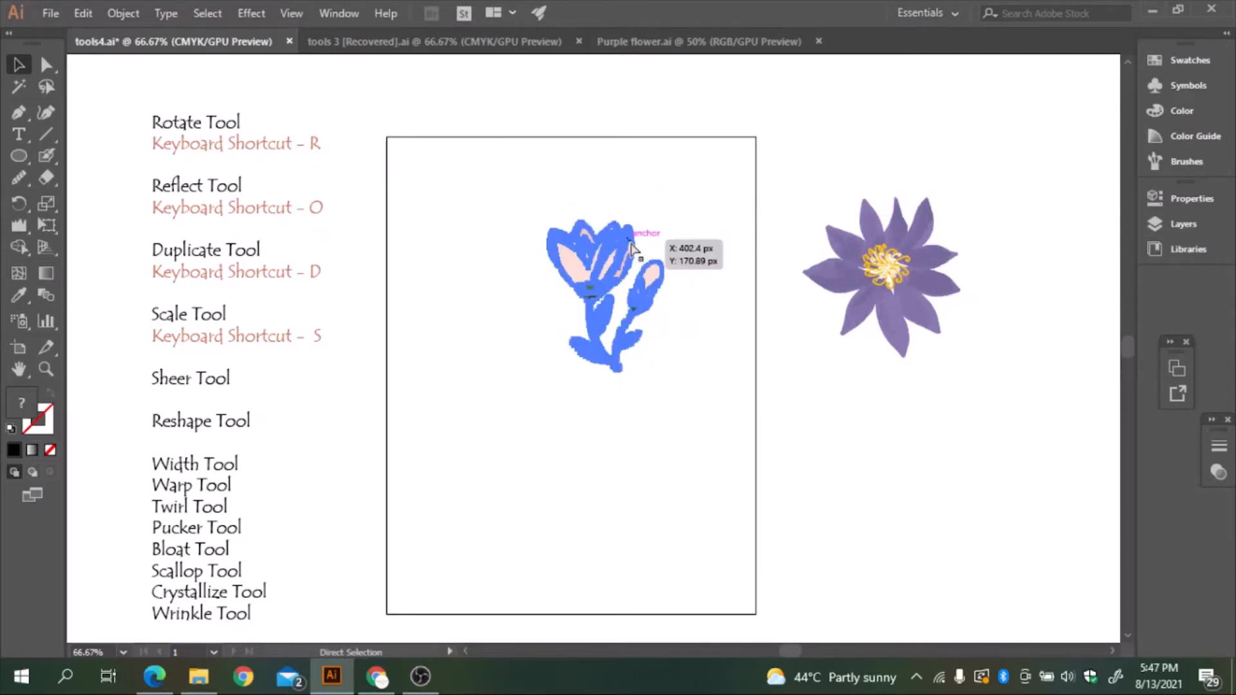
Step: Rotate a copy of the pink flower around its stem base, and repeat the transformation until seven flowers form a full ring
key("r")
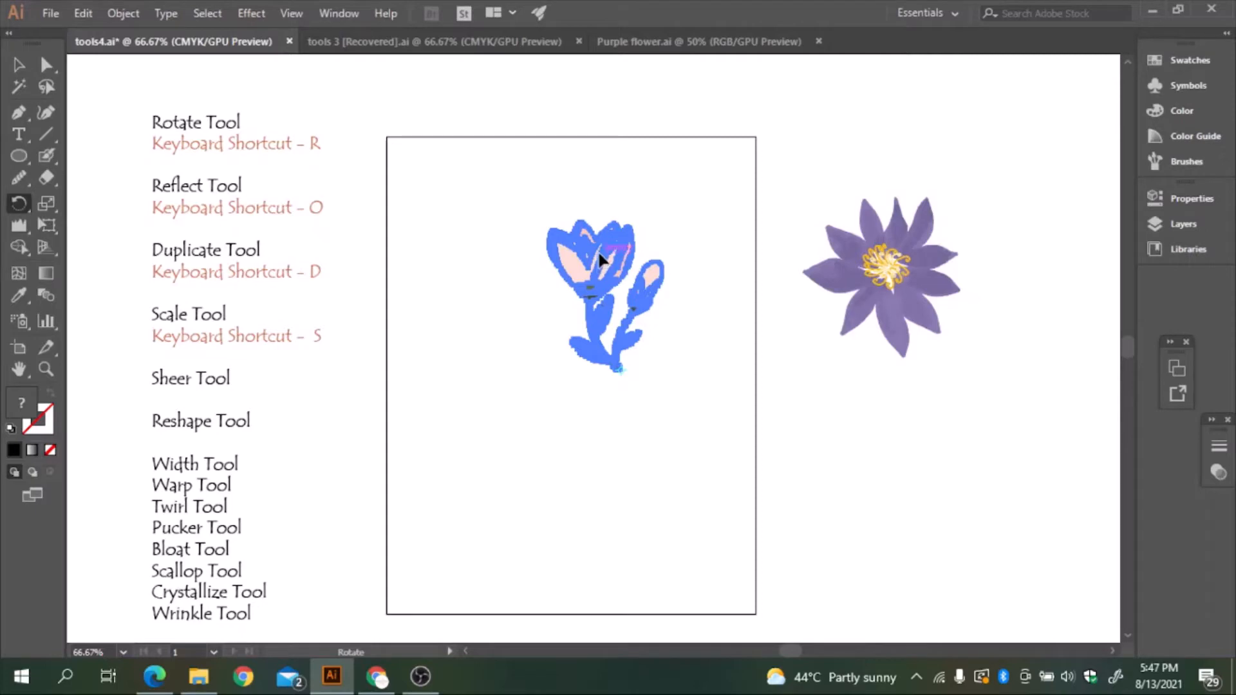
left_click_drag(610, 253, 560, 276)
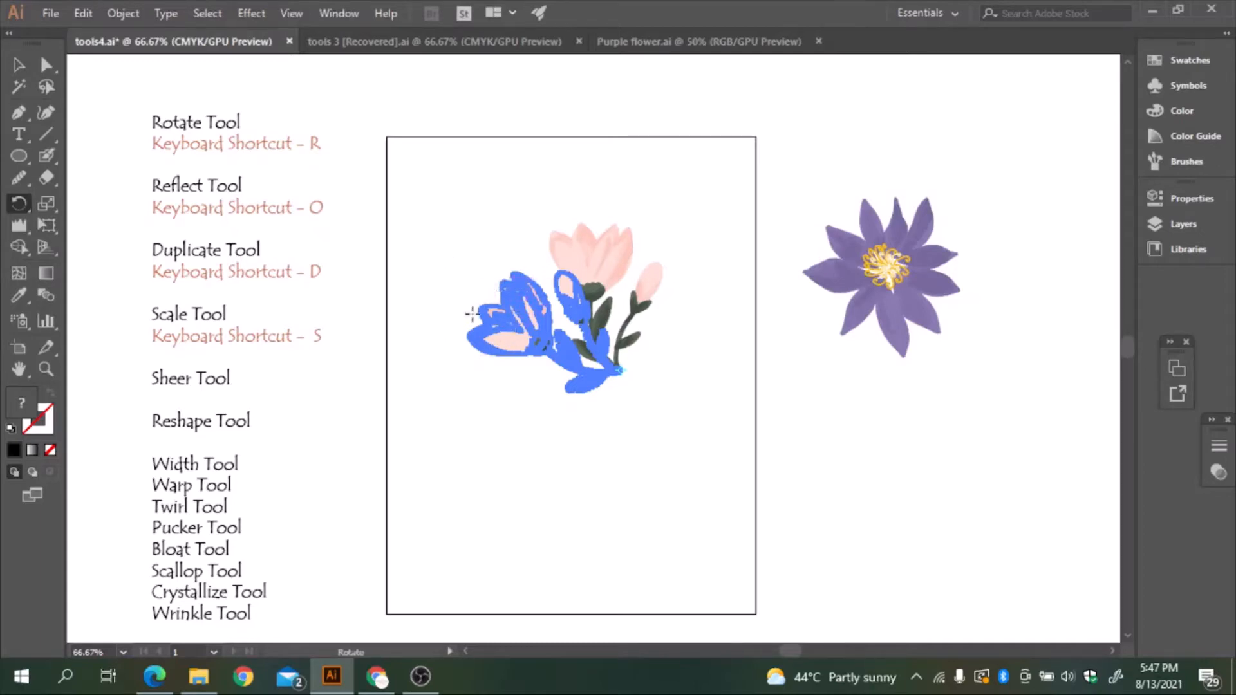
key("v")
key("ctrl+d")
key("ctrl+d")
key("ctrl+d")
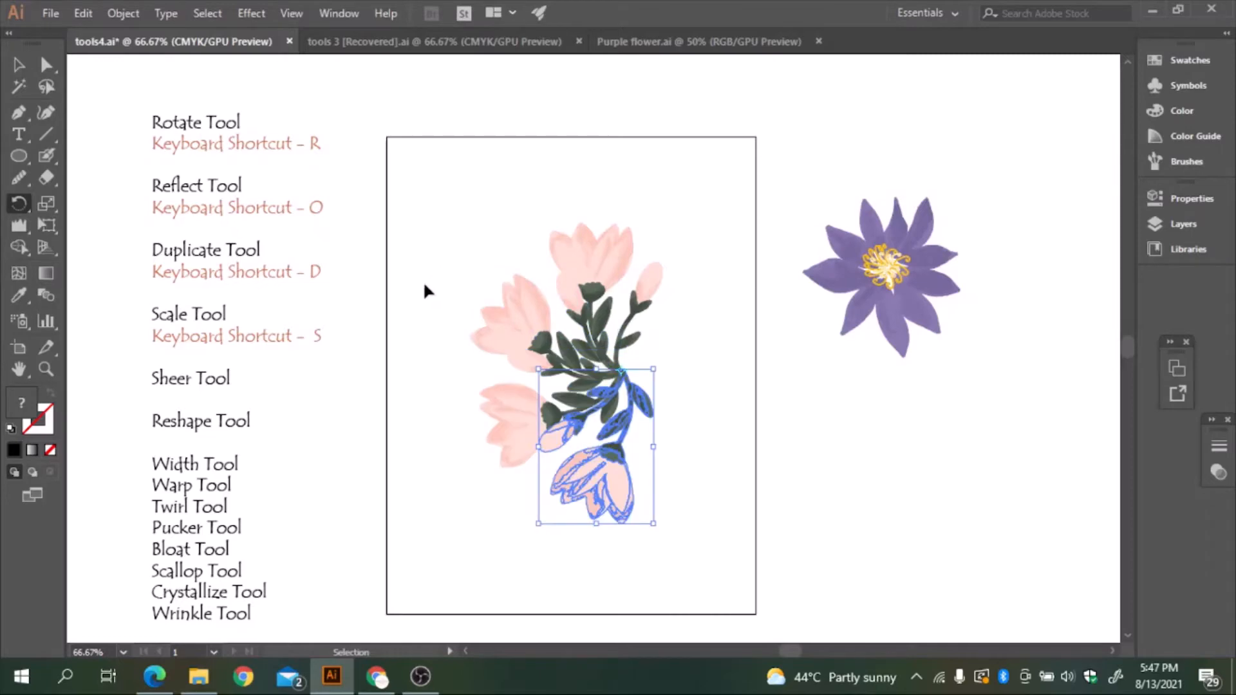
key("ctrl+d")
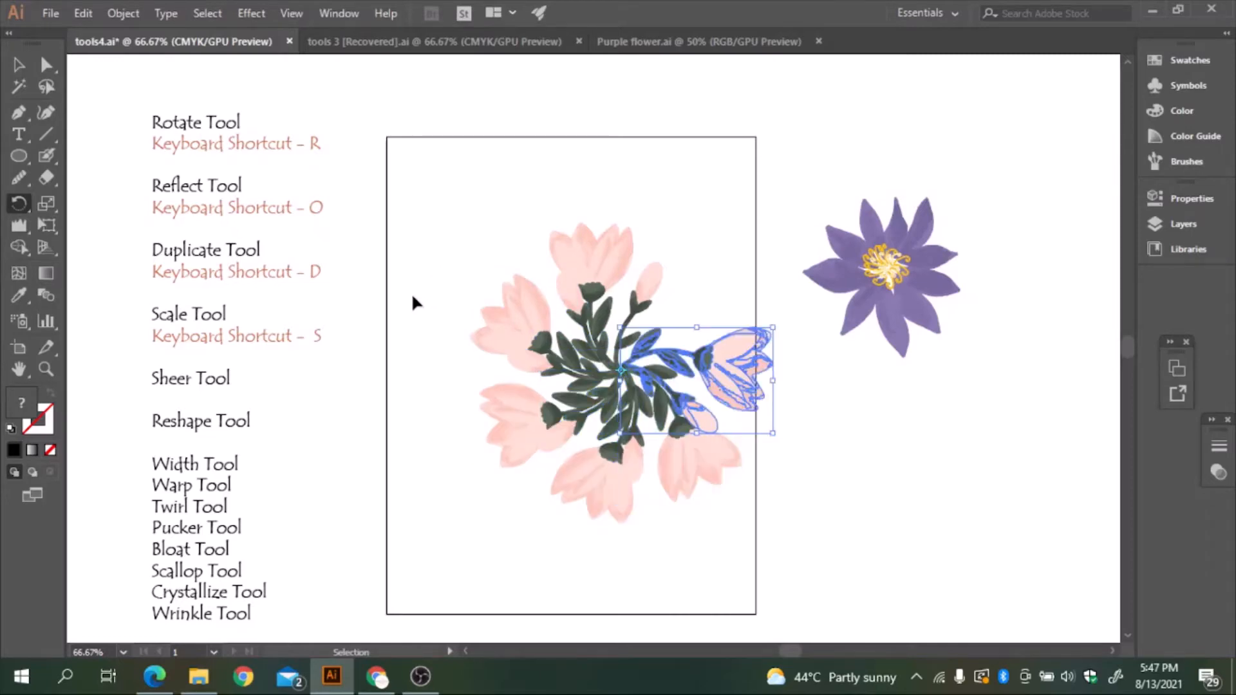
key("ctrl+d")
key("r")
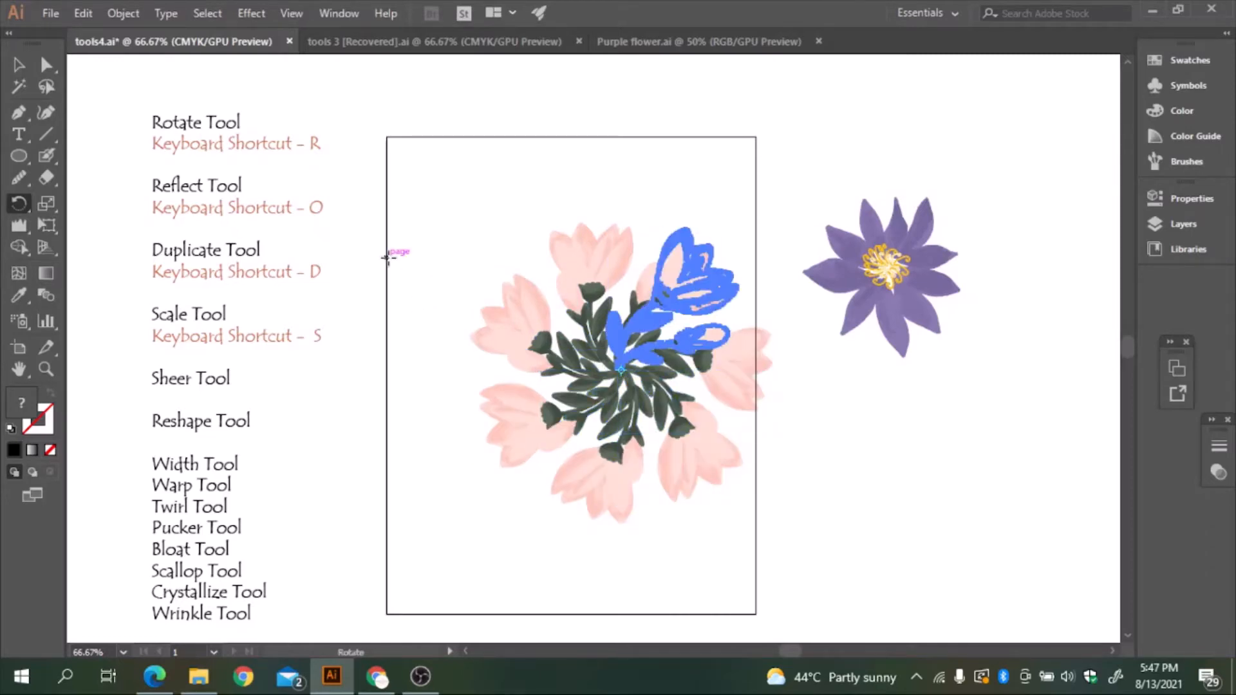
left_click(24, 64)
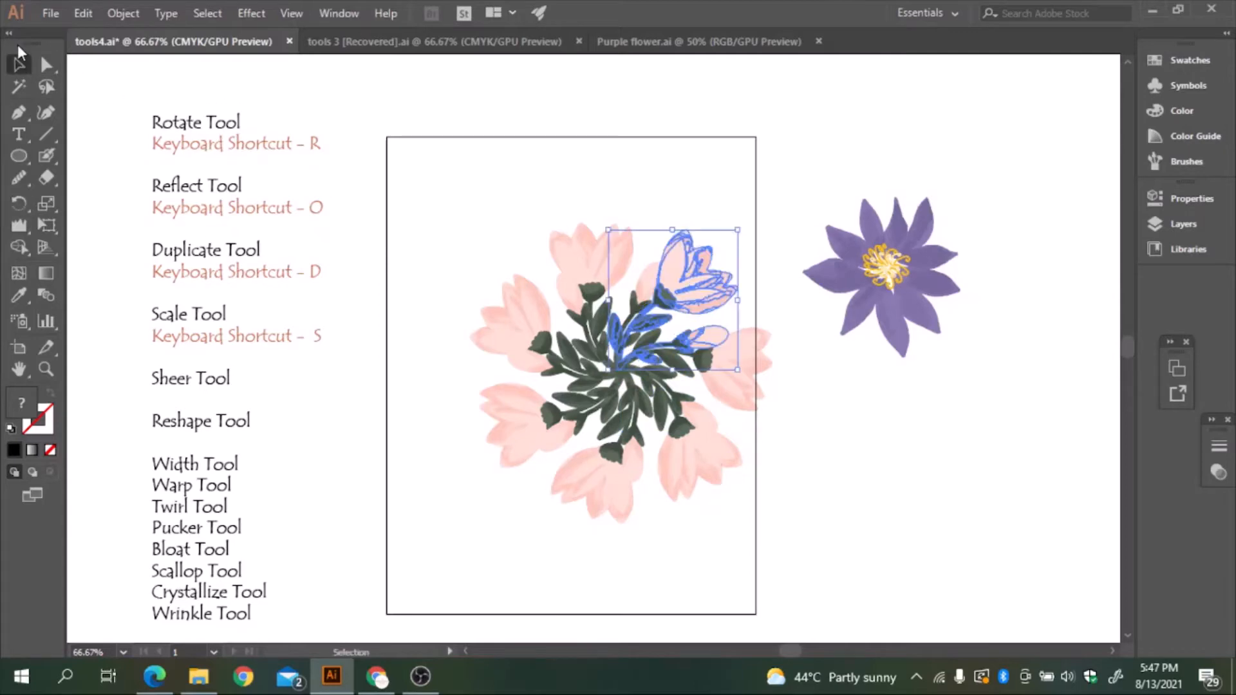
left_click(501, 196)
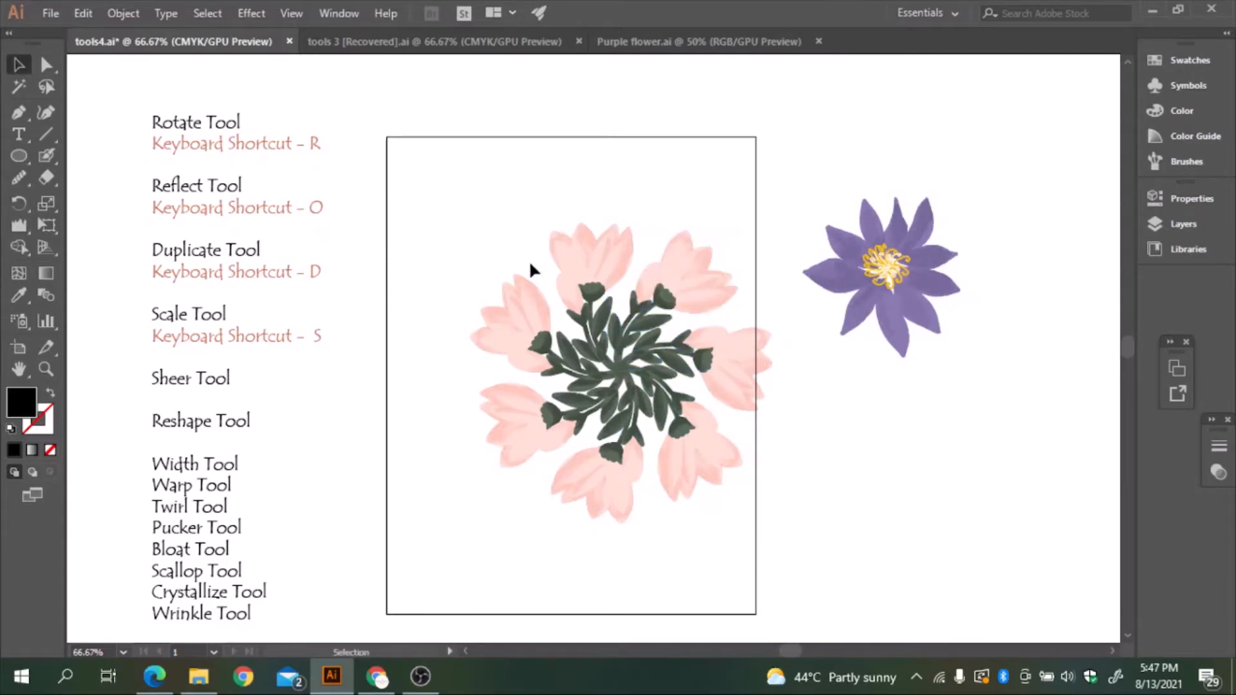
Step: Select the whole pink flower ring and move it off the artboard to below the purple flower
key("ctrl+a")
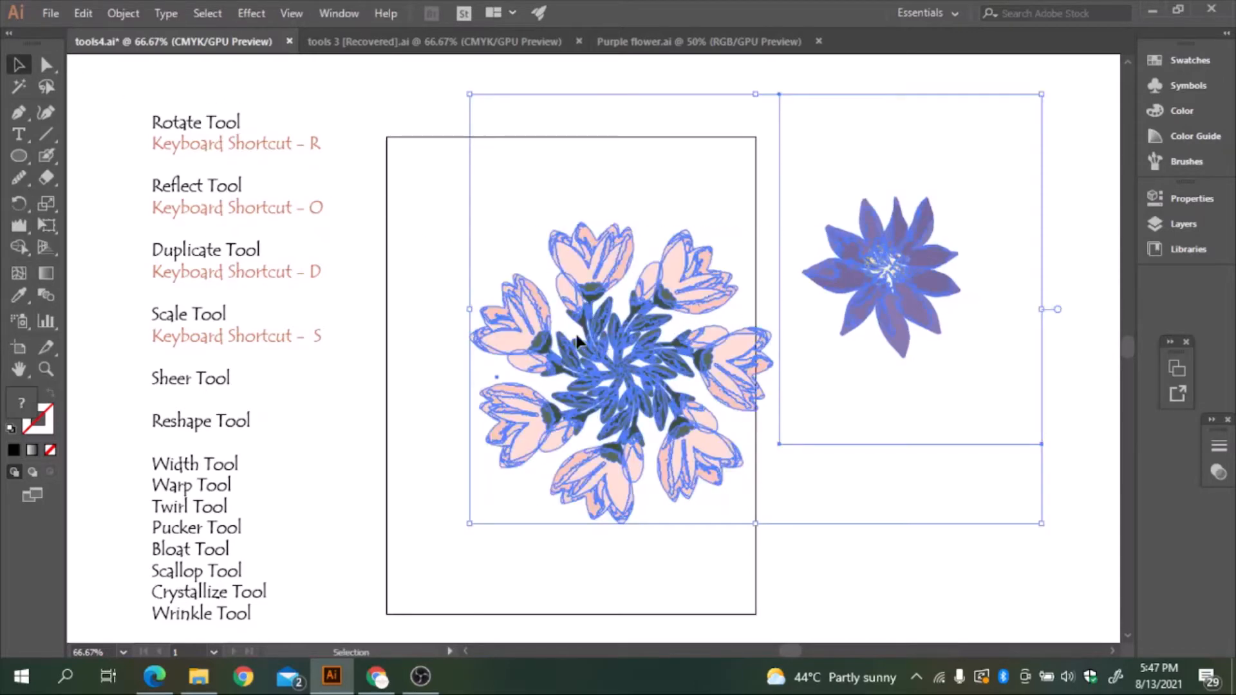
left_click(450, 259)
left_click_drag(483, 300, 753, 477)
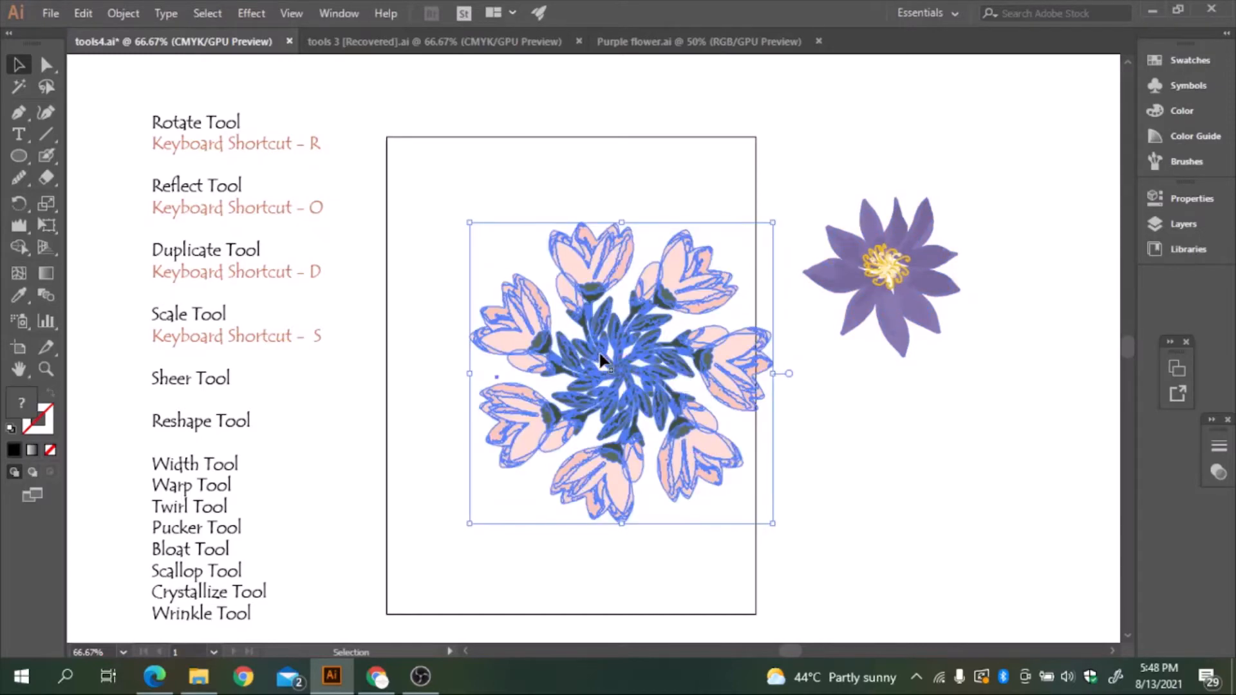
left_click_drag(698, 386, 926, 475)
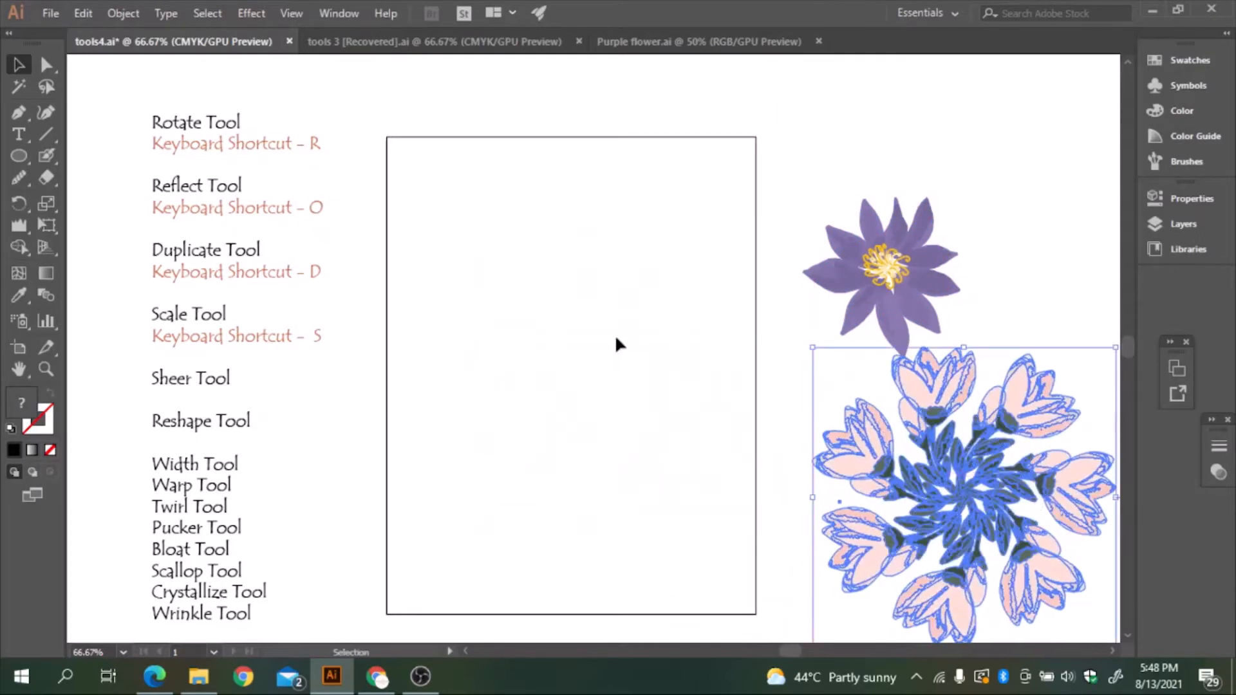
left_click(572, 317)
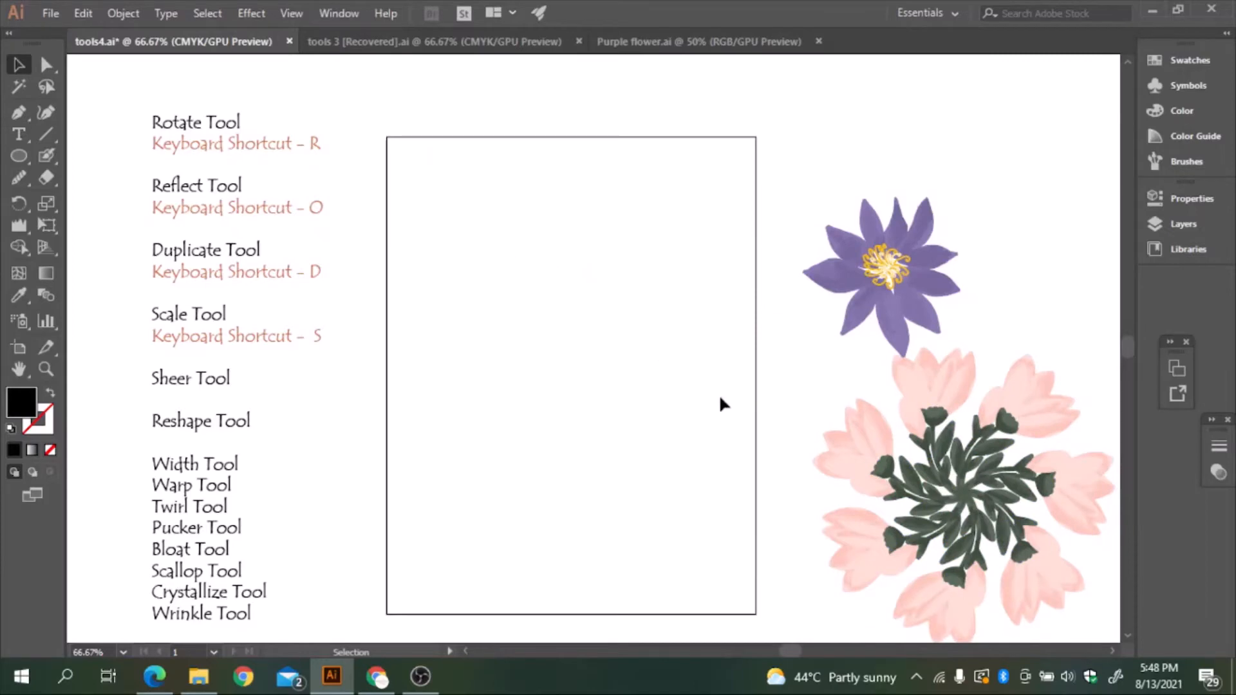
Step: Move the purple flower onto the left half of the artboard
left_click_drag(845, 257, 874, 193)
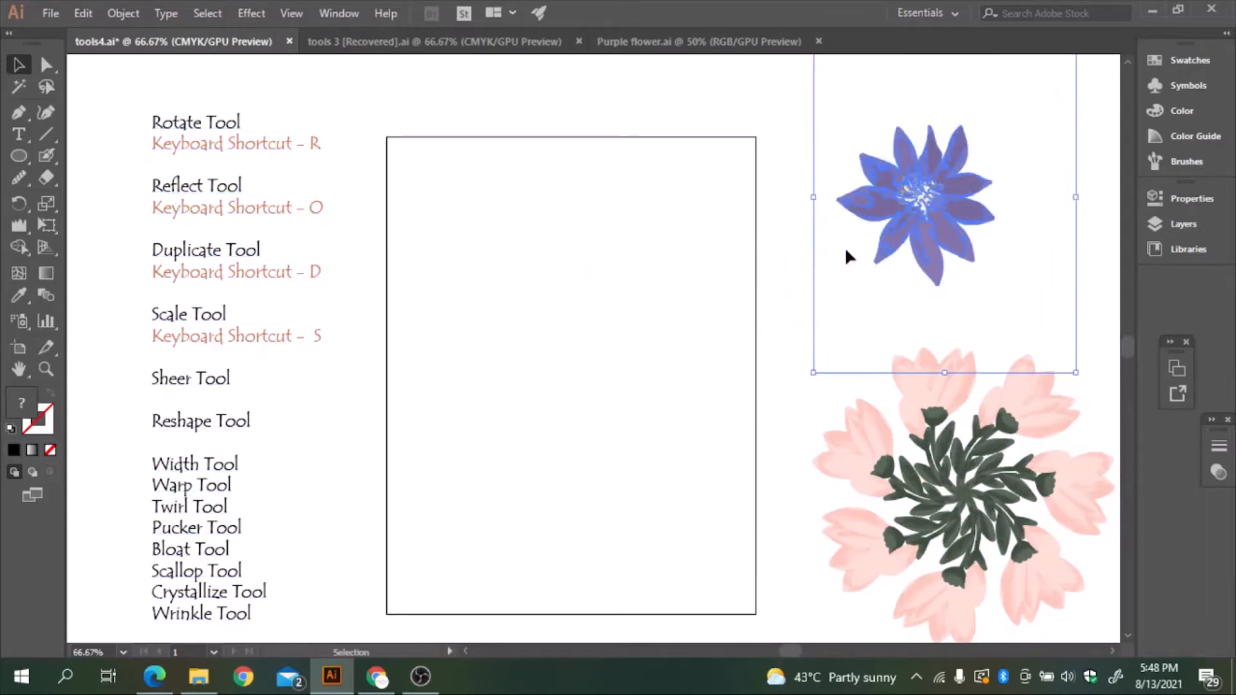
left_click_drag(910, 215, 508, 380)
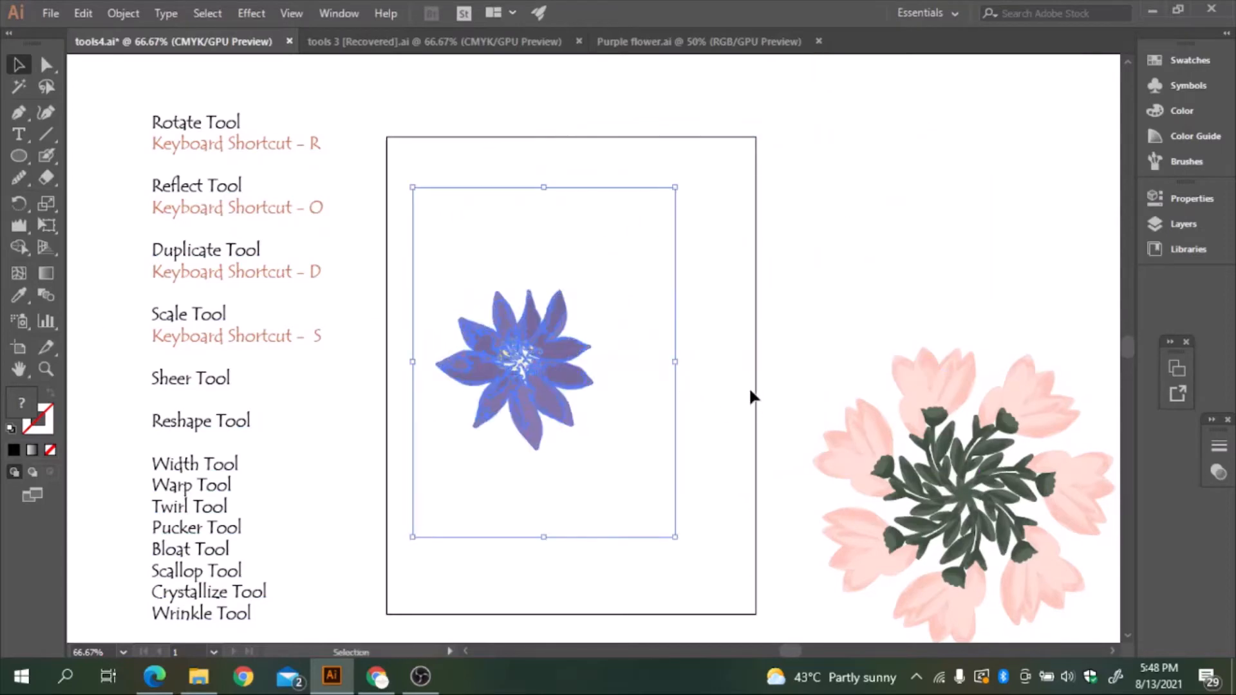
left_click(765, 379)
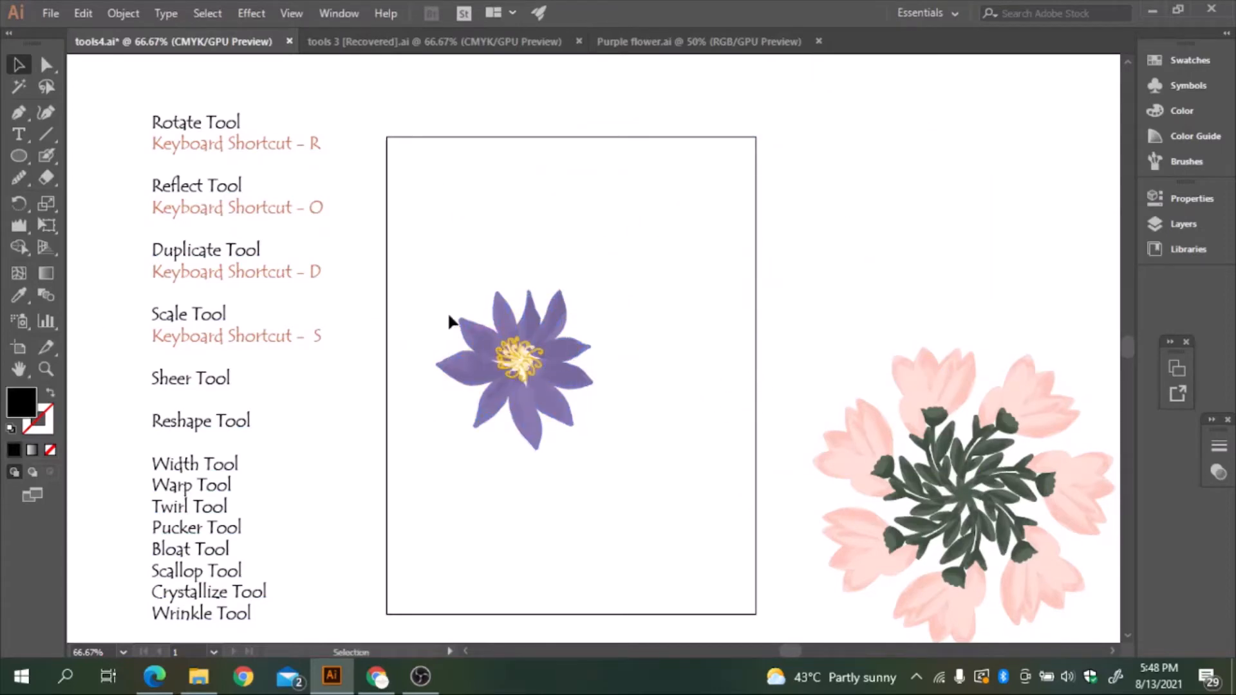
Step: Delete the purple flower, leaving the artboard empty
left_click(494, 369)
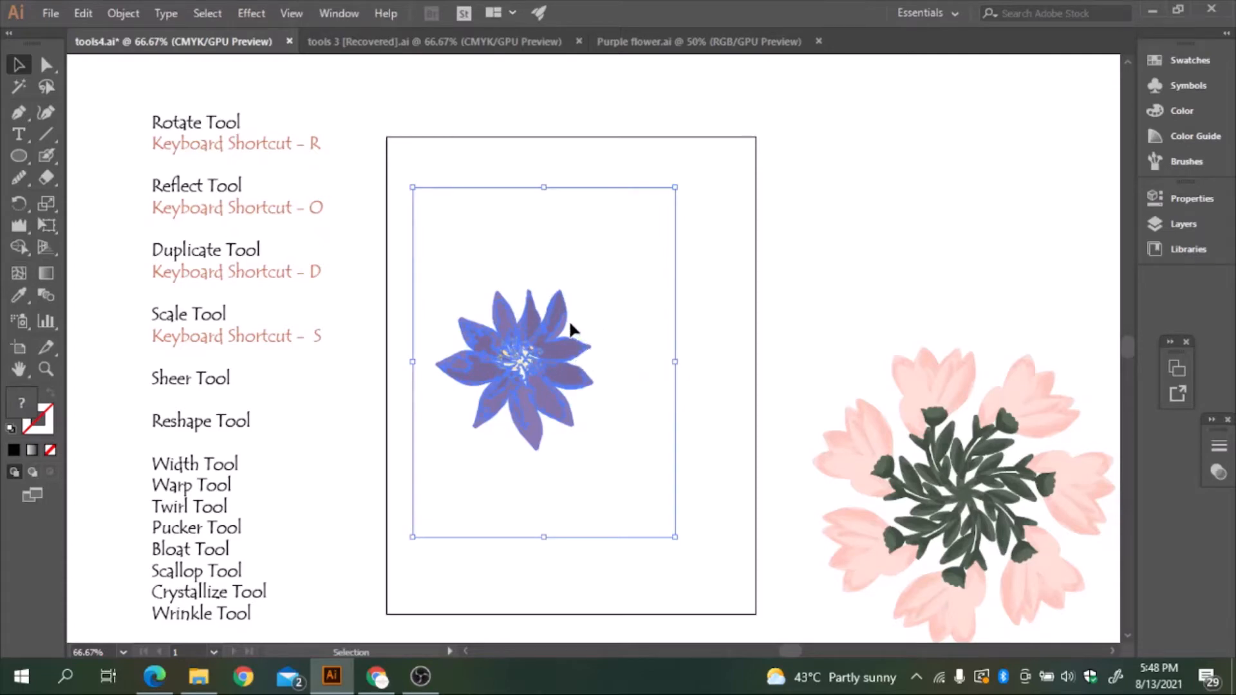
key("o")
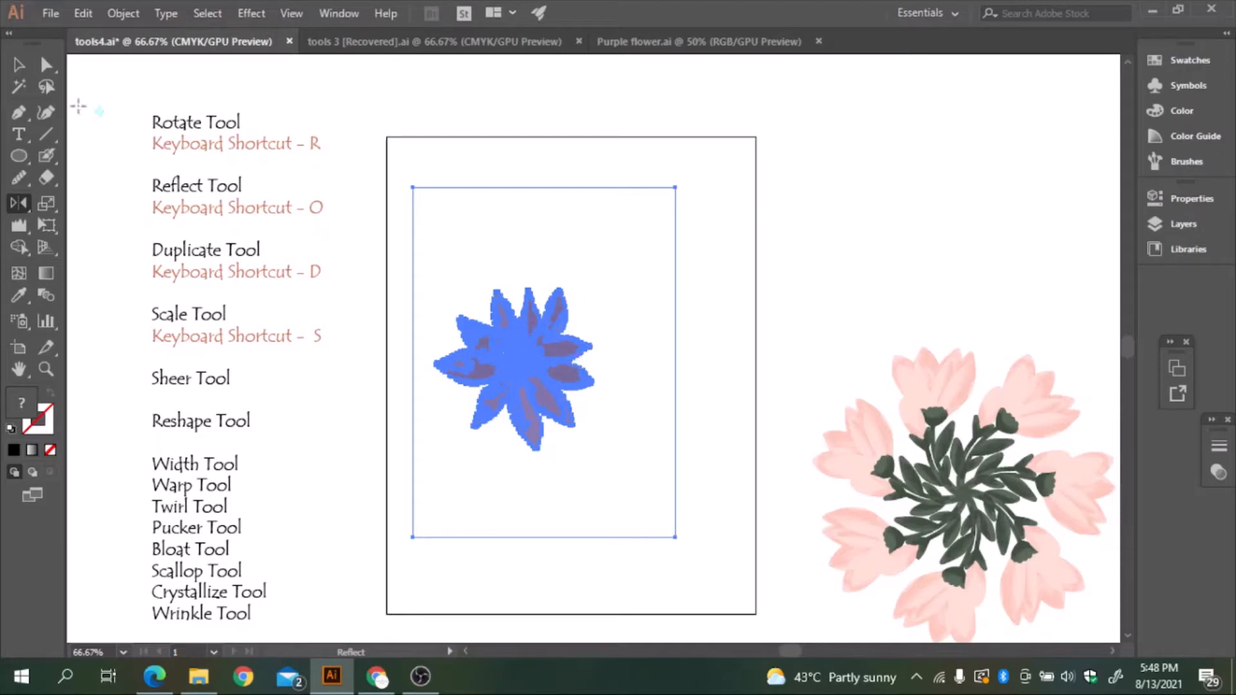
left_click(18, 66)
key("Delete")
left_click(19, 64)
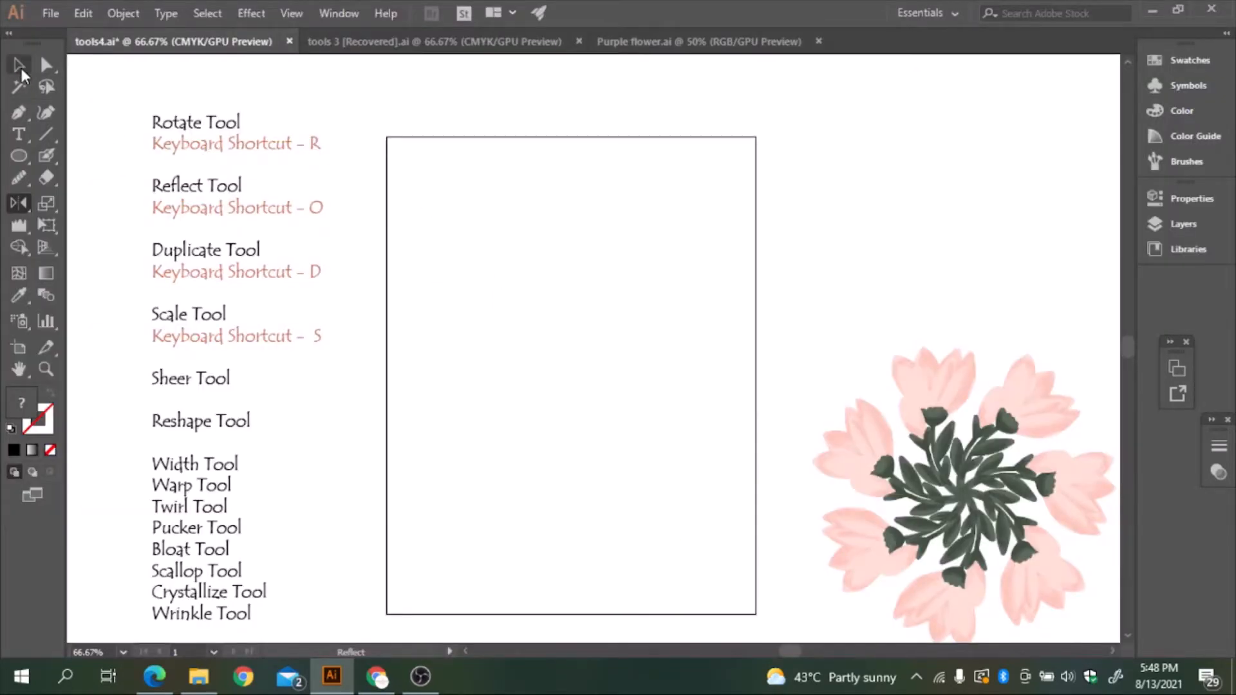
left_click_drag(442, 253, 692, 480)
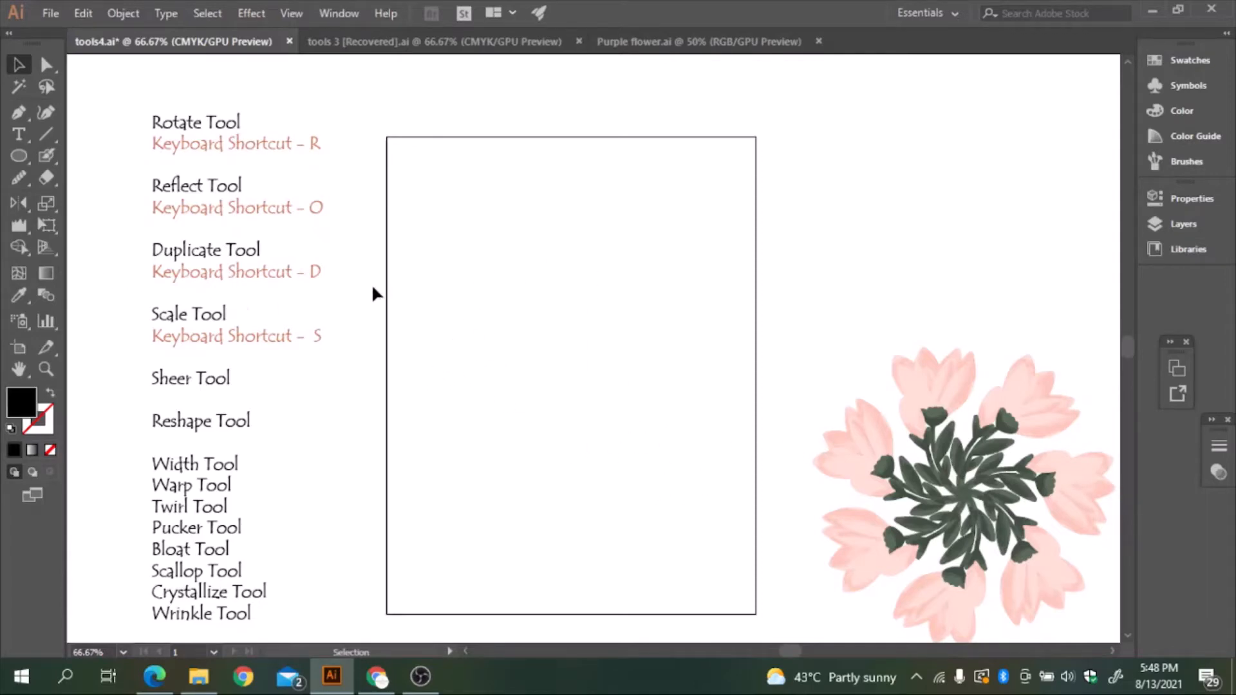
Step: Try to sketch a curved stem with one leaf using the Blob Brush, and undo the strokes
key("shift+b")
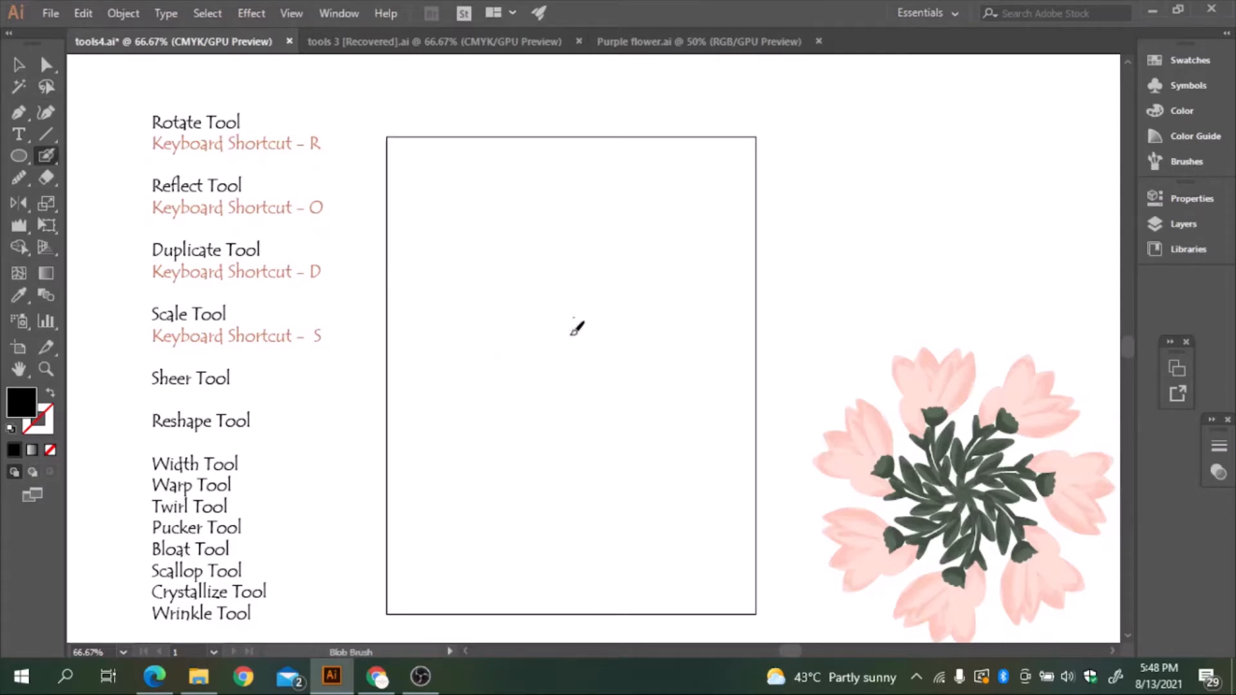
left_click_drag(560, 405, 741, 147)
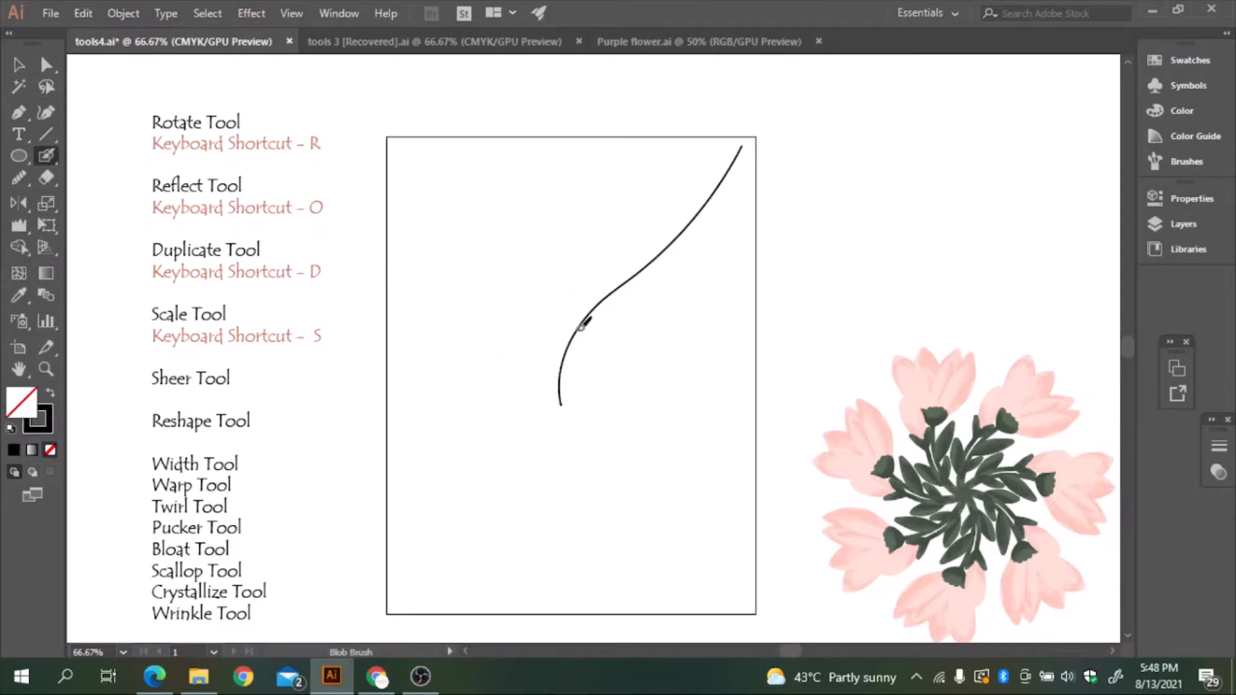
mouse_move(576, 325)
left_mouse_down()
mouse_move(553, 280)
mouse_move(579, 329)
left_mouse_up()
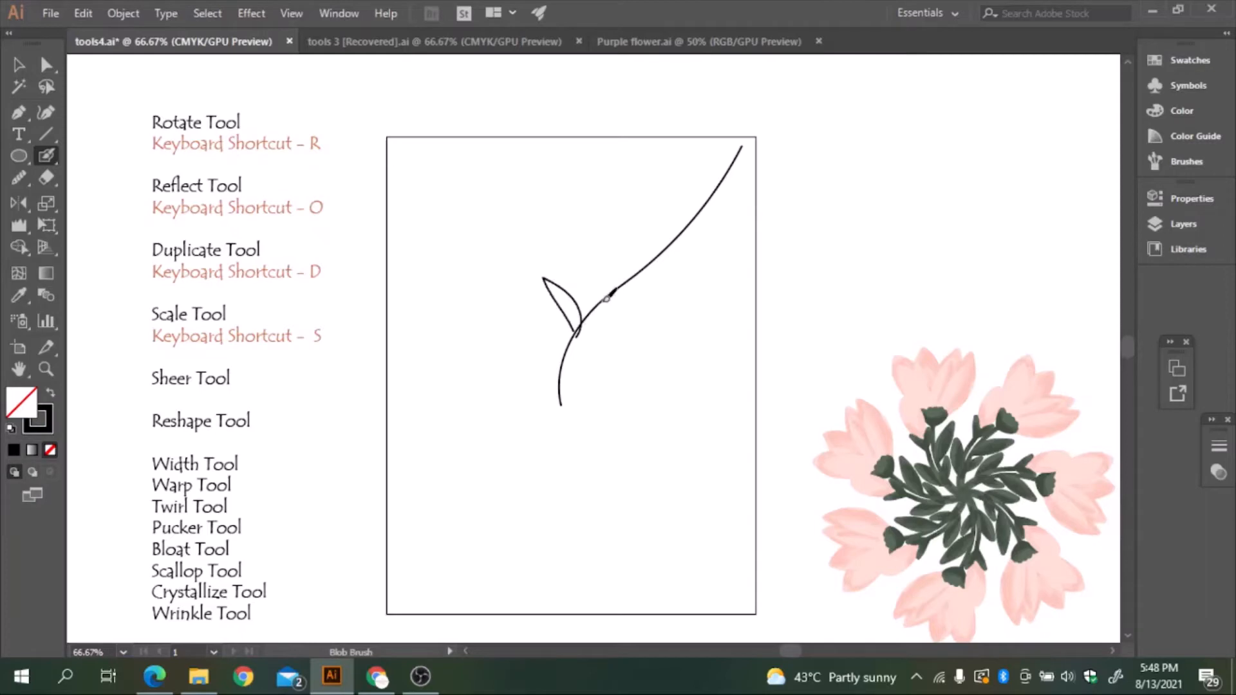
key("ctrl+z")
key("ctrl+z")
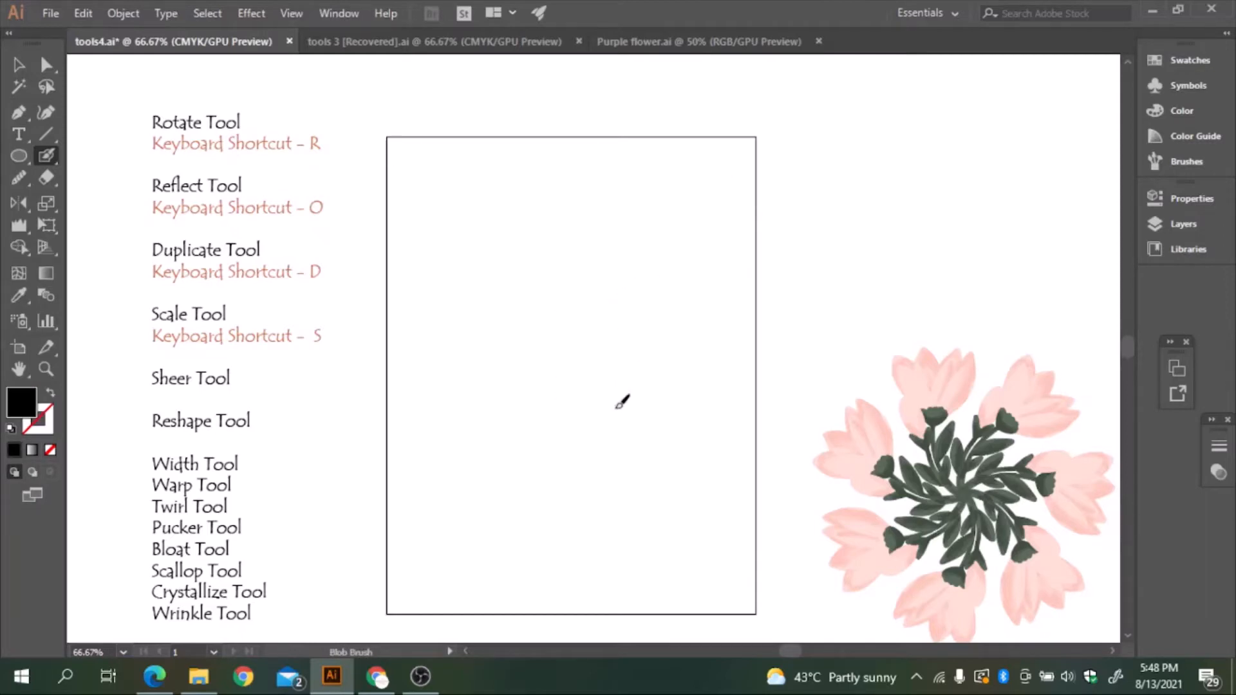
Step: Draw a black outlined branch with the Blob Brush: a curved stem, small leaves on both sides and one large leaf at the tip
left_click_drag(615, 409, 733, 231)
mouse_move(618, 374)
left_mouse_down()
mouse_move(603, 335)
mouse_move(619, 363)
mouse_move(636, 311)
mouse_move(635, 346)
mouse_move(612, 365)
mouse_move(660, 353)
mouse_move(634, 369)
mouse_move(617, 360)
mouse_move(664, 338)
left_mouse_up()
mouse_move(664, 338)
left_mouse_down()
mouse_move(632, 352)
mouse_move(677, 318)
mouse_move(636, 332)
mouse_move(655, 327)
mouse_move(638, 329)
mouse_move(642, 307)
mouse_move(647, 333)
mouse_move(663, 298)
mouse_move(655, 324)
left_mouse_up()
mouse_move(663, 318)
left_mouse_down()
mouse_move(726, 268)
mouse_move(699, 289)
mouse_move(722, 198)
mouse_move(767, 164)
mouse_move(763, 248)
mouse_move(731, 284)
mouse_move(694, 295)
left_mouse_up()
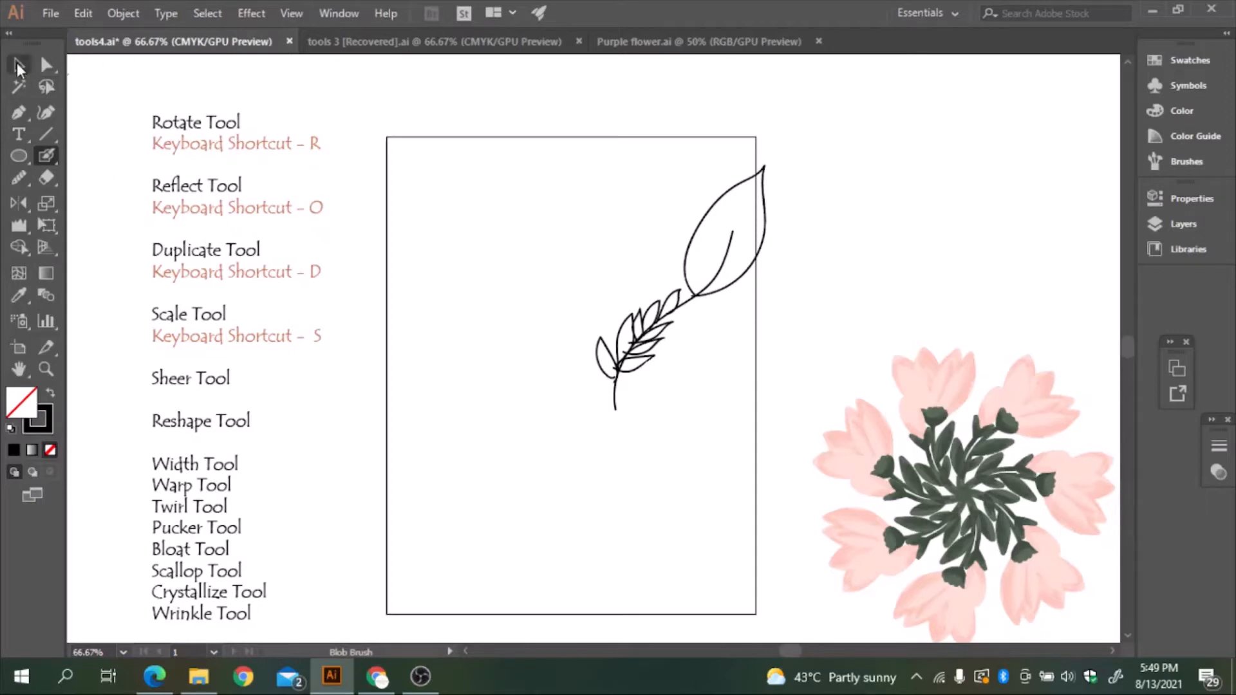
Step: Create a reflected copy of the branch across an axis angled at 76.18°
left_click(19, 65)
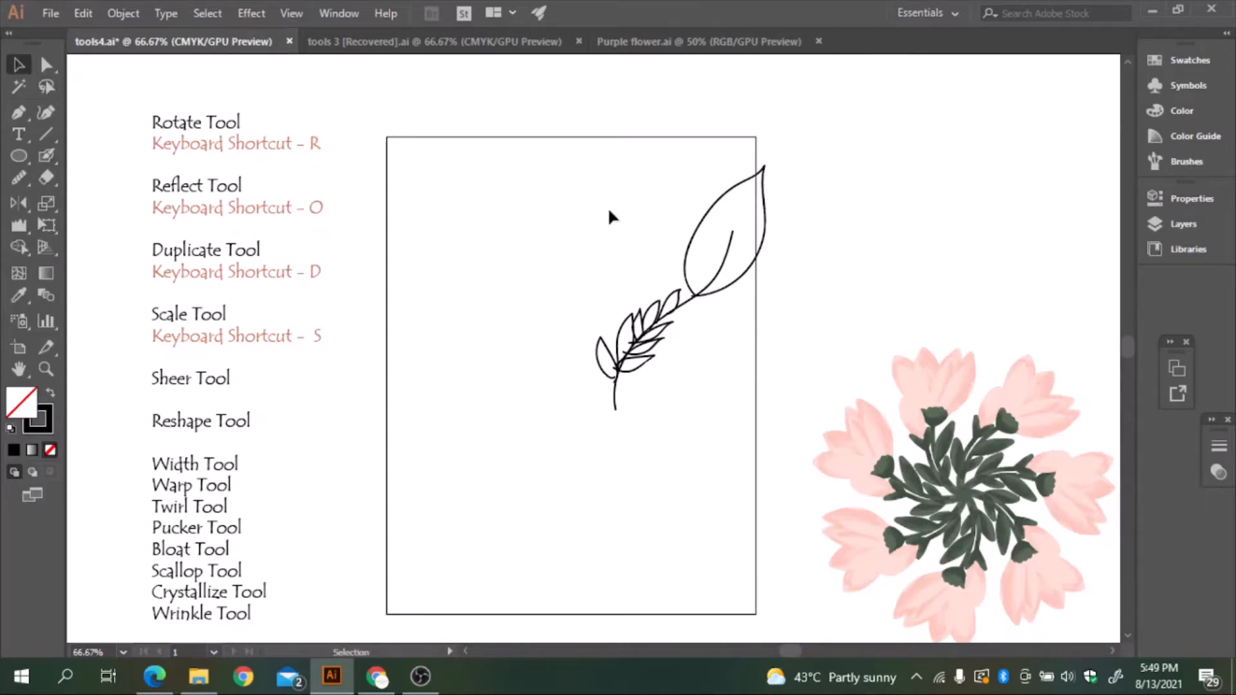
left_click(653, 322)
left_click(647, 317)
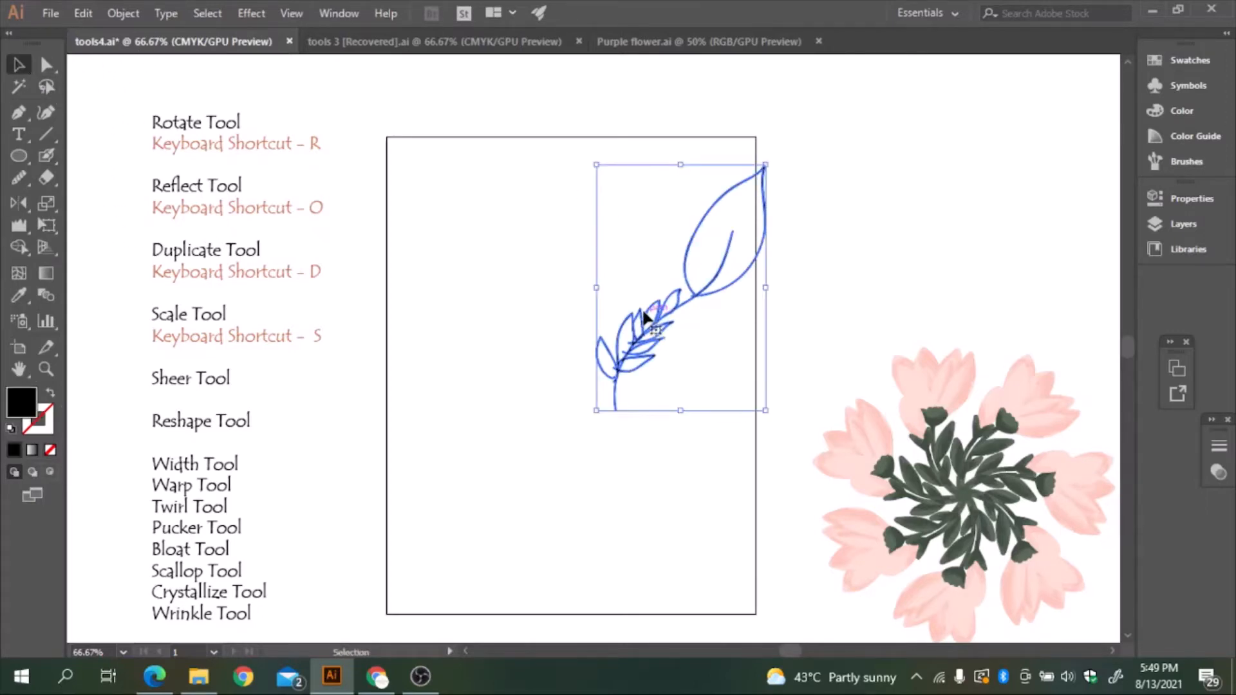
right_click(652, 324)
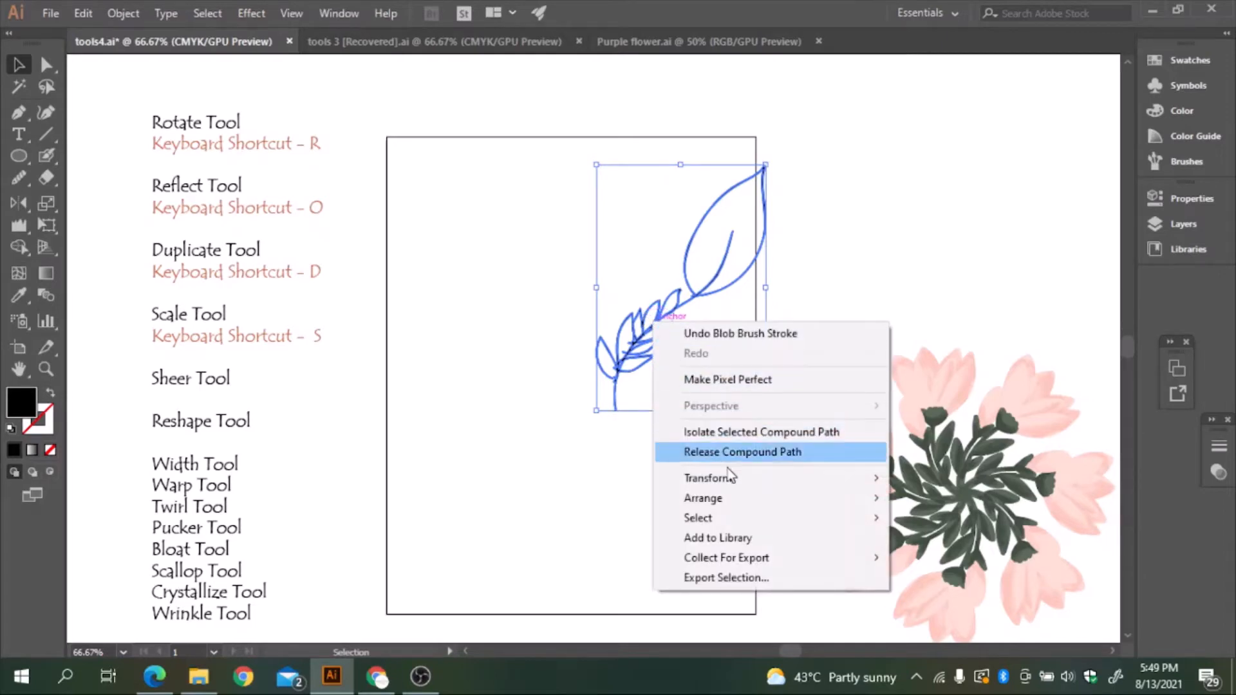
mouse_move(731, 497)
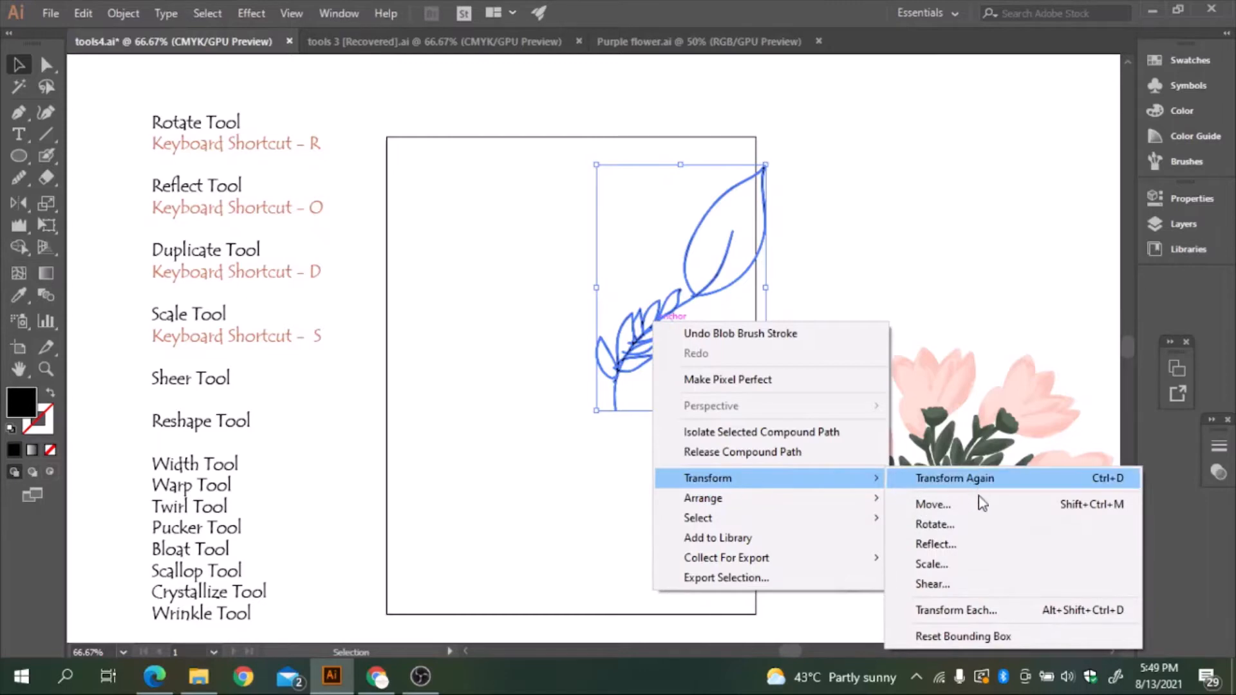
left_click(969, 544)
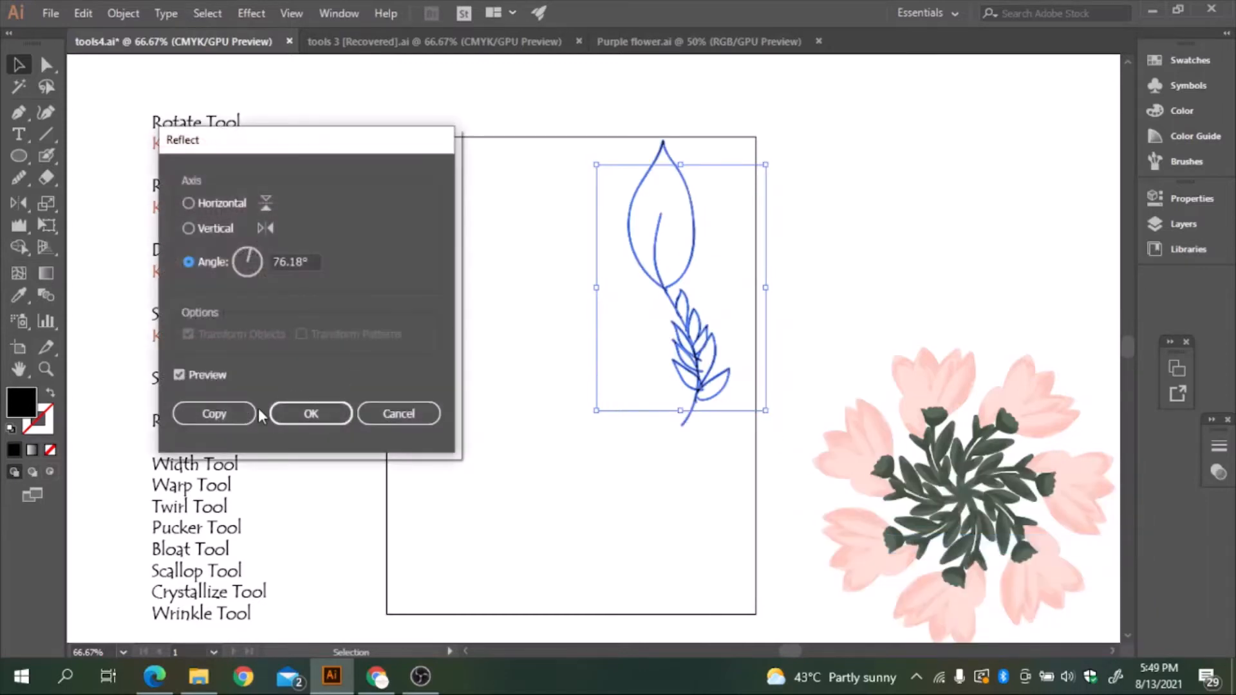
left_click(219, 416)
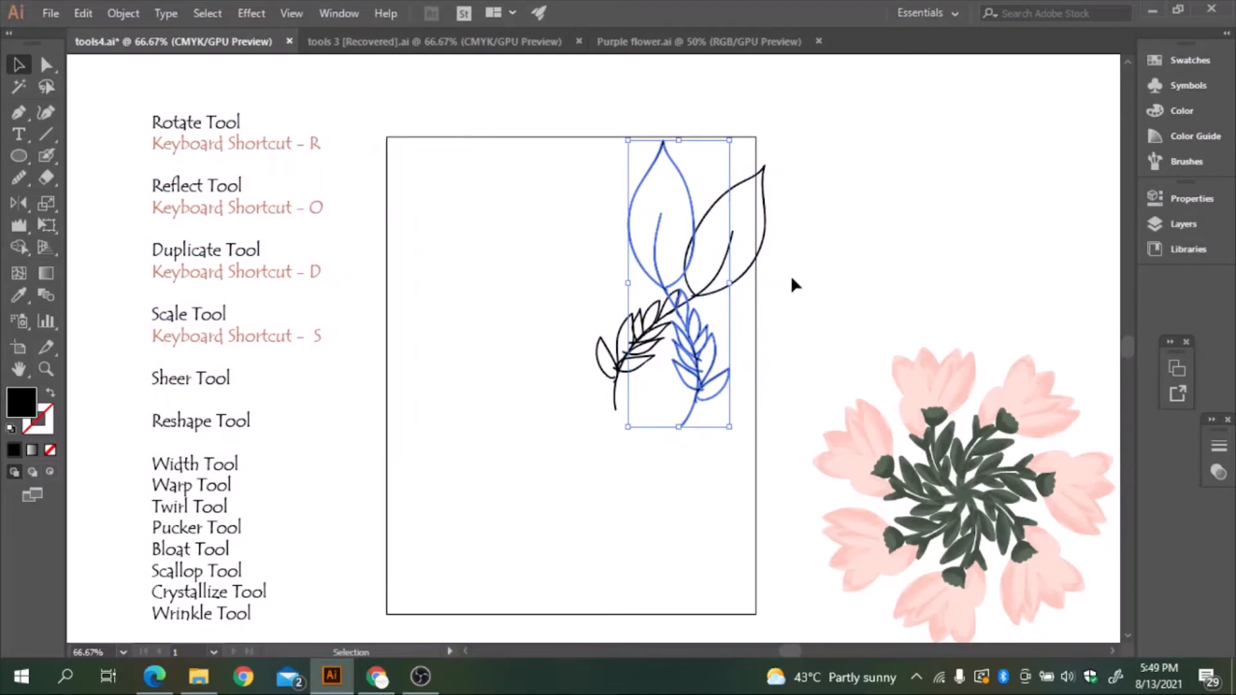
Step: Nudge the reflected branch copy leftward until its lower stem lies beside the original's stem
key("Left")
key("Left")
key("Left")
key("Left")
key("Left")
key("Left")
key("Left")
key("Left")
key("Left")
key("Left")
key("Left")
key("Left")
key("Left")
key("Left")
key("Left")
key("Left")
key("Left")
key("Left")
key("Left")
key("Left")
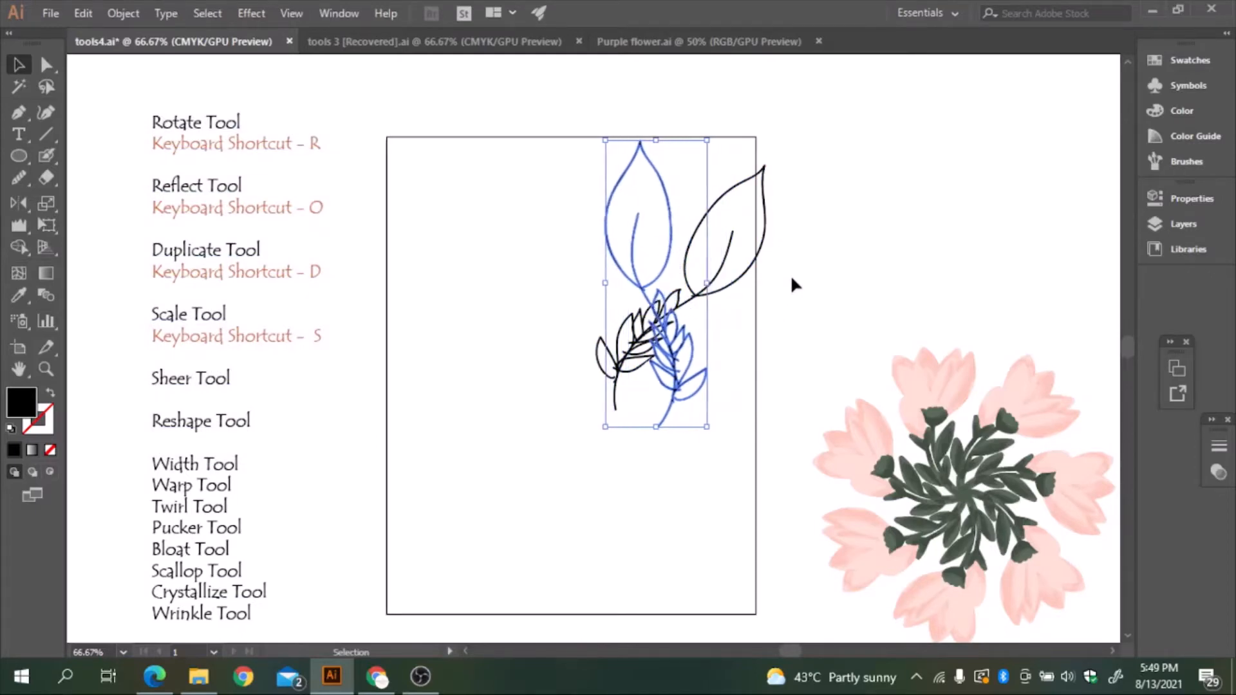
key("Left")
key("Left")
key("Left")
key("Left")
key("Left")
key("Left")
key("Left")
key("Left")
key("Left")
key("Left")
key("Left")
key("Left")
key("Left")
key("Left")
key("Left")
key("Left")
key("Left")
key("Left")
key("Left")
key("Left")
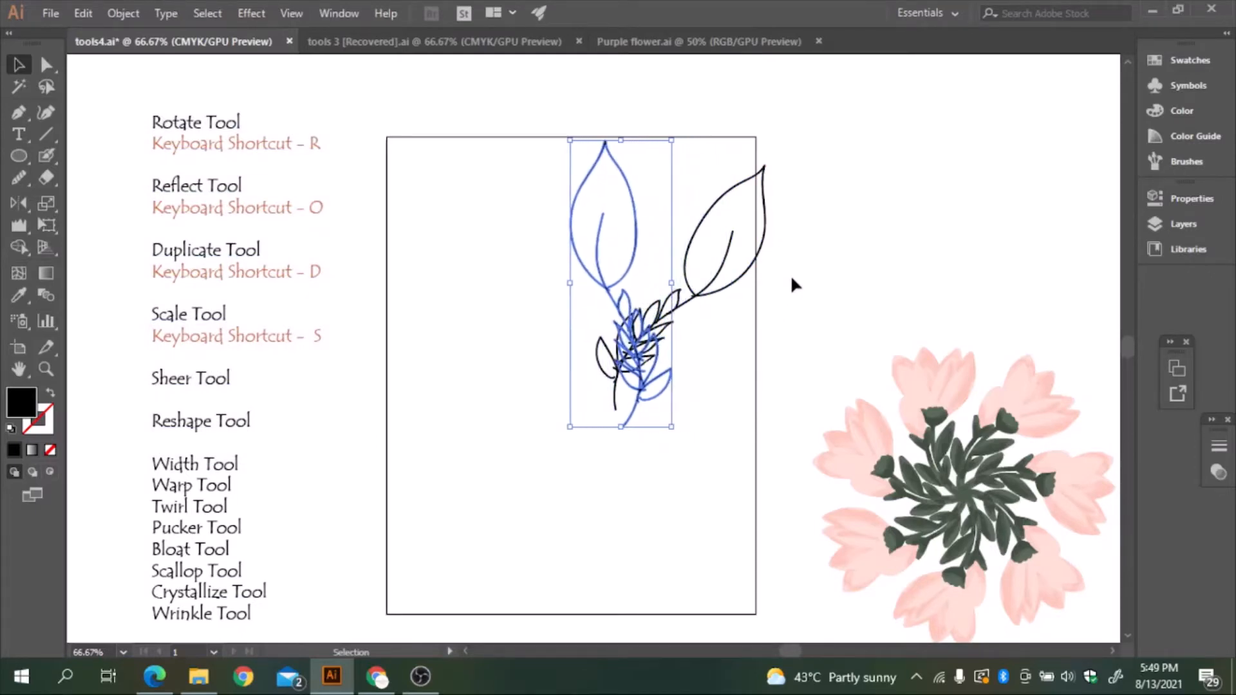
key("Left")
key("Left")
key("Left")
key("Left")
key("Left")
key("Left")
key("Left")
key("Left")
key("Left")
key("Left")
key("Left")
key("Left")
key("Left")
key("Left")
key("Left")
key("Left")
key("Left")
key("Left")
key("Left")
key("Left")
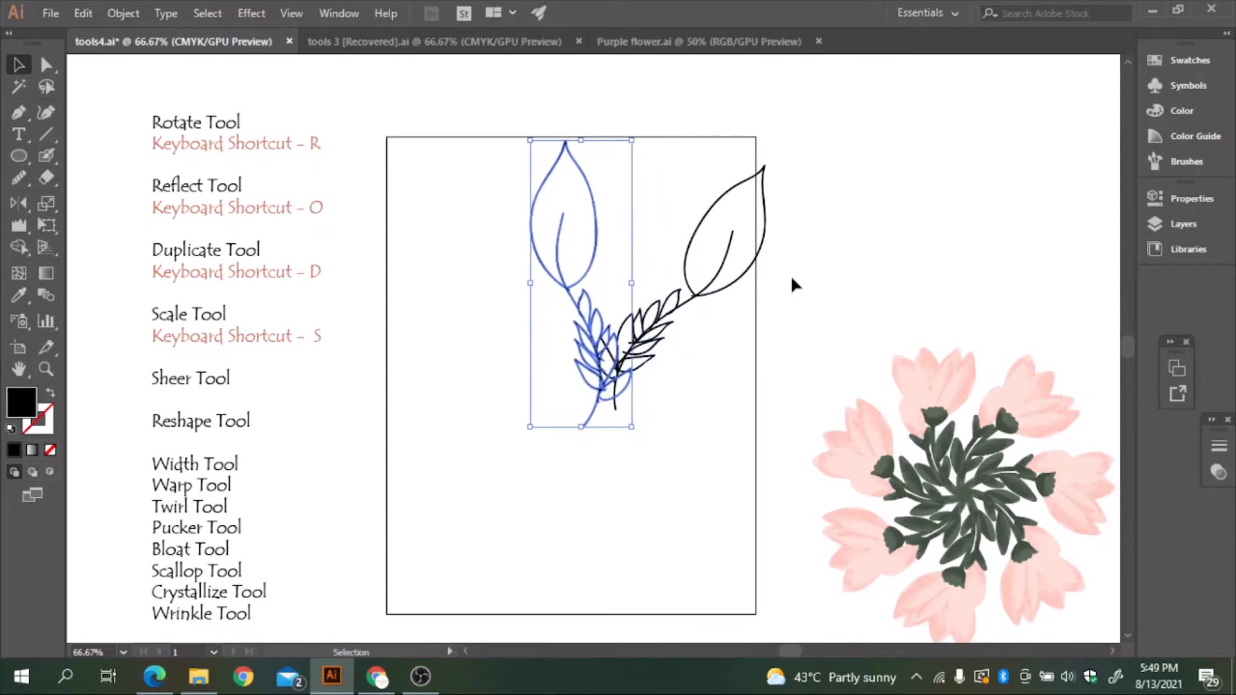
key("Left")
key("Left")
key("Left")
key("Left")
key("Left")
key("Left")
key("Left")
key("Left")
key("Left")
key("Left")
key("Left")
key("Left")
key("Left")
key("Left")
key("Left")
key("Left")
key("Left")
key("Left")
key("Left")
key("Left")
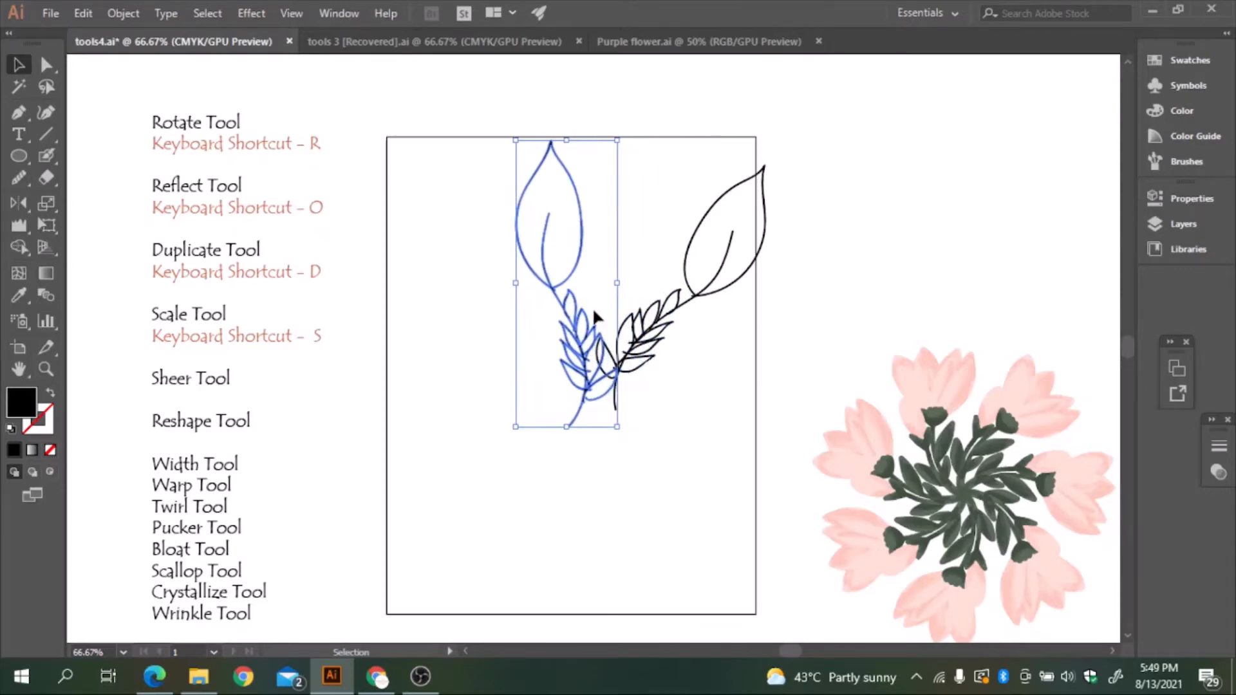
Step: Nudge the reflected copy back toward the original branch, and delete the copy
key("ctrl+Right")
key("ctrl+Right")
key("ctrl+Right")
key("ctrl+Right")
key("ctrl+Right")
key("ctrl+Right")
key("ctrl+Right")
key("ctrl+Right")
key("ctrl+Right")
key("ctrl+Right")
key("ctrl+Right")
key("ctrl+Right")
key("ctrl+Right")
key("ctrl+Right")
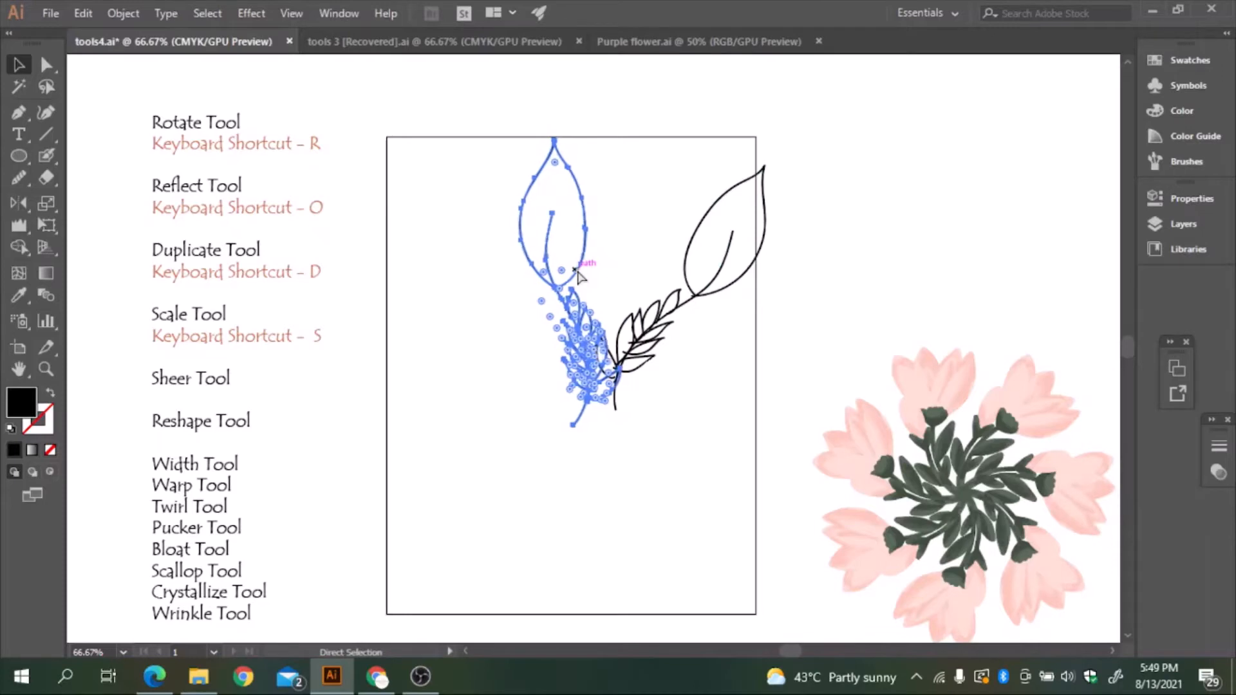
key("ctrl+Right")
key("ctrl+Right")
key("ctrl+Right")
key("ctrl+Right")
key("ctrl+Right")
key("ctrl+Right")
key("ctrl+Right")
key("ctrl+Right")
key("ctrl+Right")
key("ctrl+Right")
key("ctrl+Right")
key("ctrl+Right")
key("ctrl+Right")
key("ctrl+Right")
key("ctrl+Right")
key("ctrl+Right")
key("ctrl+Right")
key("ctrl+Right")
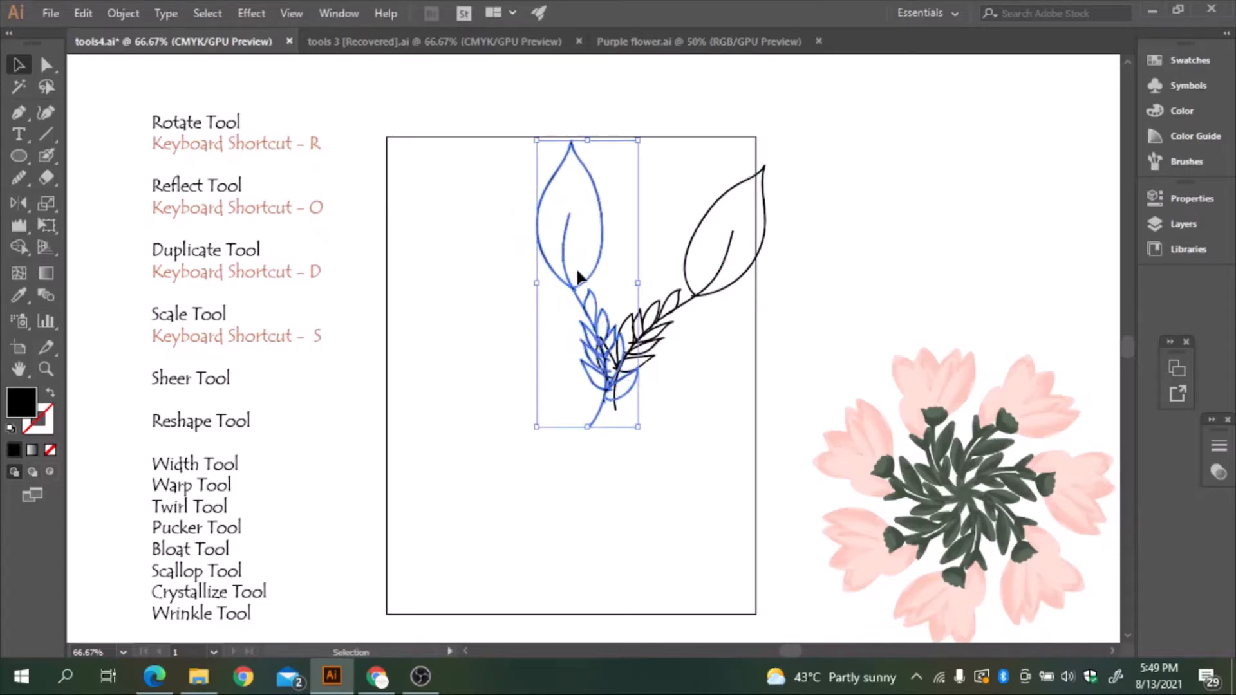
key("Delete")
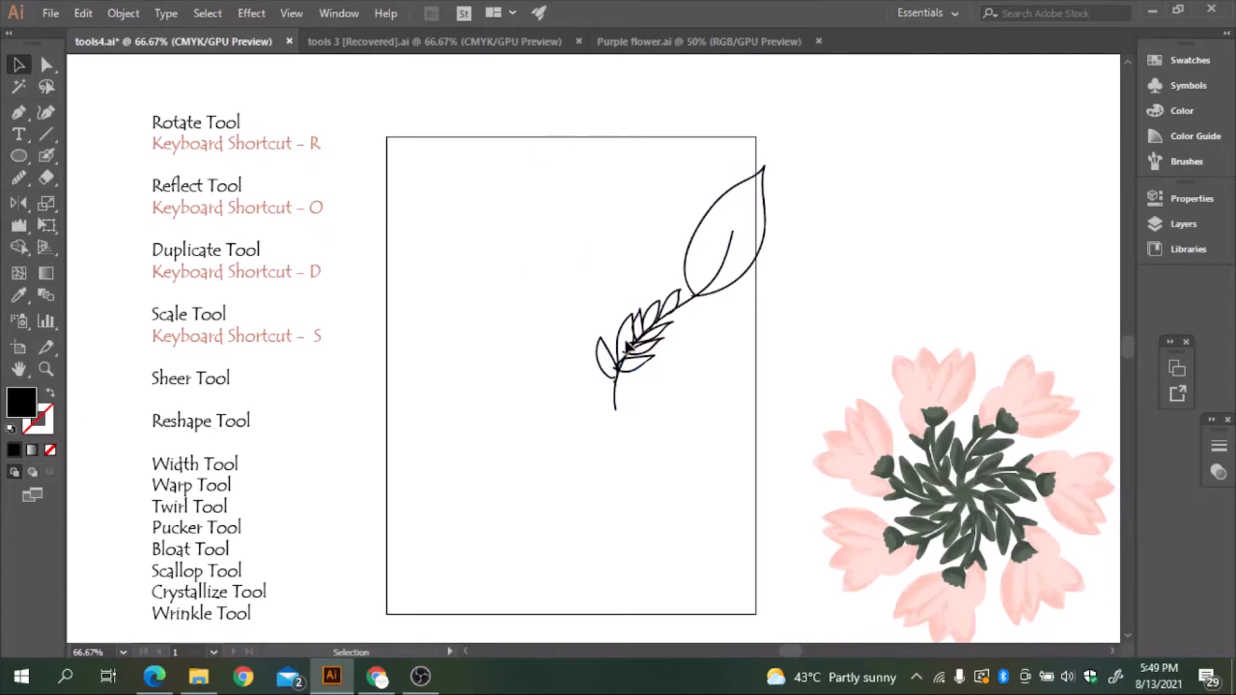
Step: Reflect the original branch itself across a 76.18° axis and move it onto the left half of the artboard
left_click(627, 361)
right_click(629, 362)
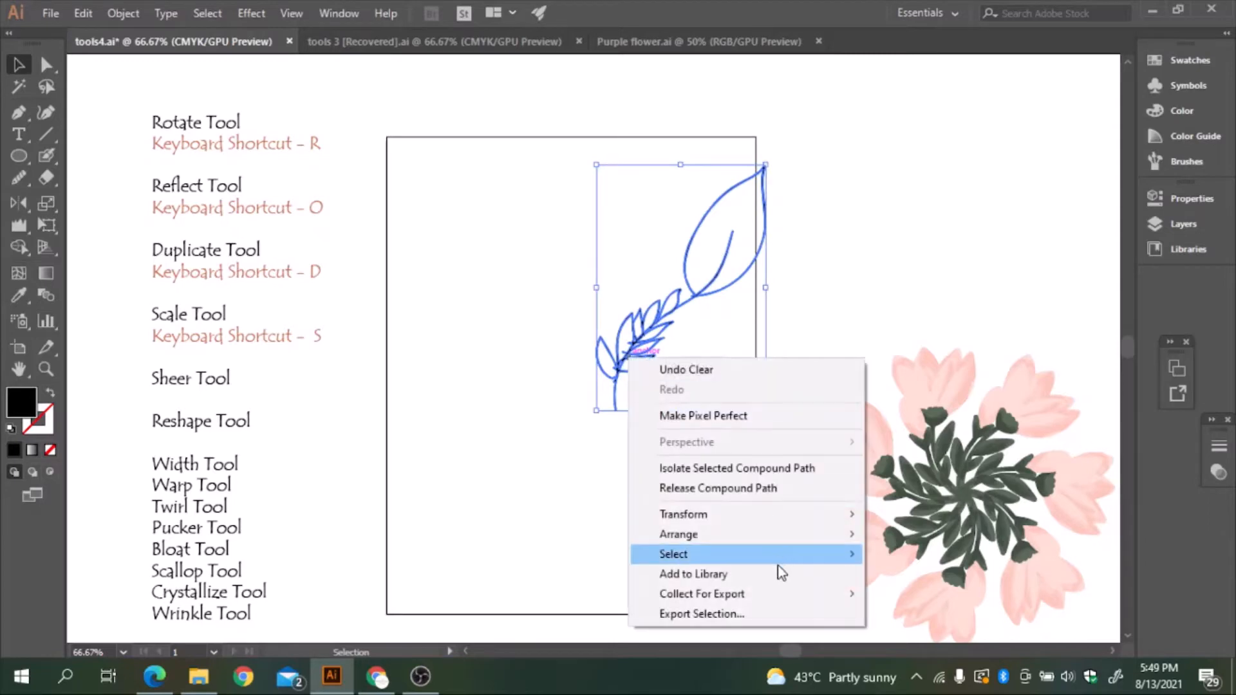
mouse_move(783, 515)
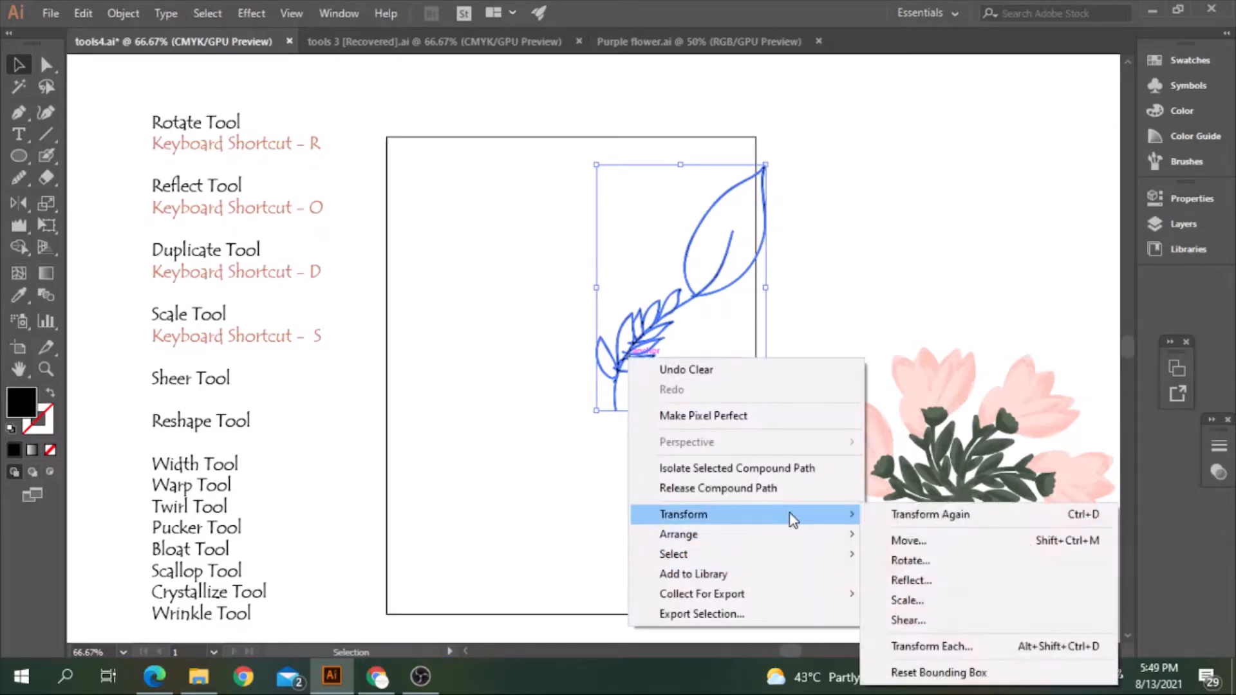
left_click(921, 583)
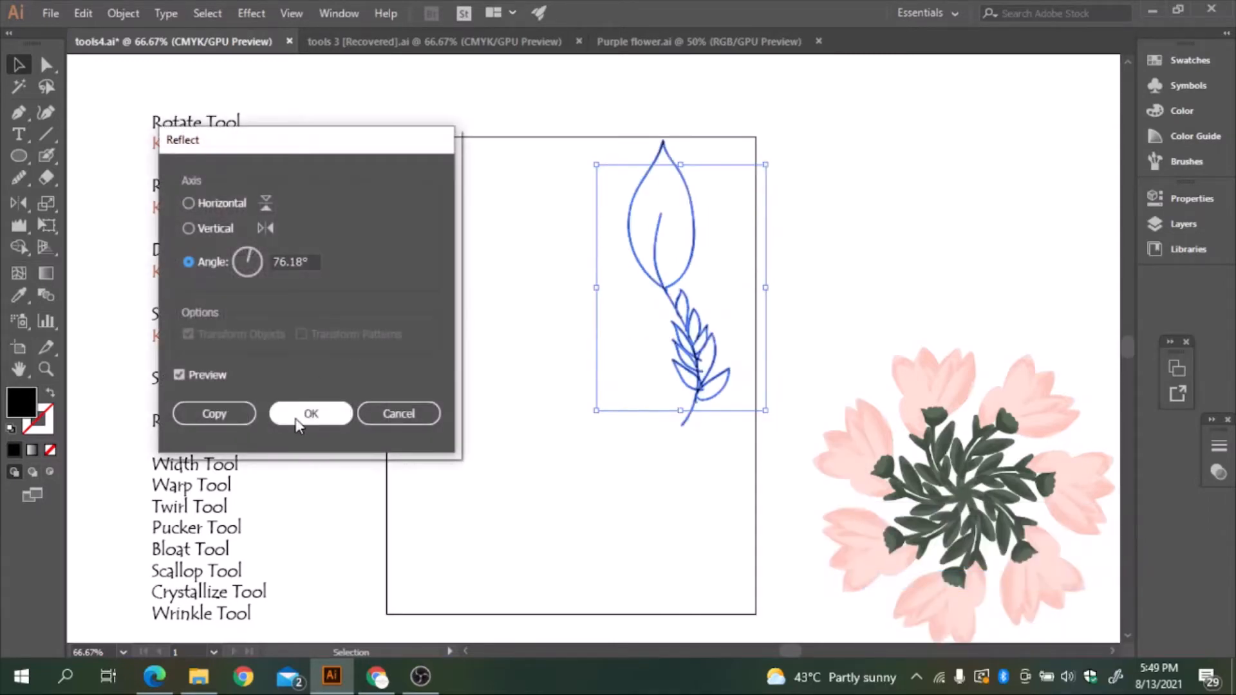
left_click(298, 416)
left_click_drag(669, 284, 529, 297)
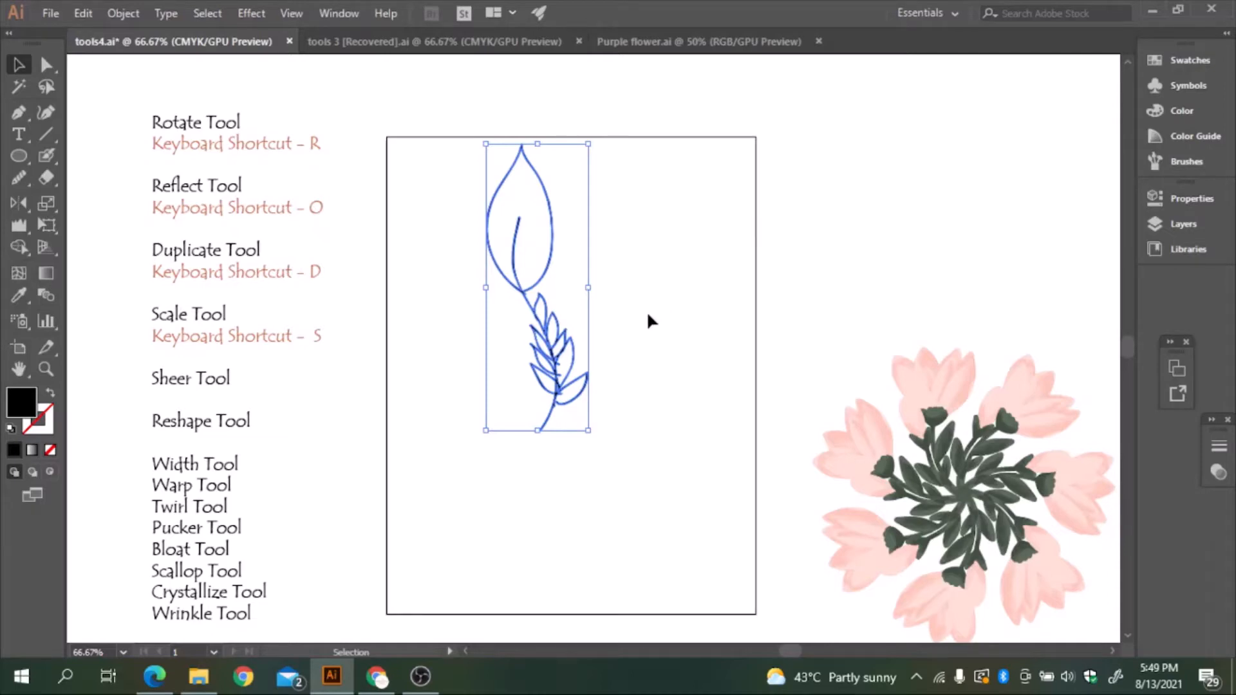
Step: Try to move the branch's outline within its isolated compound path, and undo the displacement
double_click(557, 391)
left_click_drag(557, 391, 584, 390)
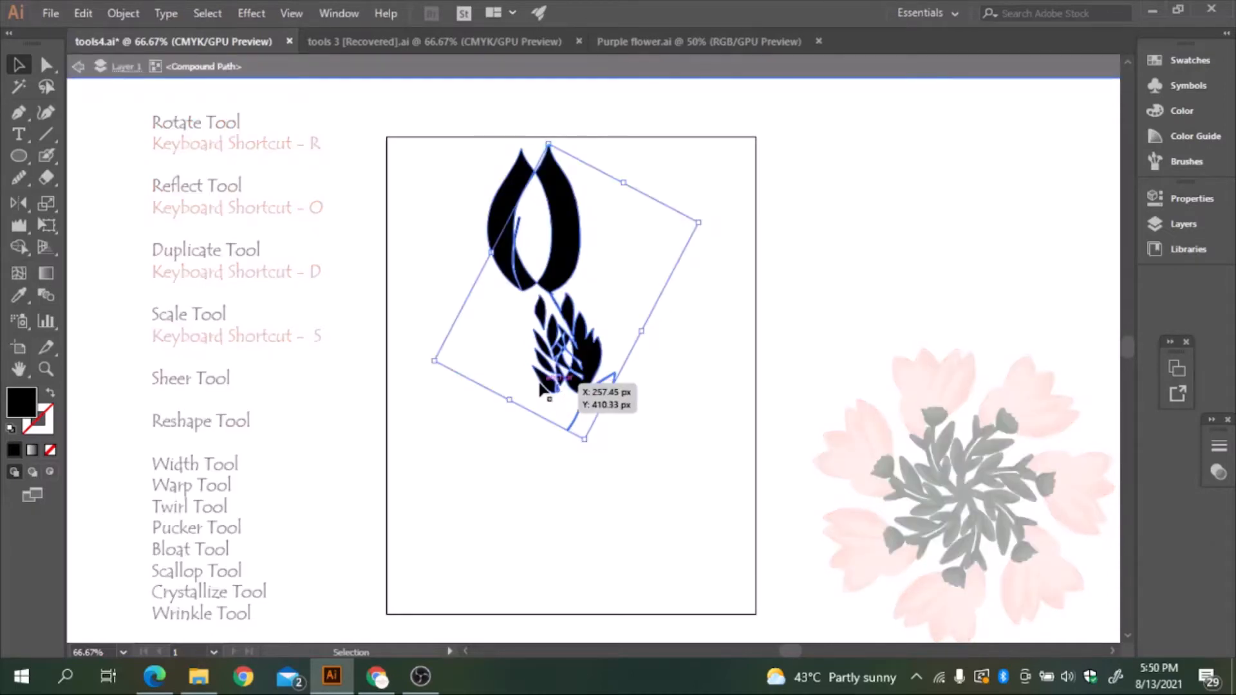
left_click(78, 67)
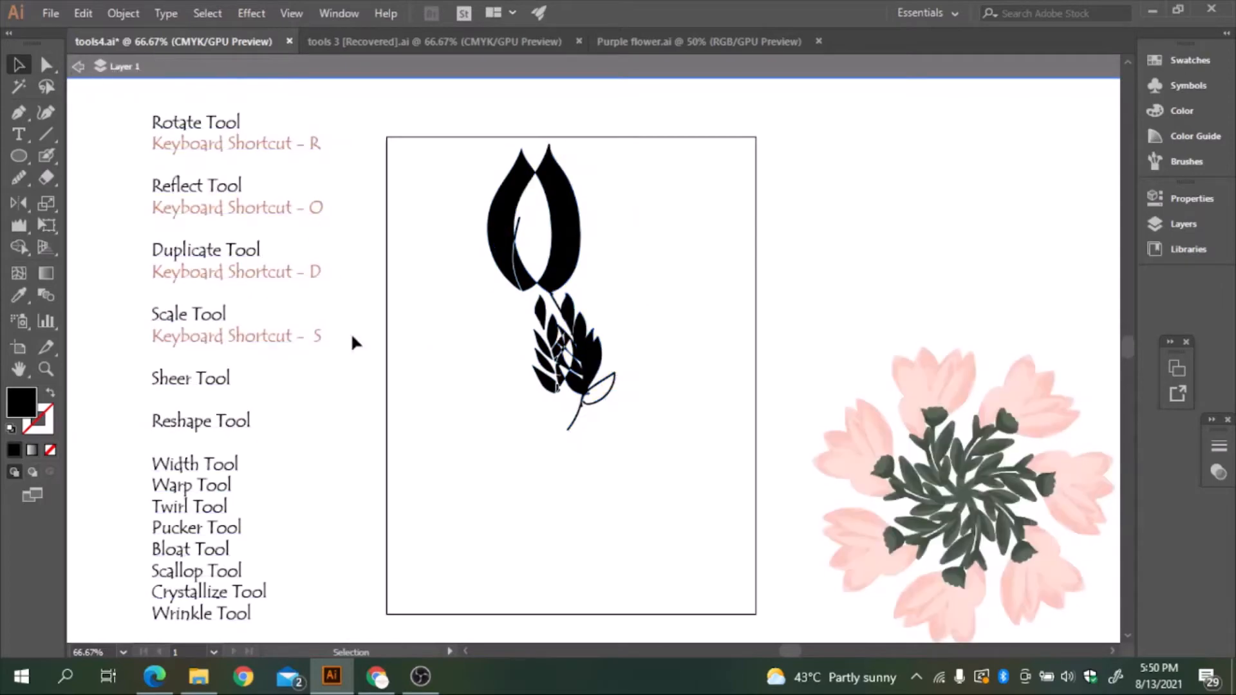
double_click(577, 272)
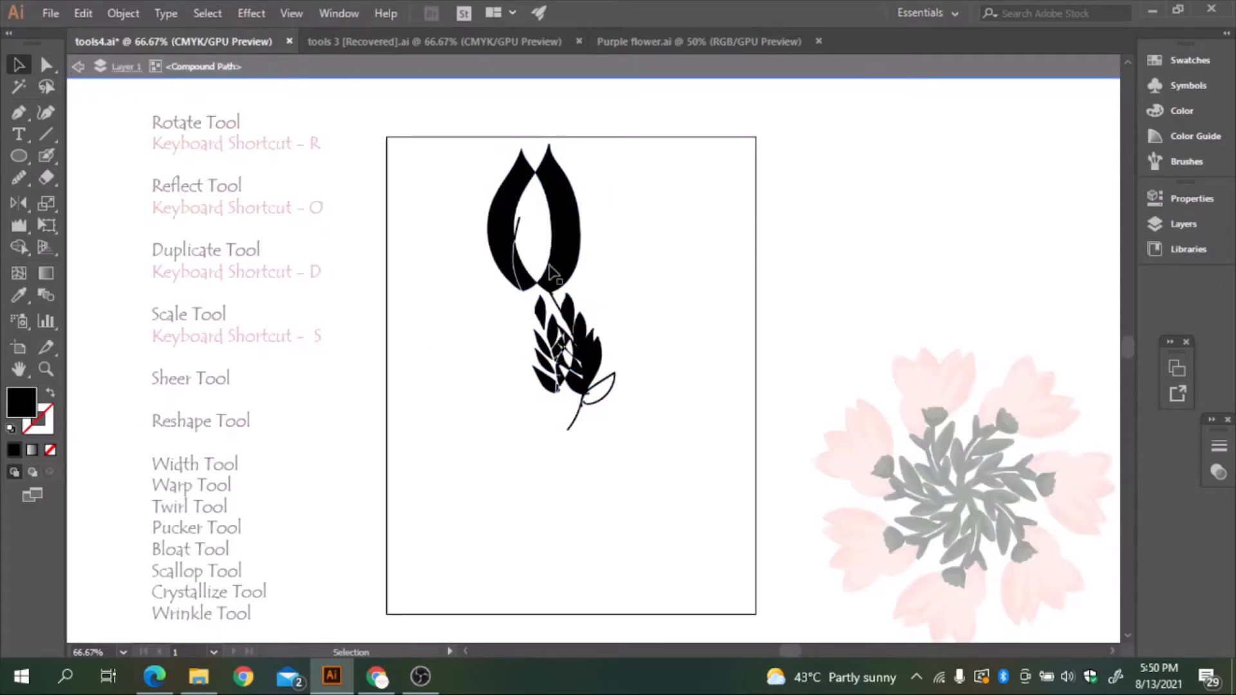
left_click(126, 67)
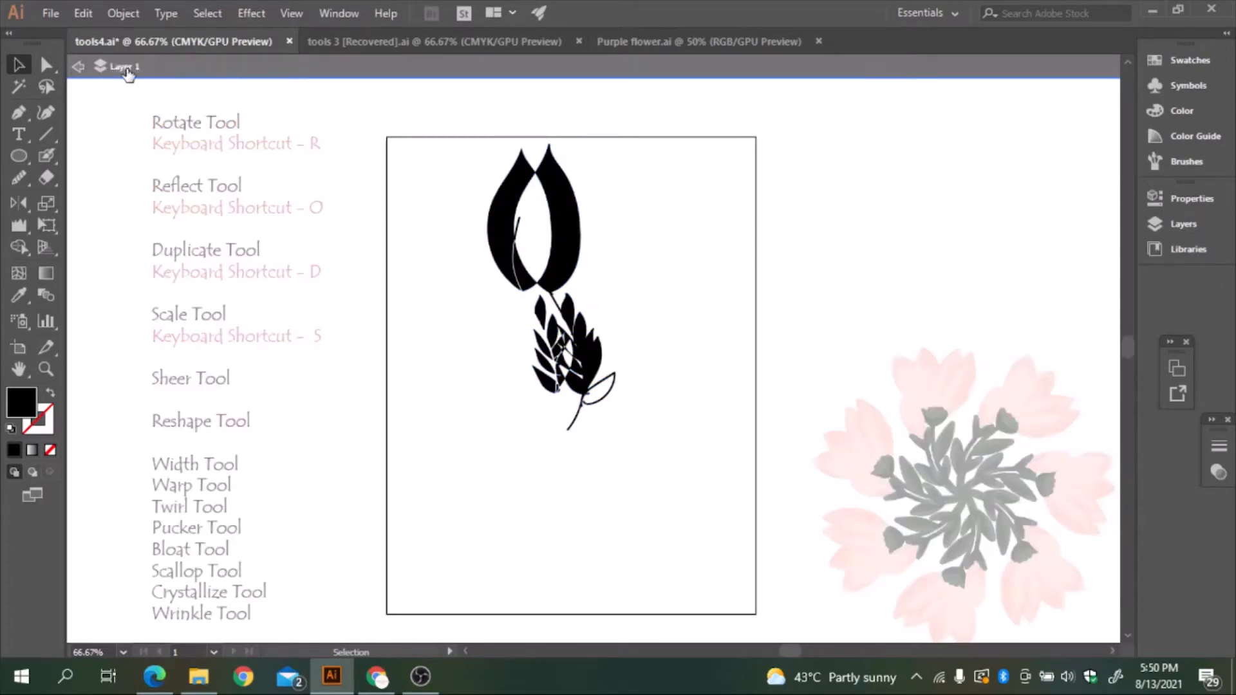
left_click(78, 67)
left_click(558, 282)
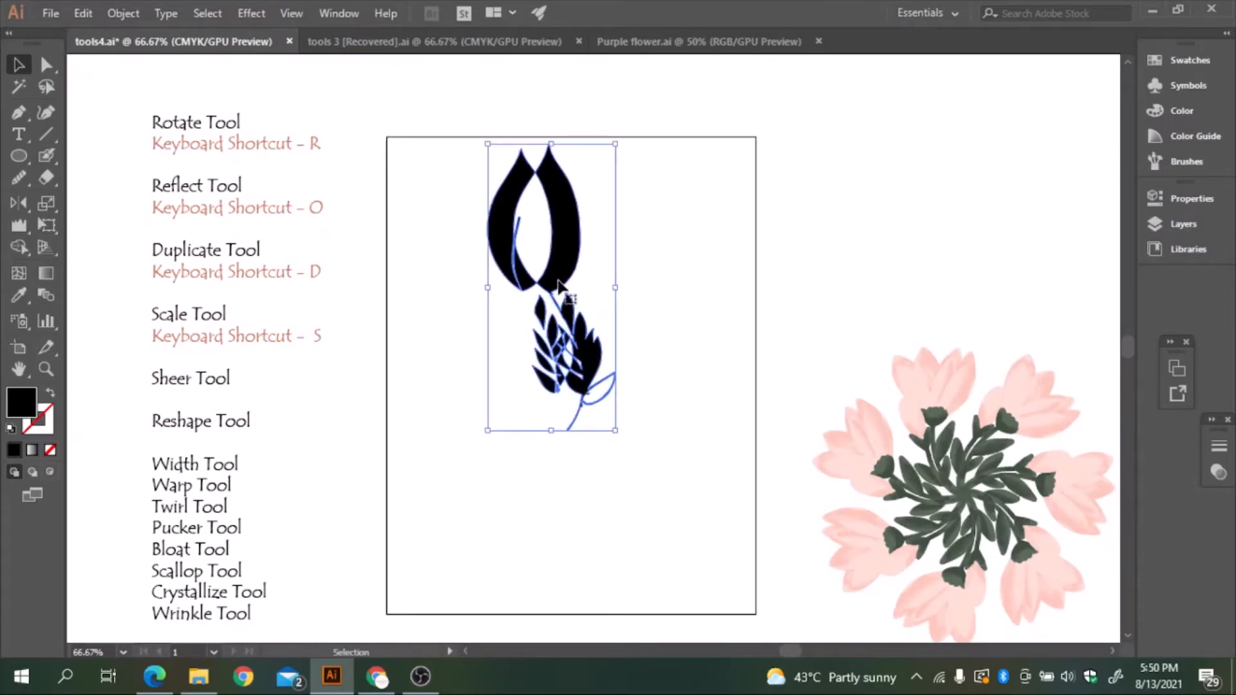
double_click(558, 282)
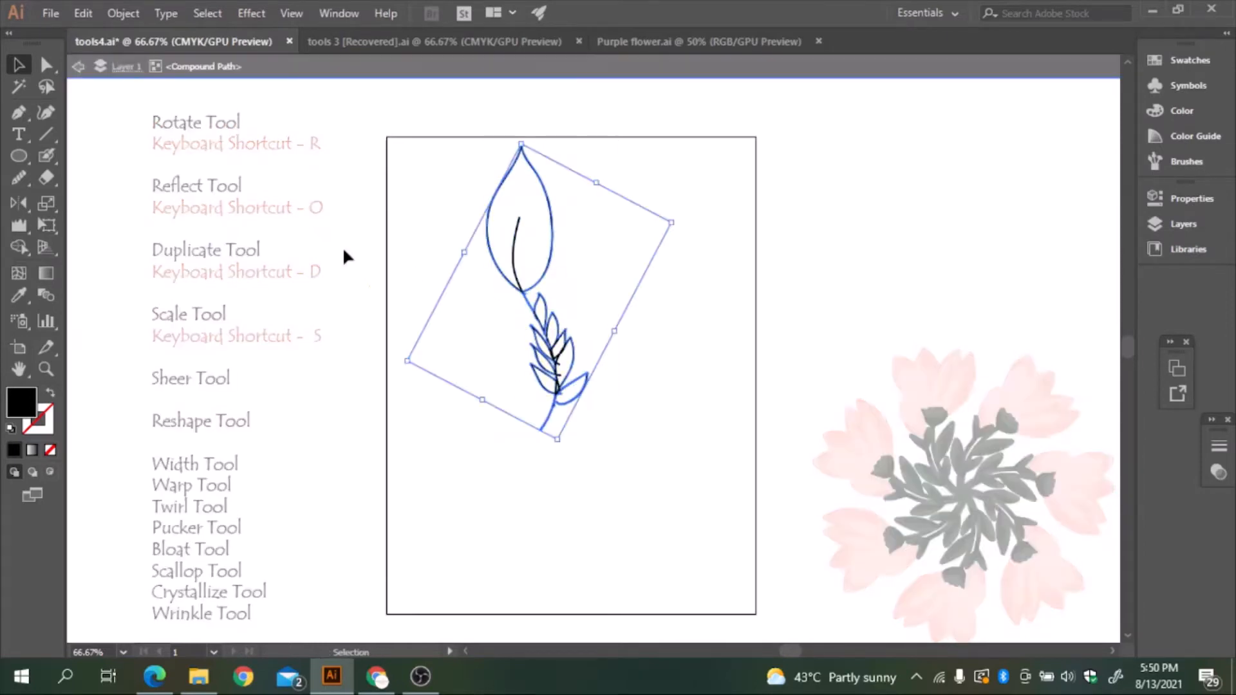
left_click(77, 67)
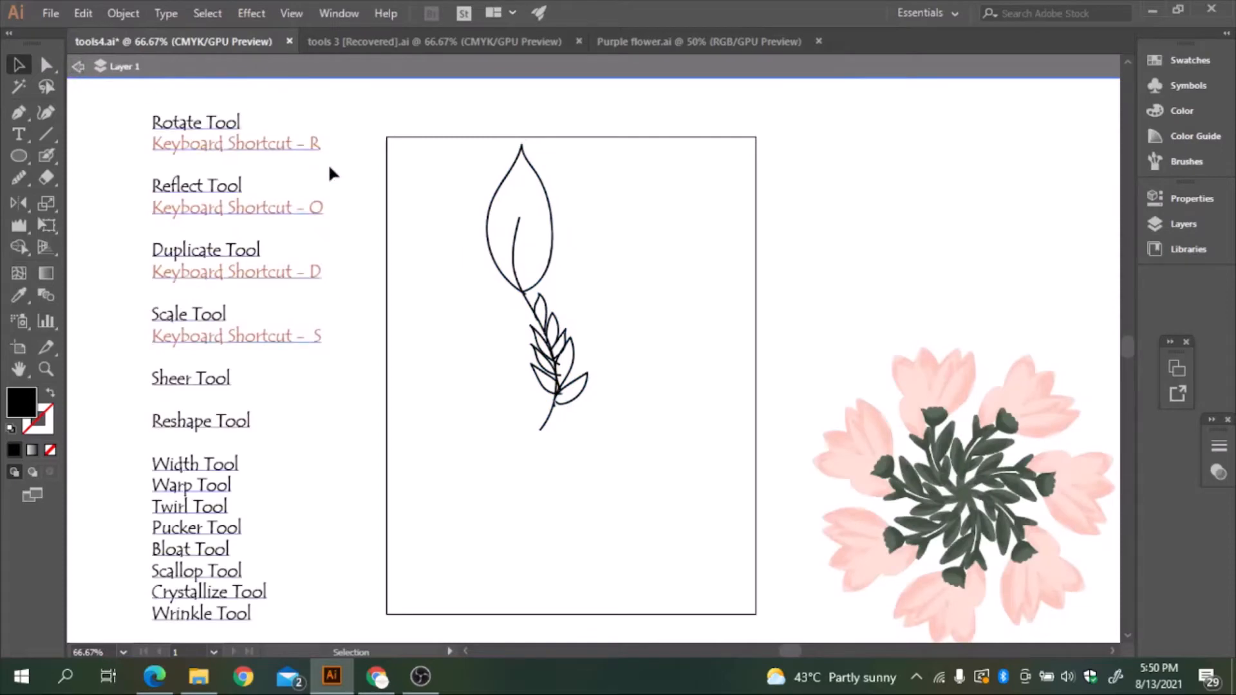
Step: Create a reflected copy of the branch across a 24° axis, exit isolation, and move the copy down and to the left
left_click(531, 281)
right_click(532, 283)
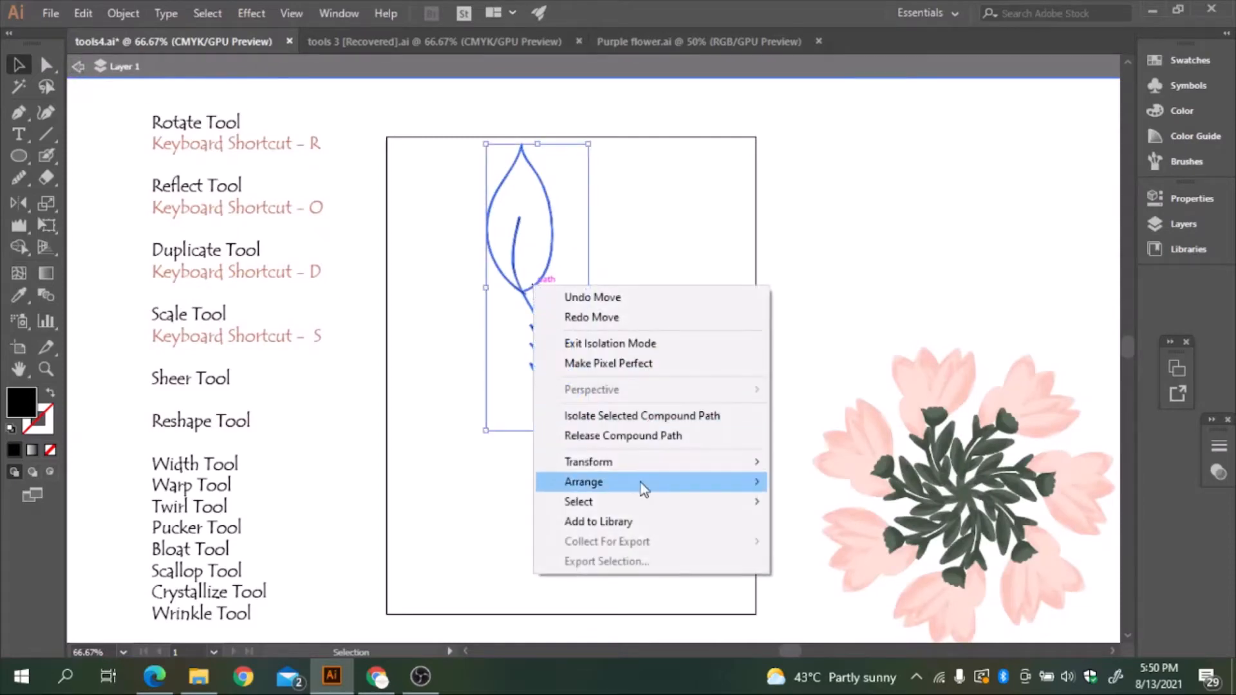
mouse_move(640, 464)
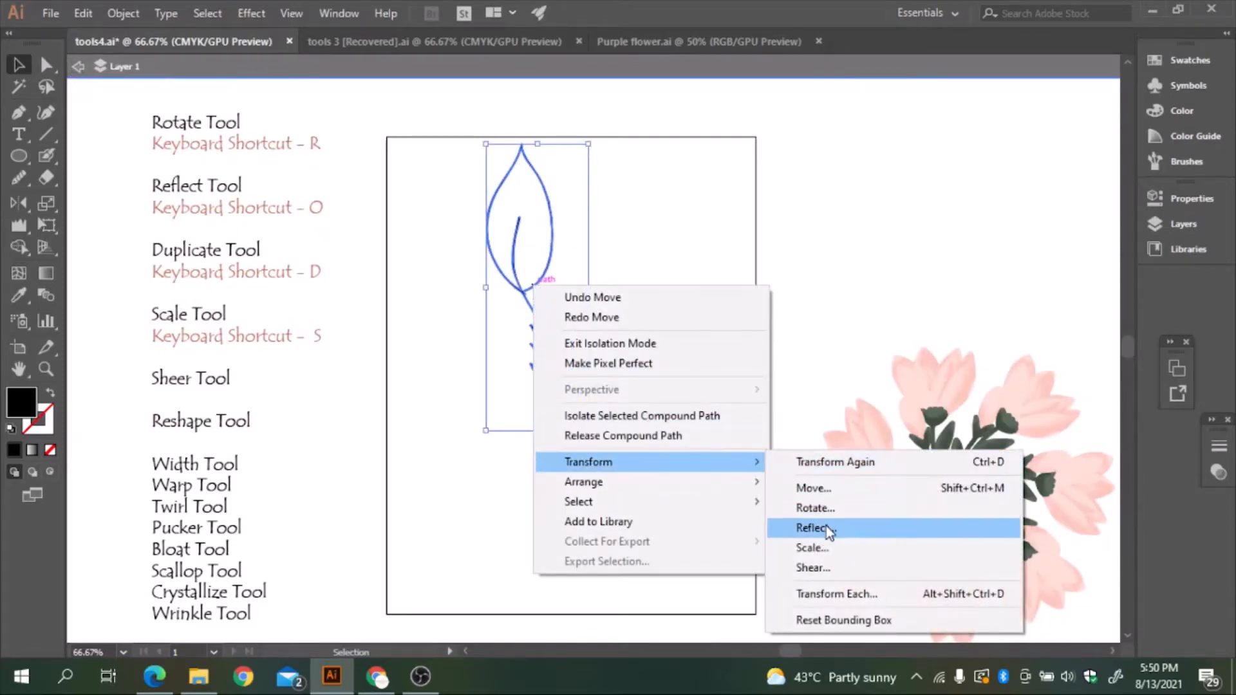
left_click(810, 528)
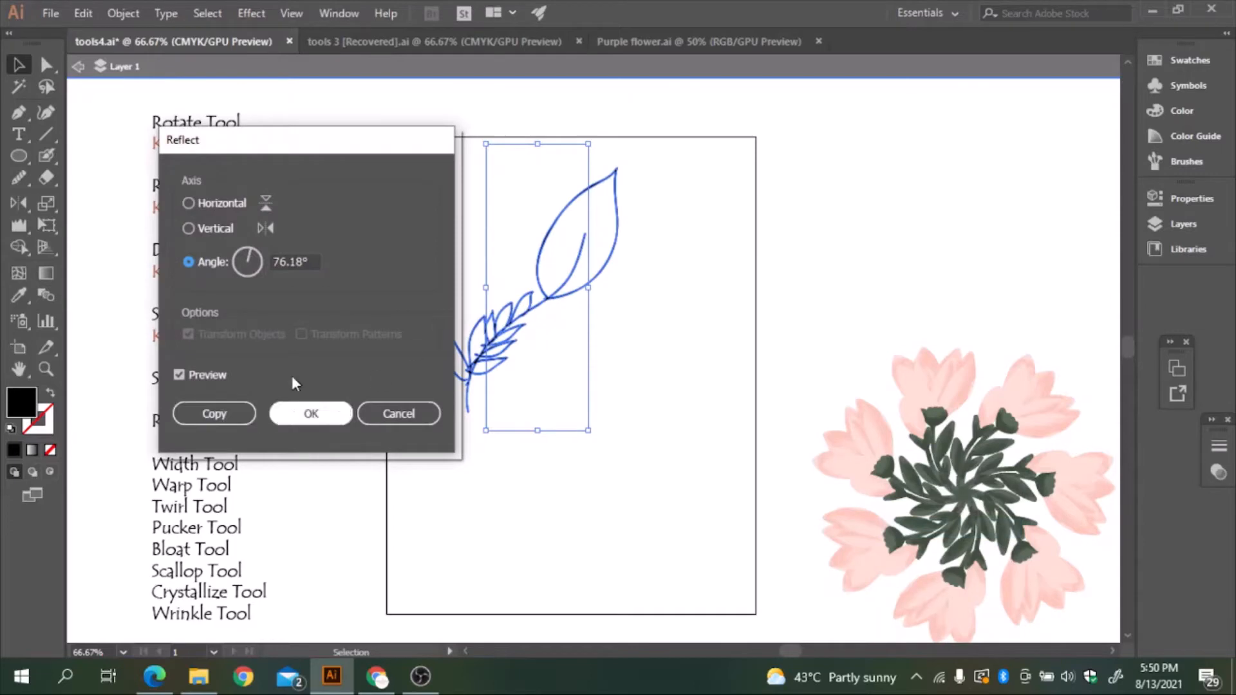
left_click(253, 258)
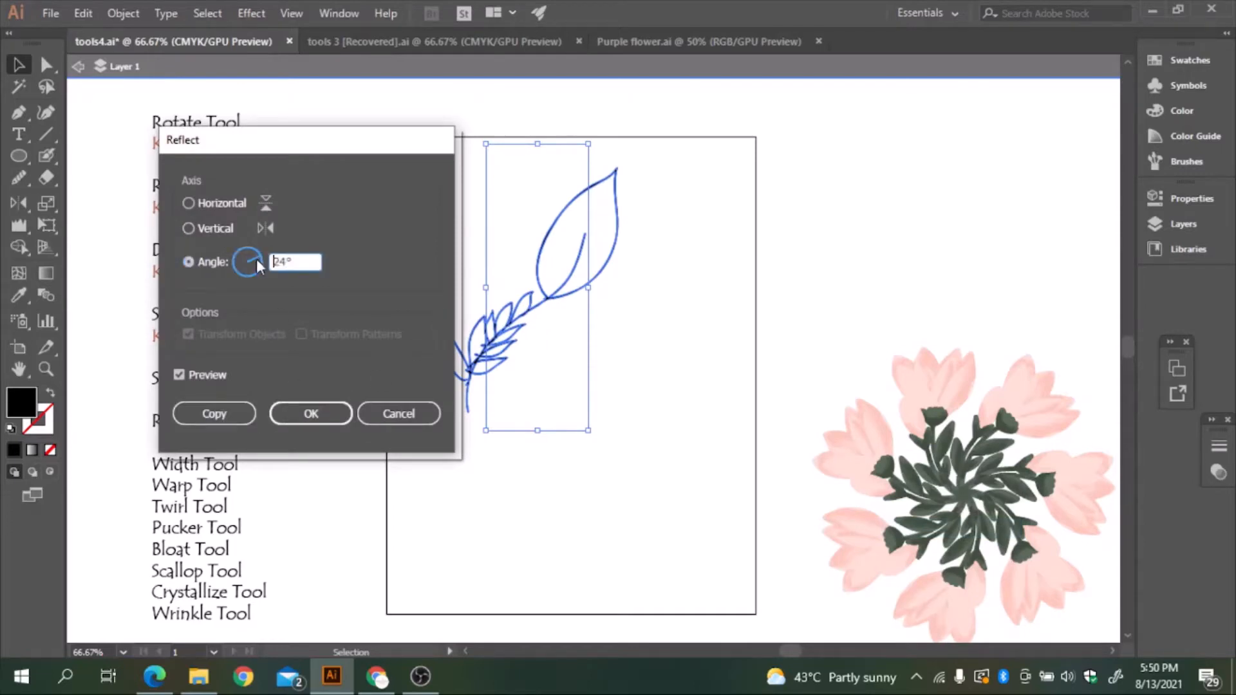
left_click(242, 413)
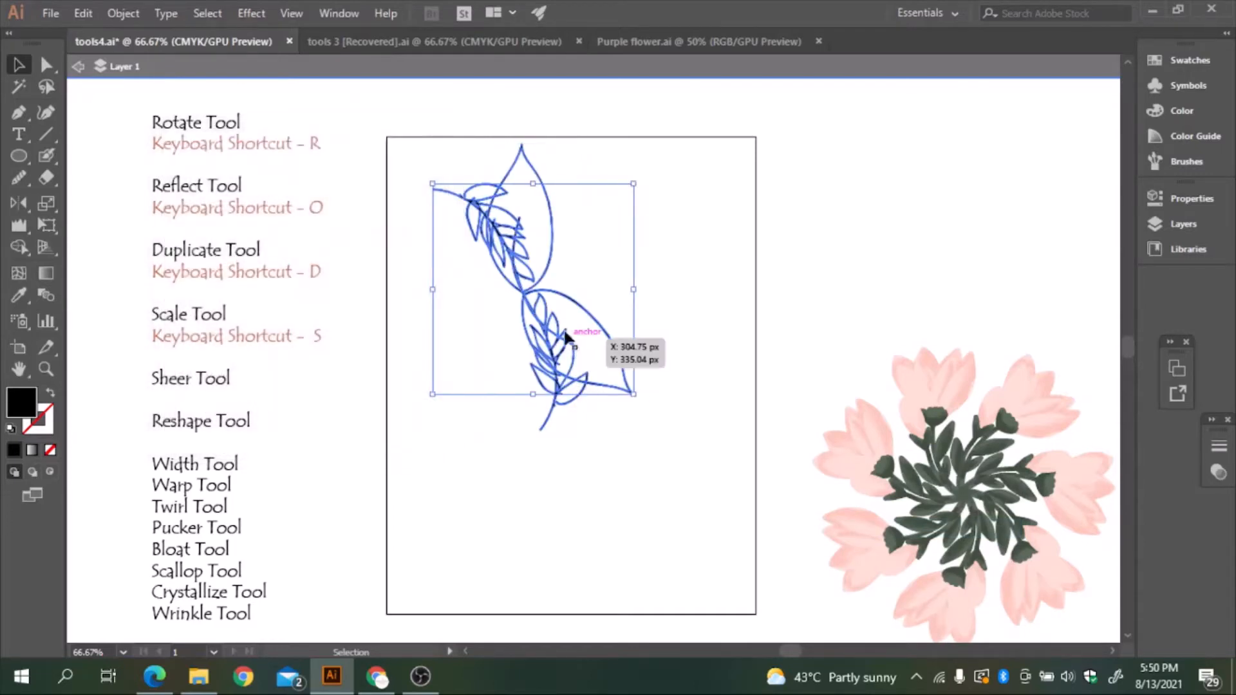
left_click(74, 68)
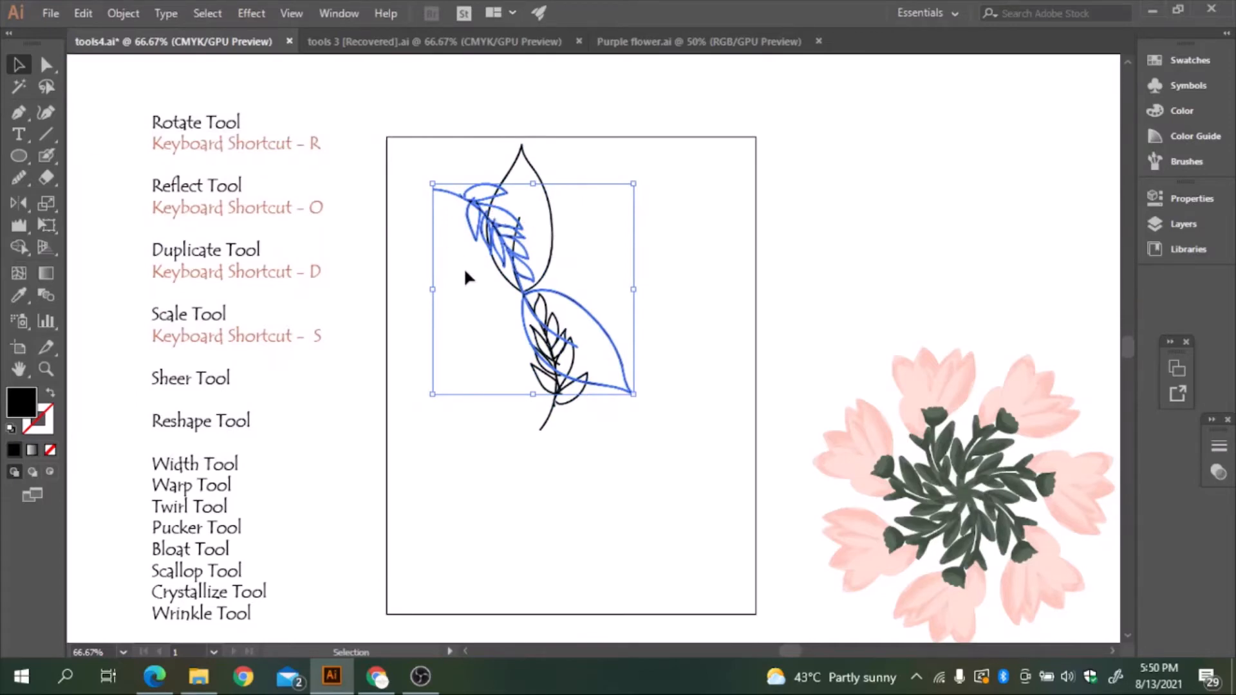
left_click_drag(524, 295, 459, 318)
left_click(595, 318)
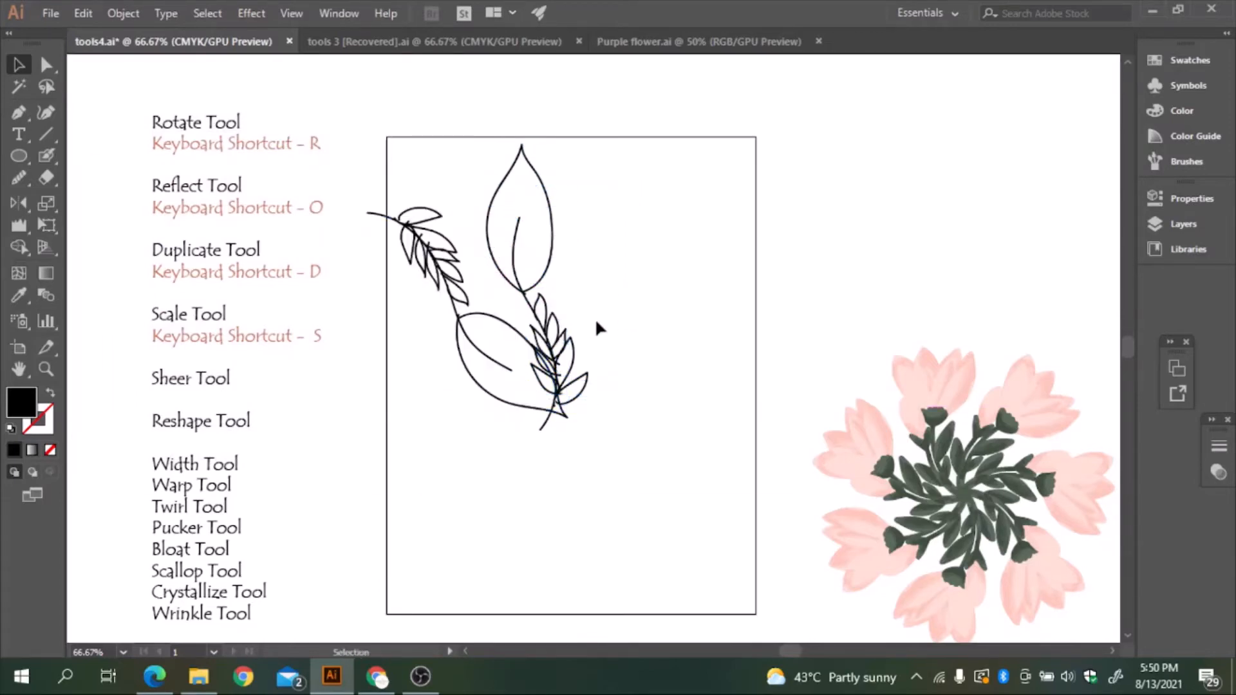
Step: Try to shift the outline of the reflected copy inside its compound path, and undo the shift
left_click(457, 316)
double_click(457, 316)
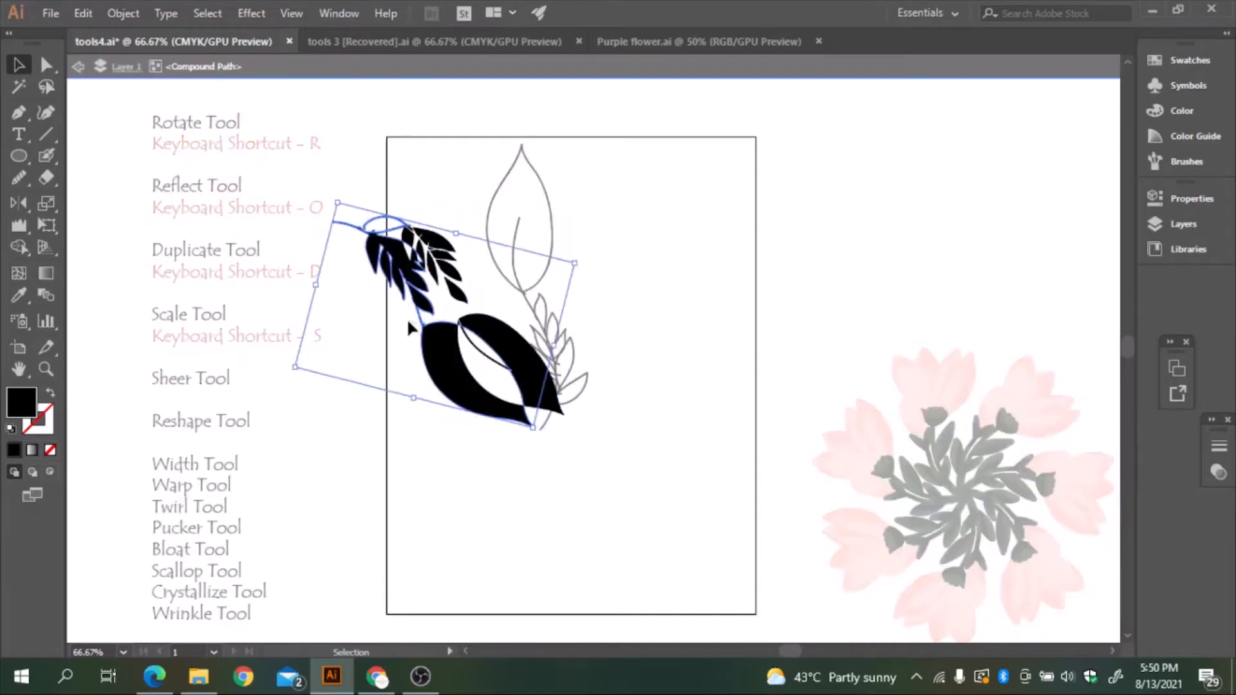
left_click(124, 69)
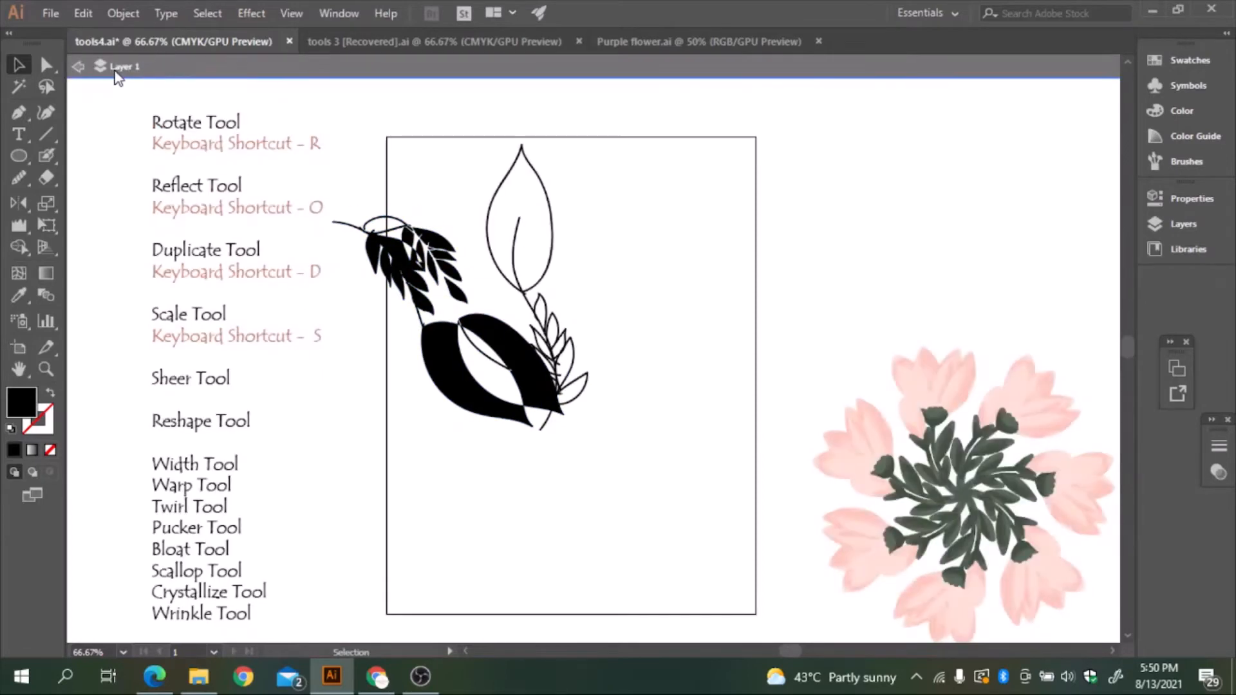
double_click(449, 293)
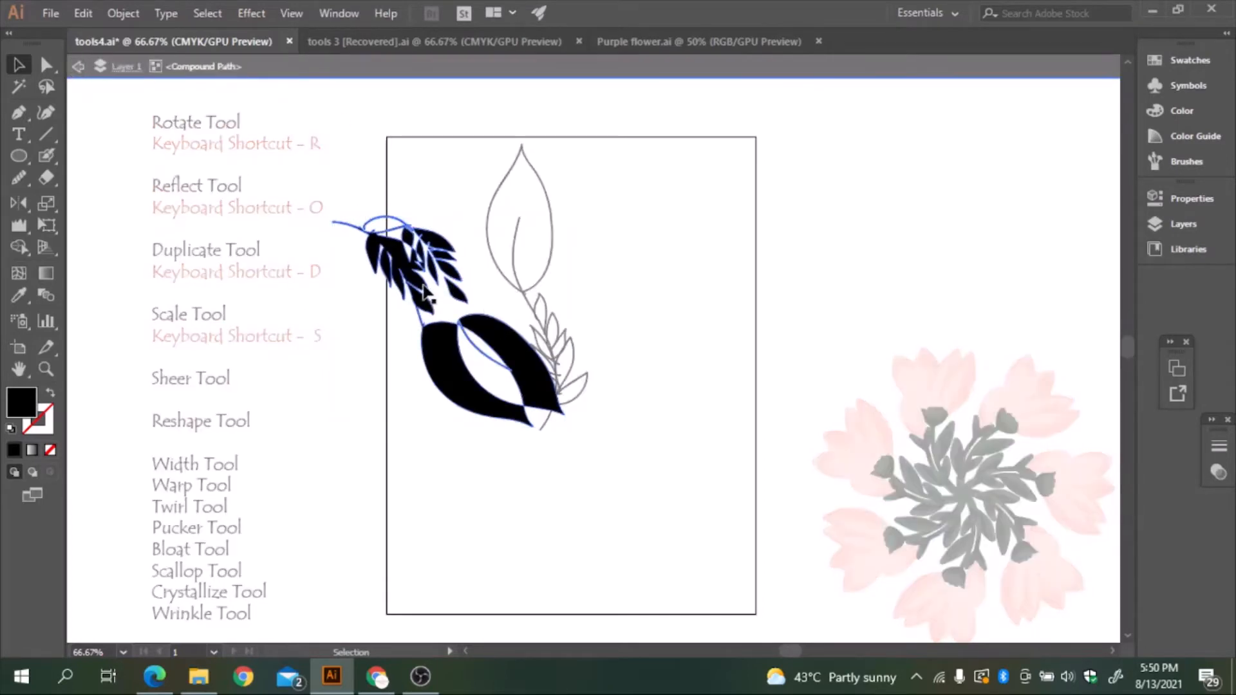
key("v")
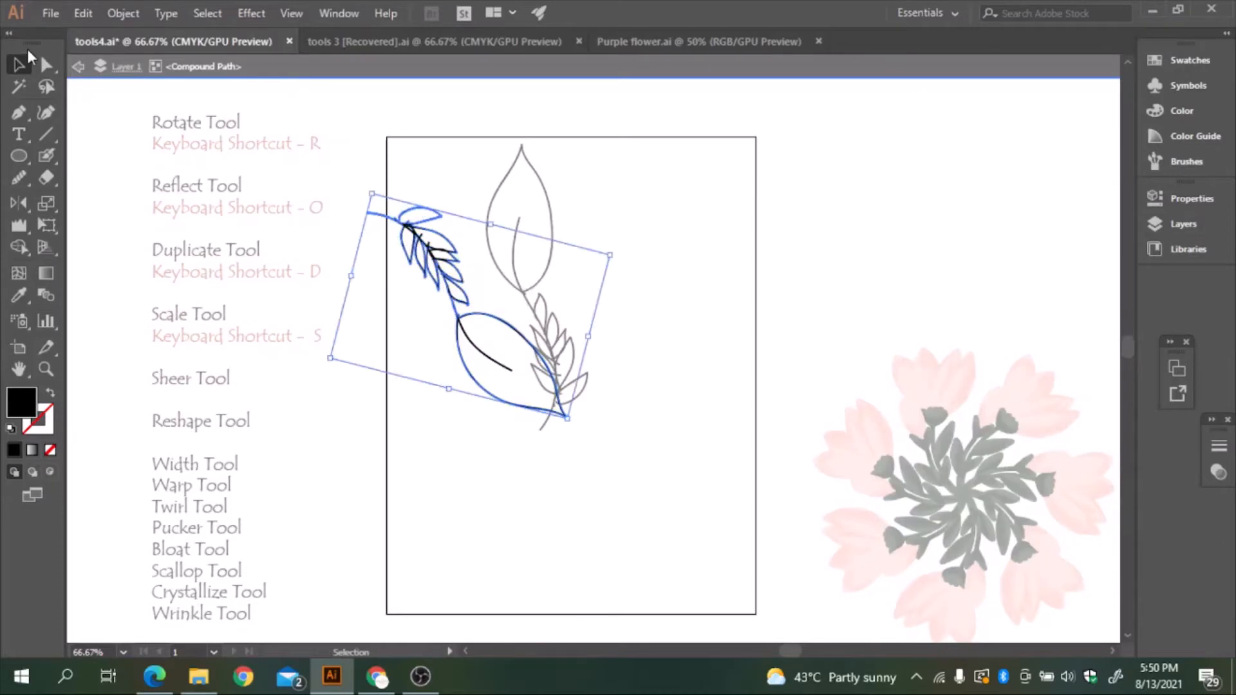
Step: Exit the compound path isolation, ready the reflected branch copy for scaling, and undo back to the single upright branch
left_click(77, 67)
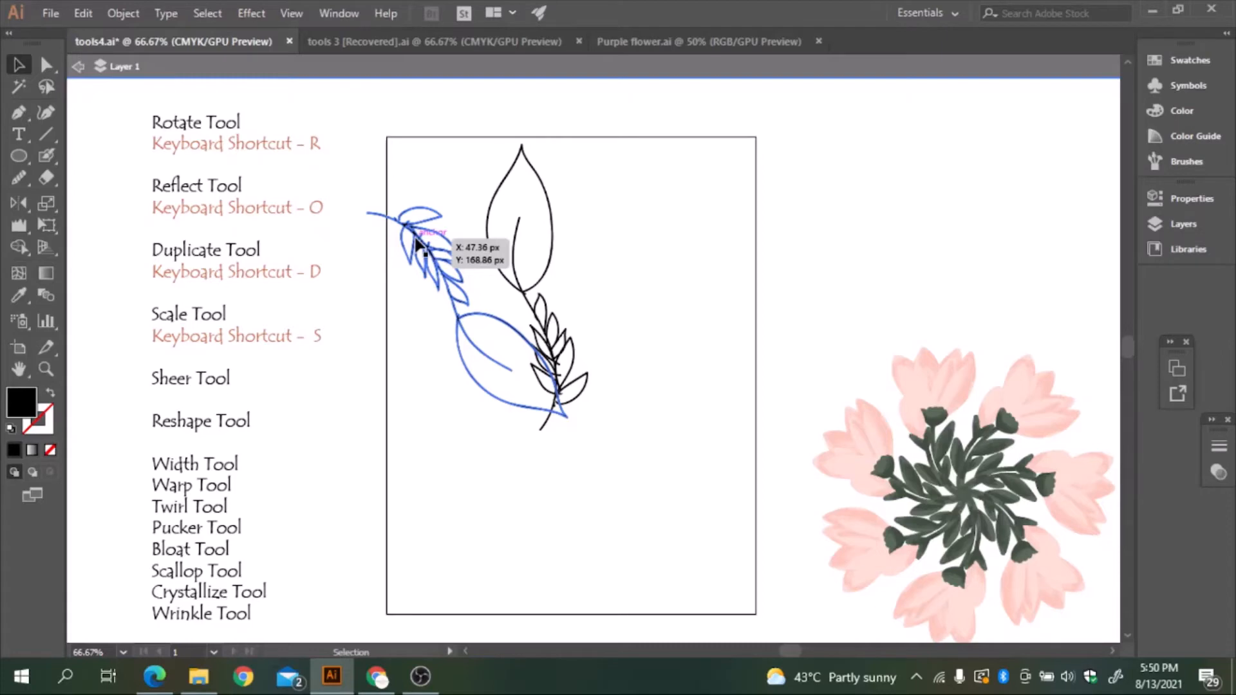
double_click(417, 243)
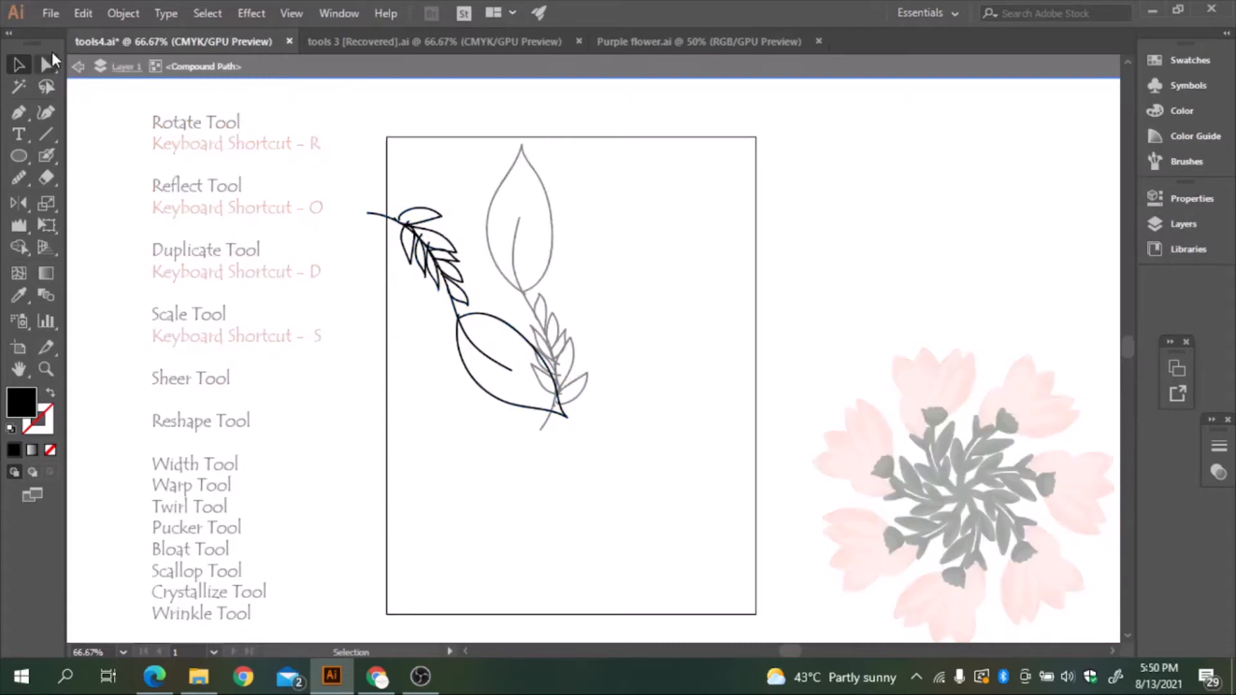
left_click(78, 69)
left_click(451, 292)
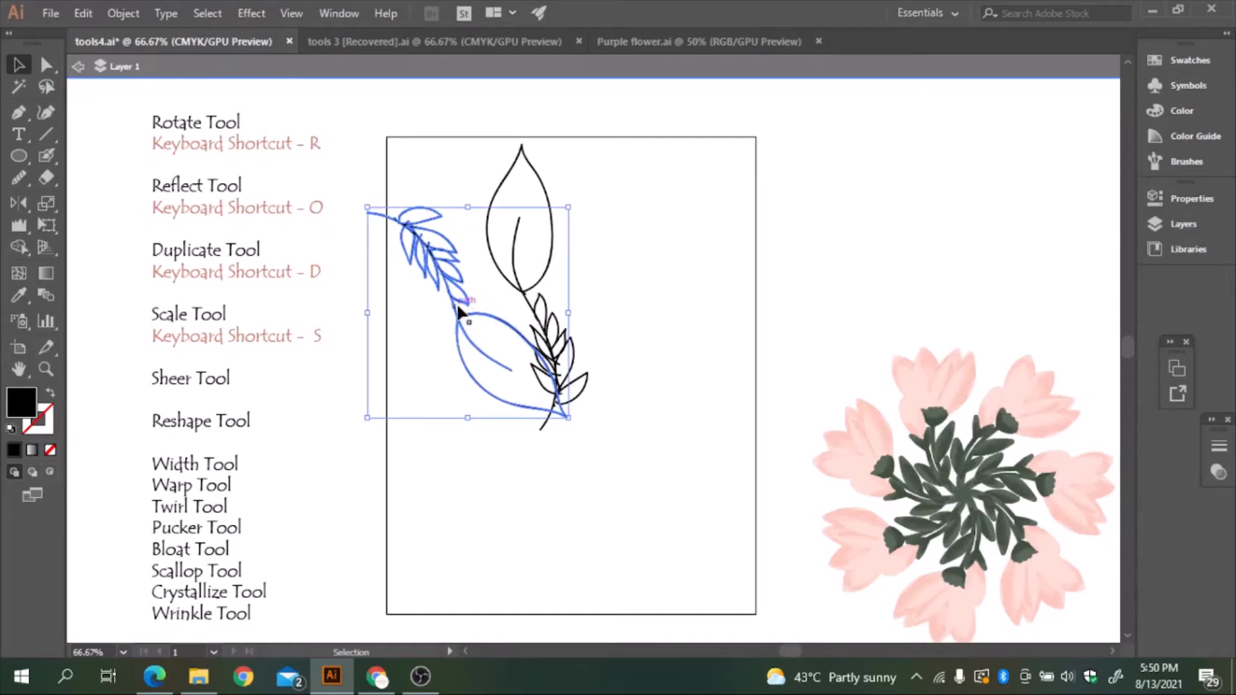
key("s")
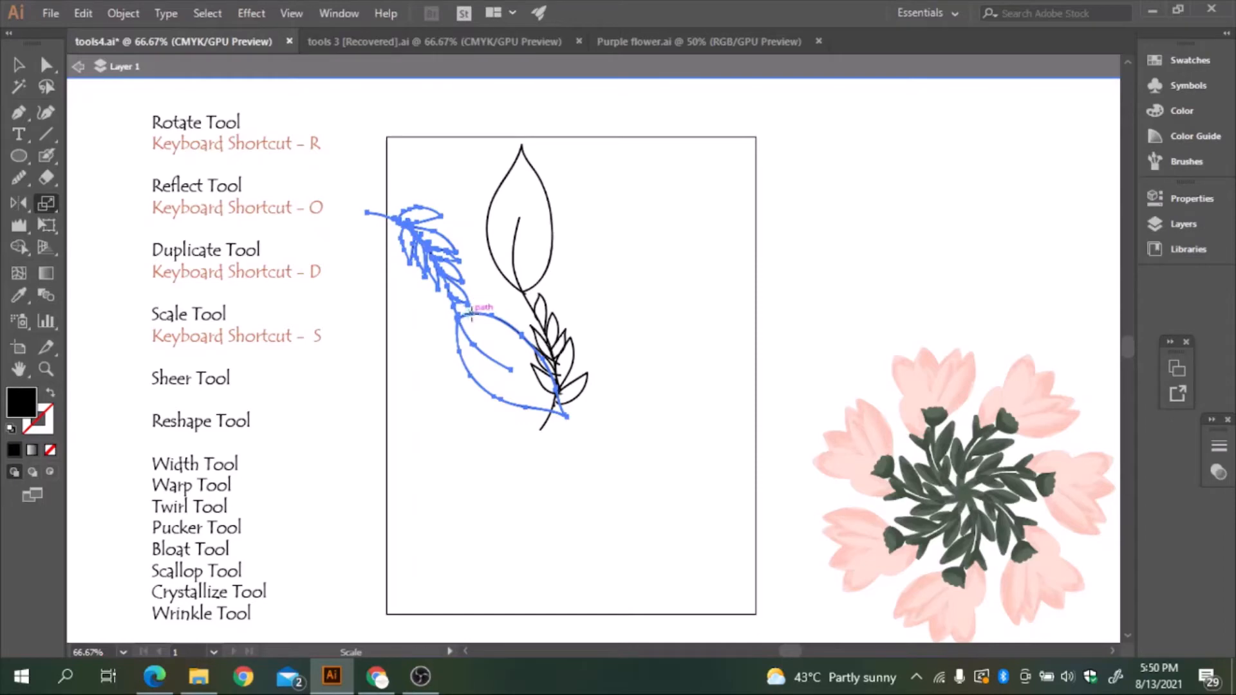
key("ctrl+z")
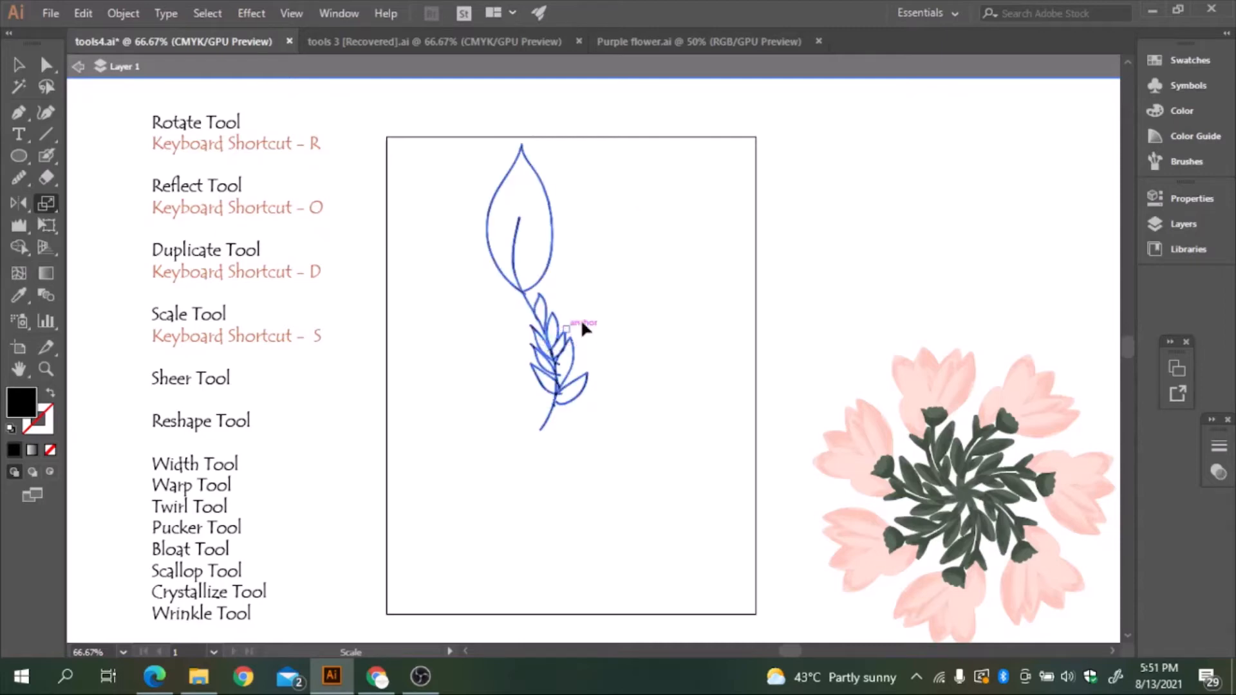
Step: Enlarge the upright branch proportionally, shrink it to a smaller size on the artboard's lower half, and leave isolation
key("v")
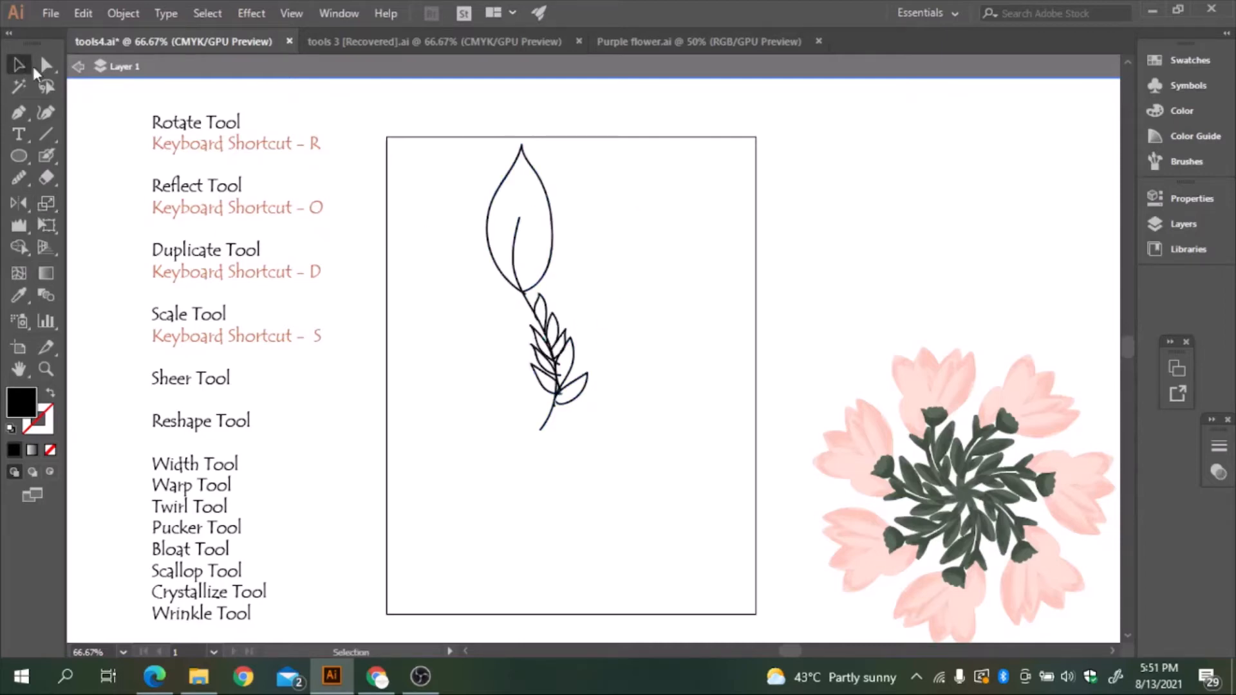
left_click(537, 290)
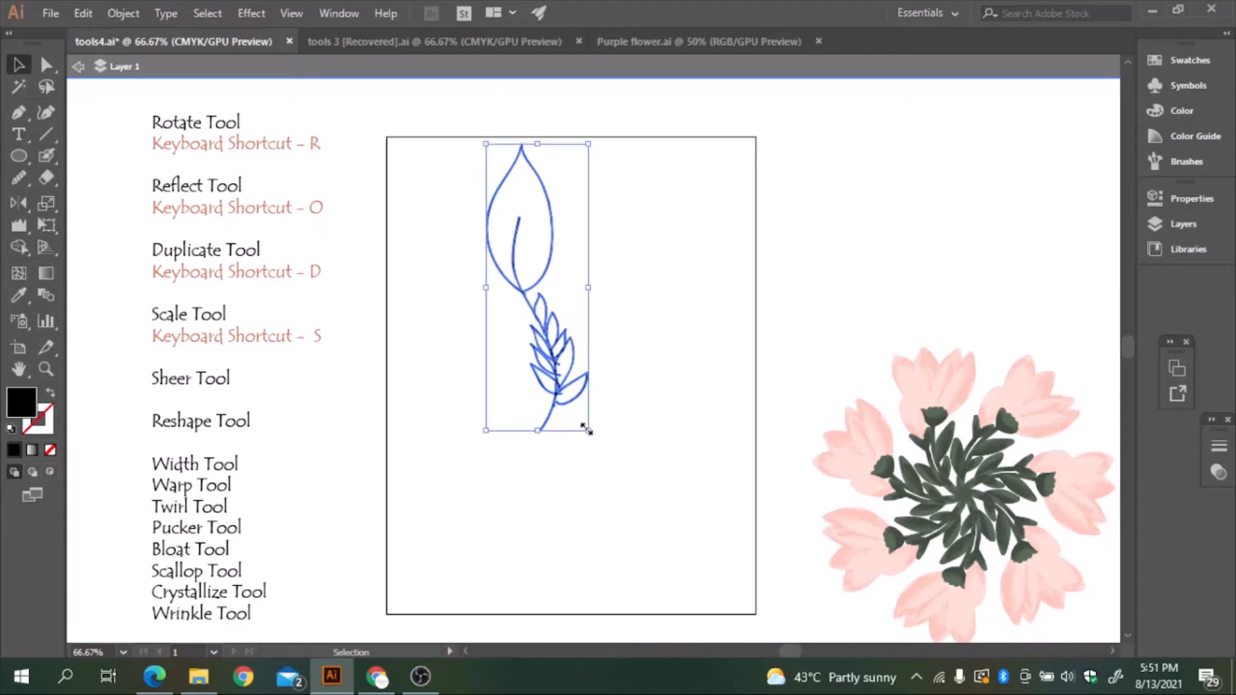
left_click_drag(586, 430, 678, 577)
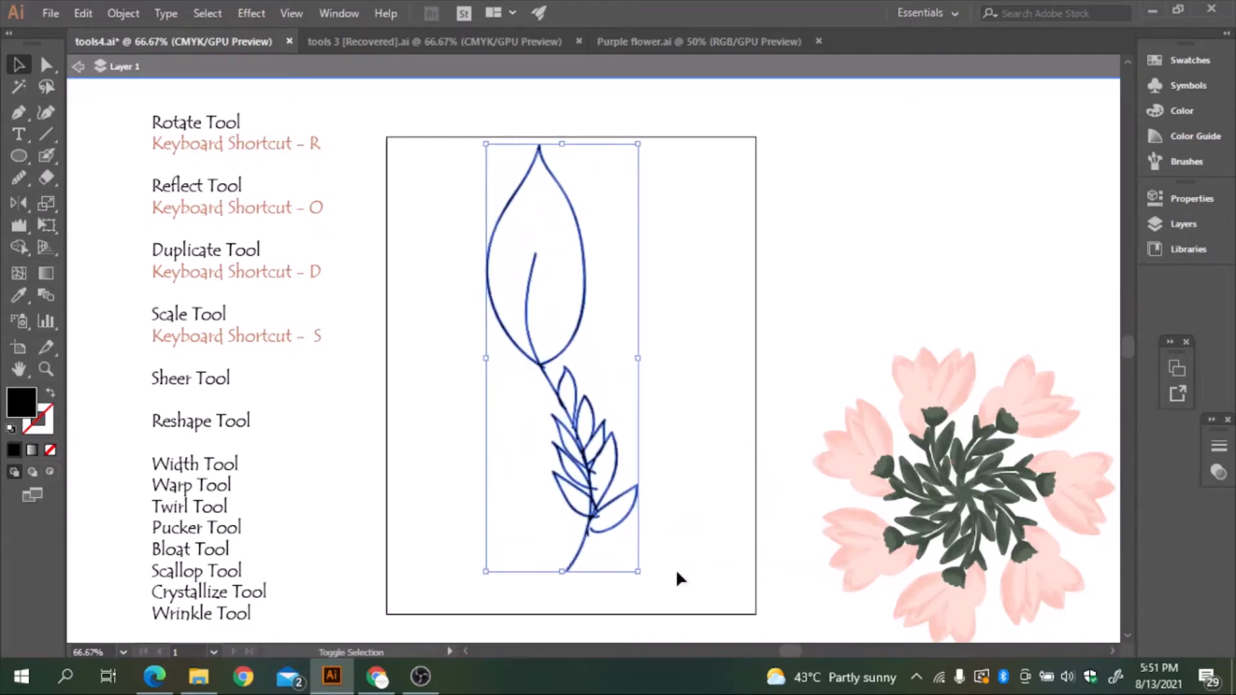
left_click_drag(638, 144, 571, 340)
left_click_drag(613, 286, 643, 210)
double_click(578, 297)
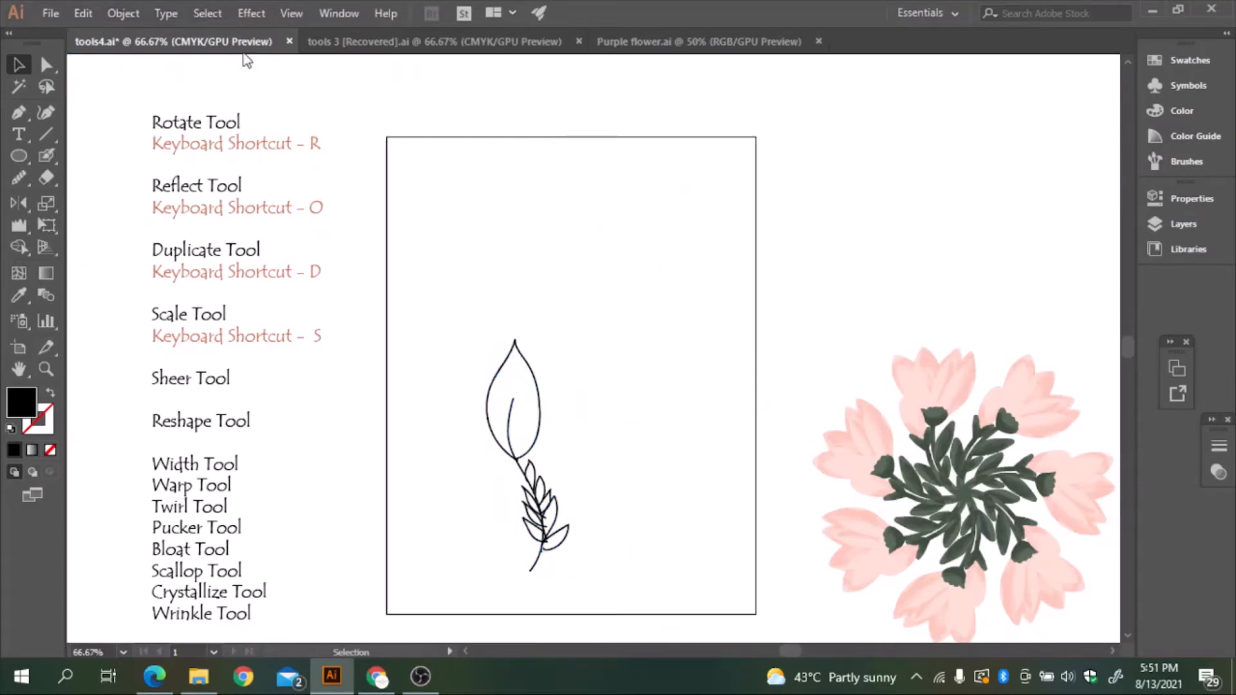
Step: Move the resized branch up to the middle of the artboard and clear the selection
left_click(218, 385)
left_click_drag(537, 463, 551, 356)
key("ctrl+shift+a")
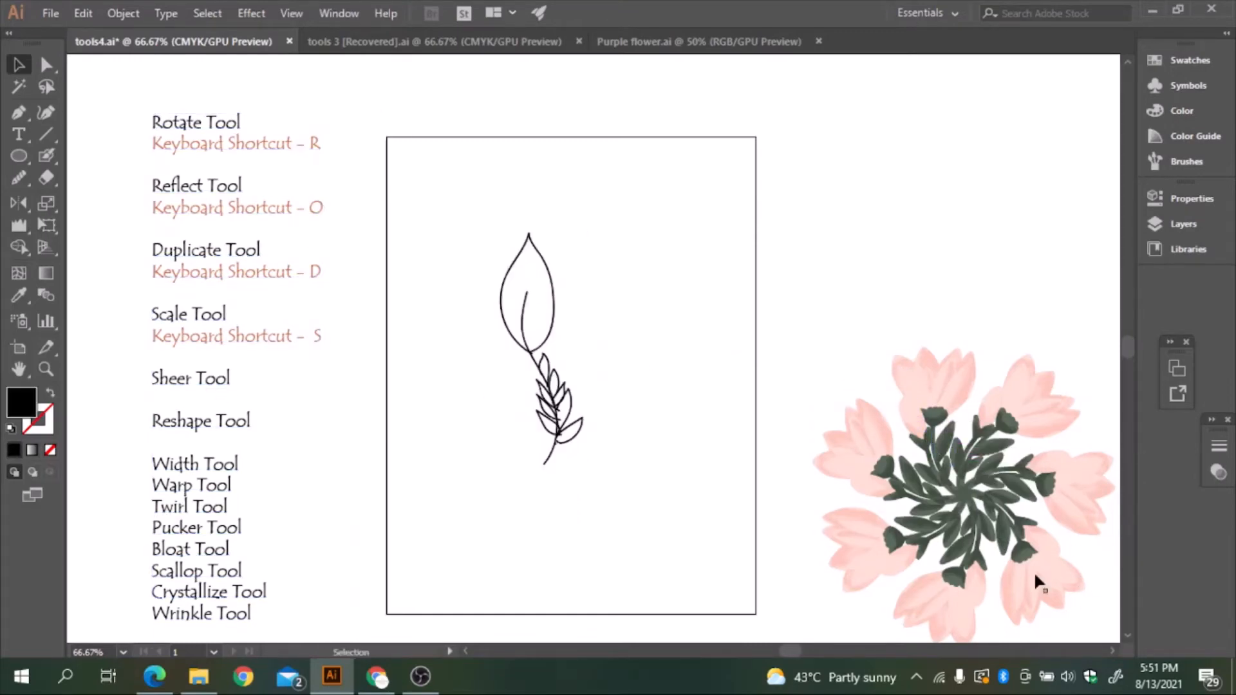
Step: Shift the whole flower ring slightly to the right, and isolate and leave one of its flower groups
left_click_drag(1102, 617, 896, 323)
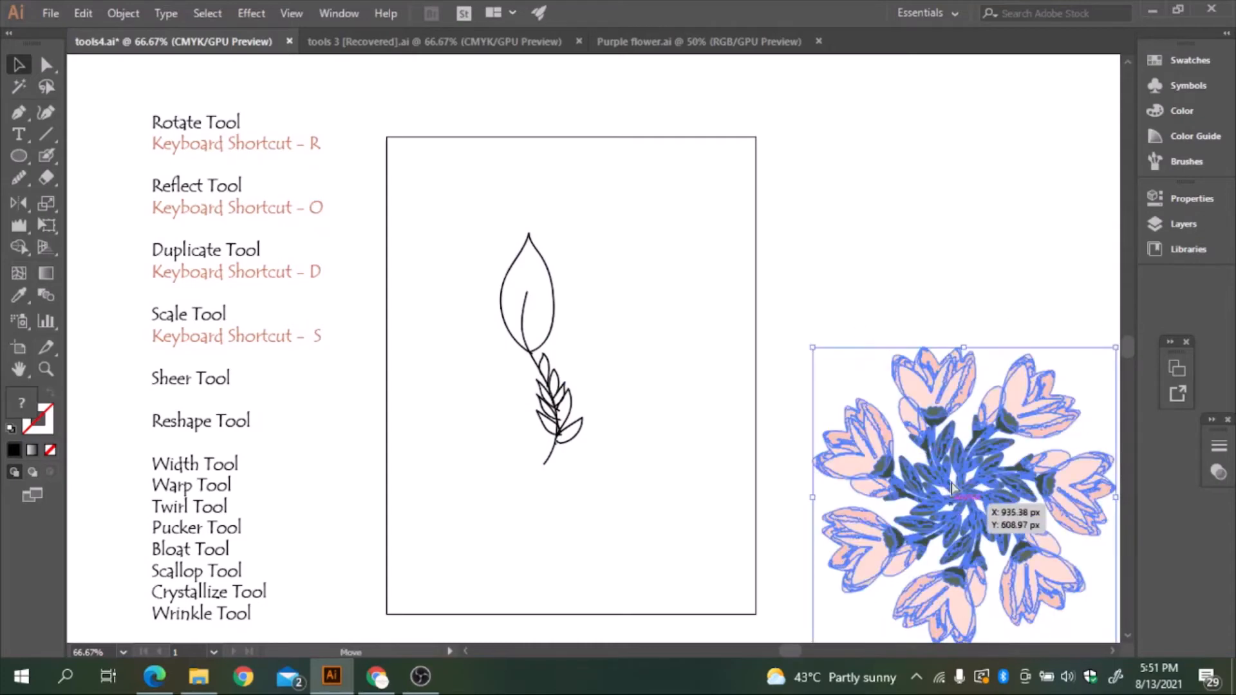
left_click_drag(957, 505, 961, 504)
left_click(919, 270)
double_click(968, 509)
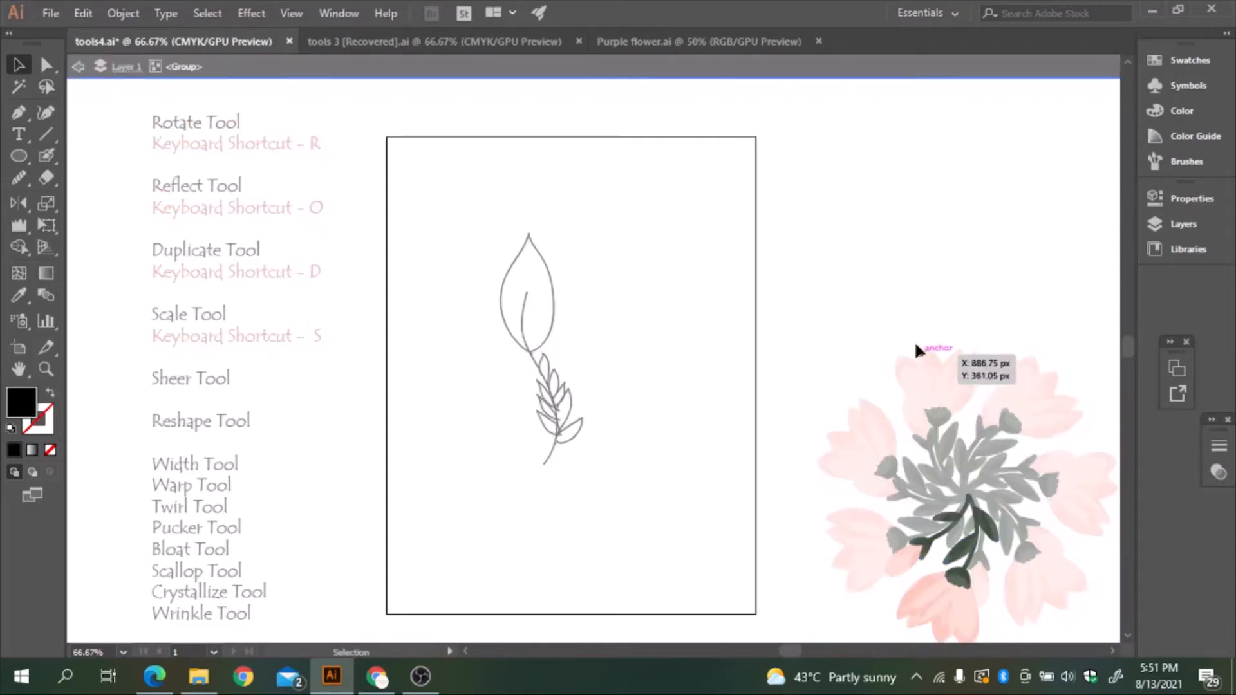
left_click(78, 67)
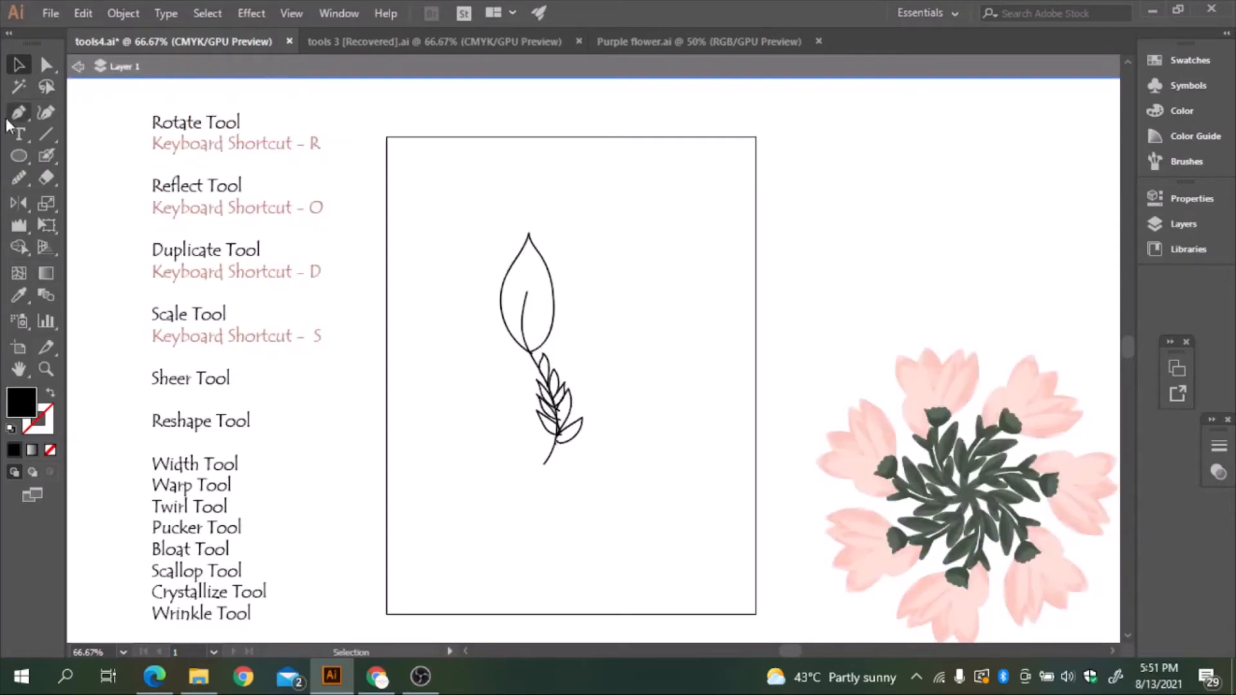
Step: Activate the Shear tool and exit the layer's isolation mode
left_click(22, 221)
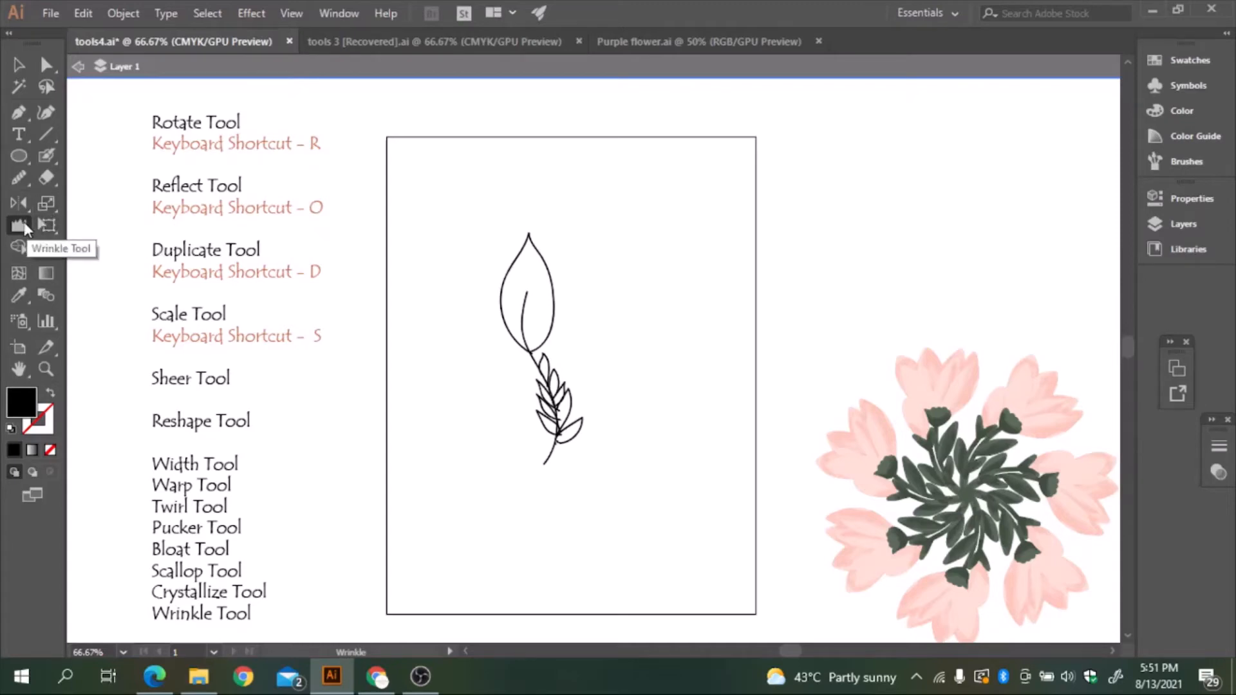
left_click(24, 204)
left_click_drag(25, 203, 93, 228)
left_click(46, 204)
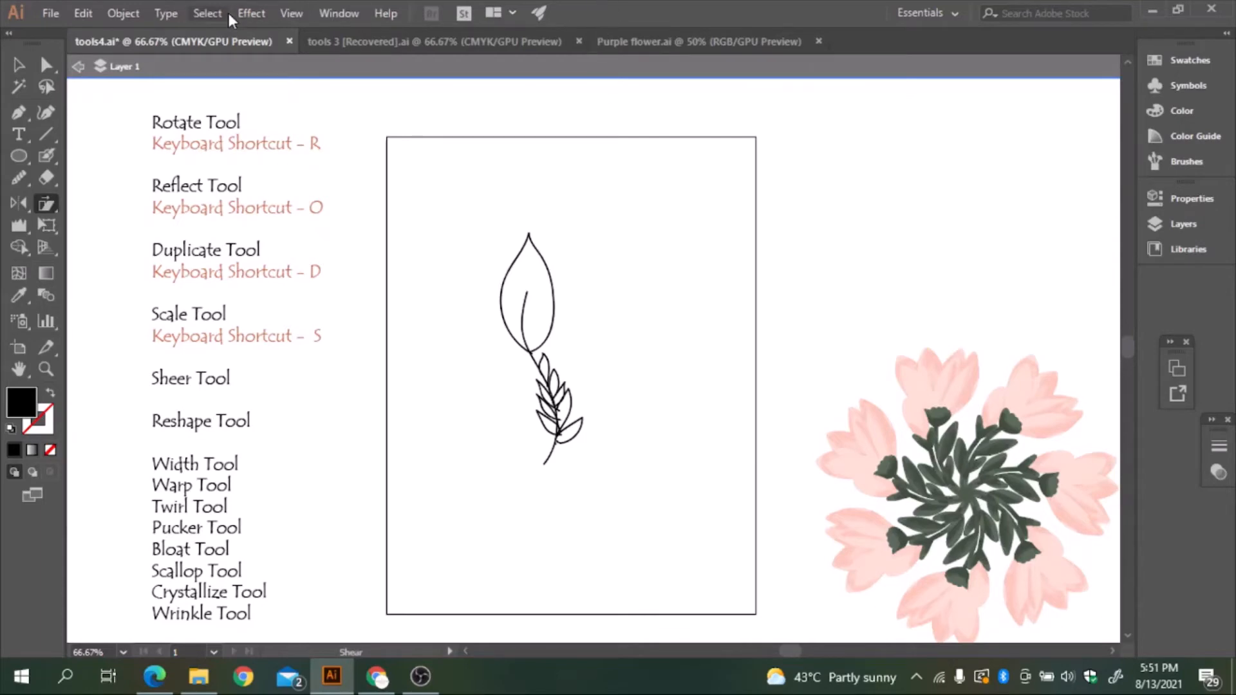
left_click(78, 66)
left_click_drag(56, 206, 87, 218)
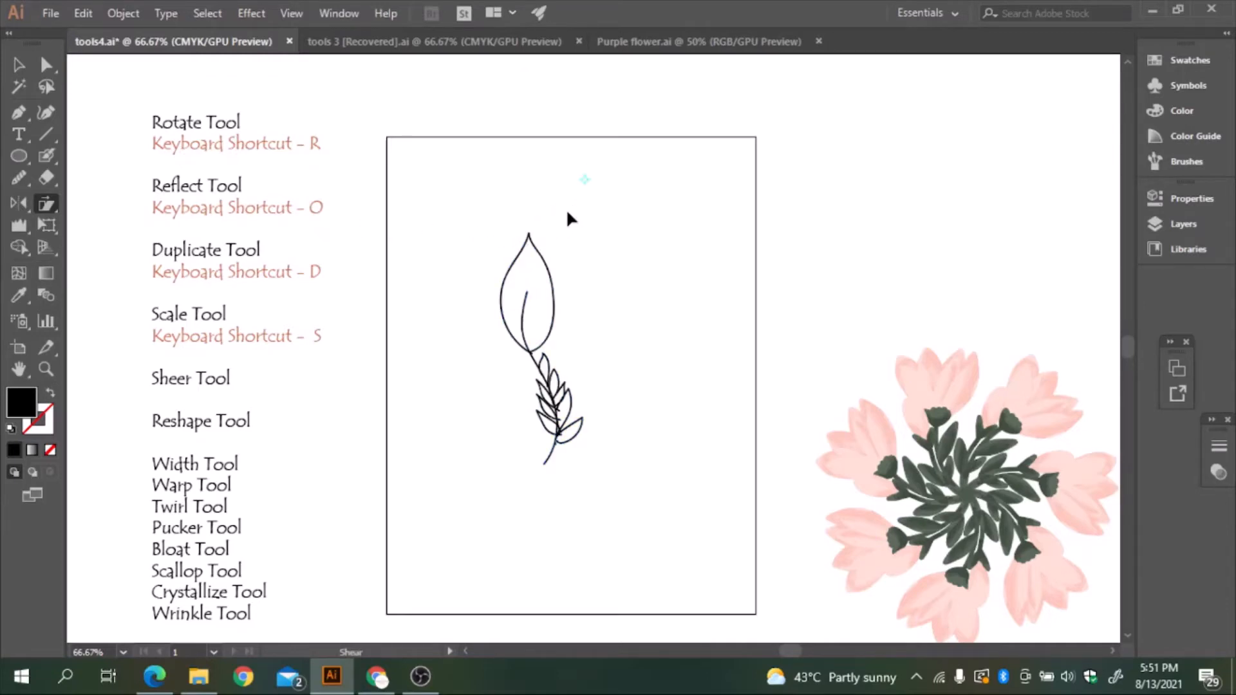
Step: Draw a long black rectangle across the artboard's right edge and shear it into a slanted parallelogram
key("m")
left_click_drag(637, 187, 861, 247)
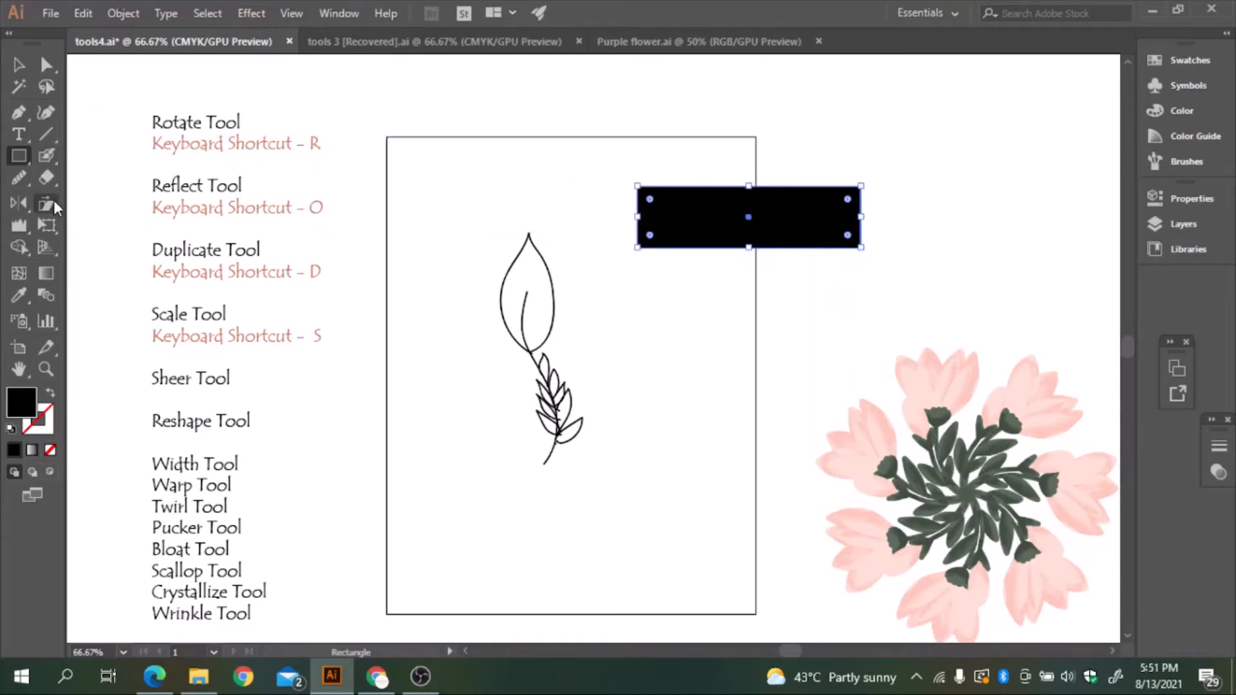
left_click(51, 202)
right_click(52, 205)
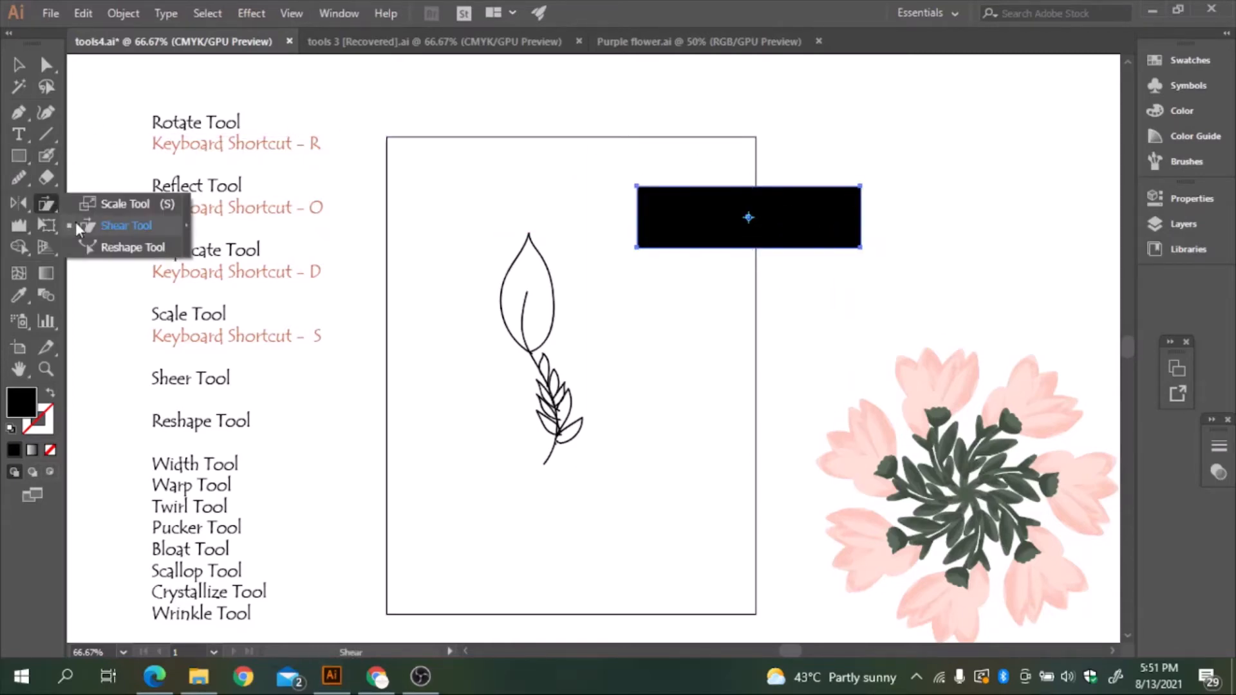
left_click(75, 222)
left_click_drag(872, 186, 882, 172)
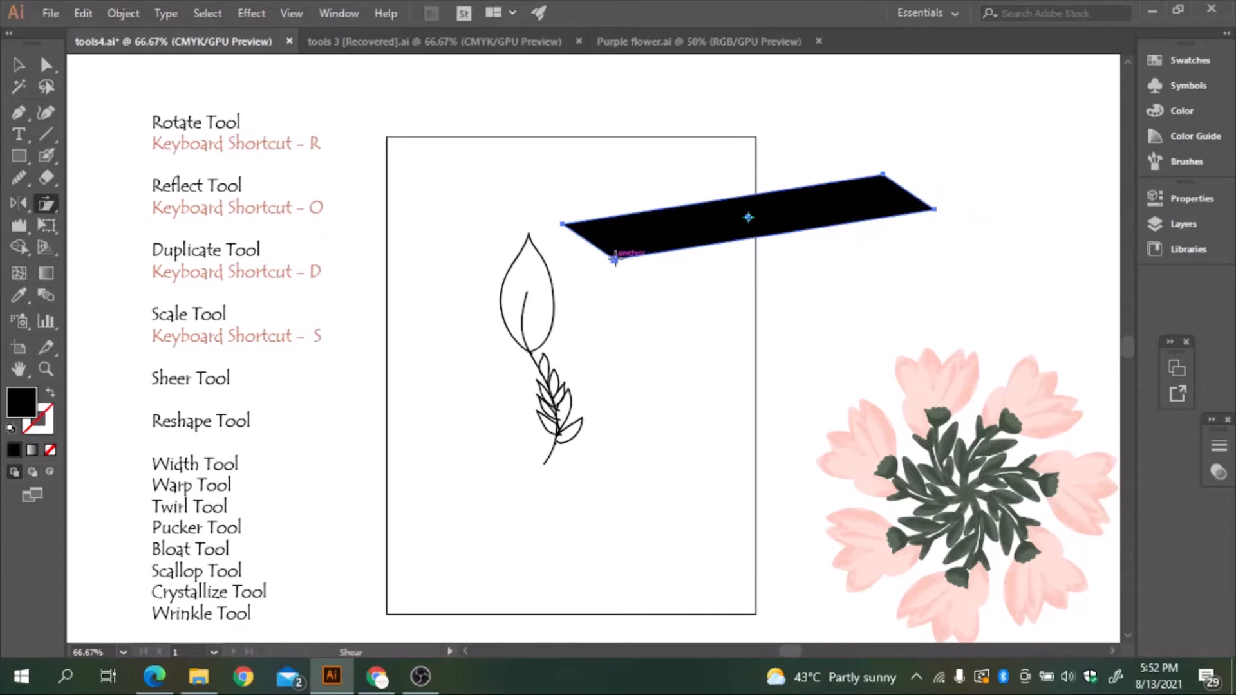
left_click_drag(615, 259, 582, 255)
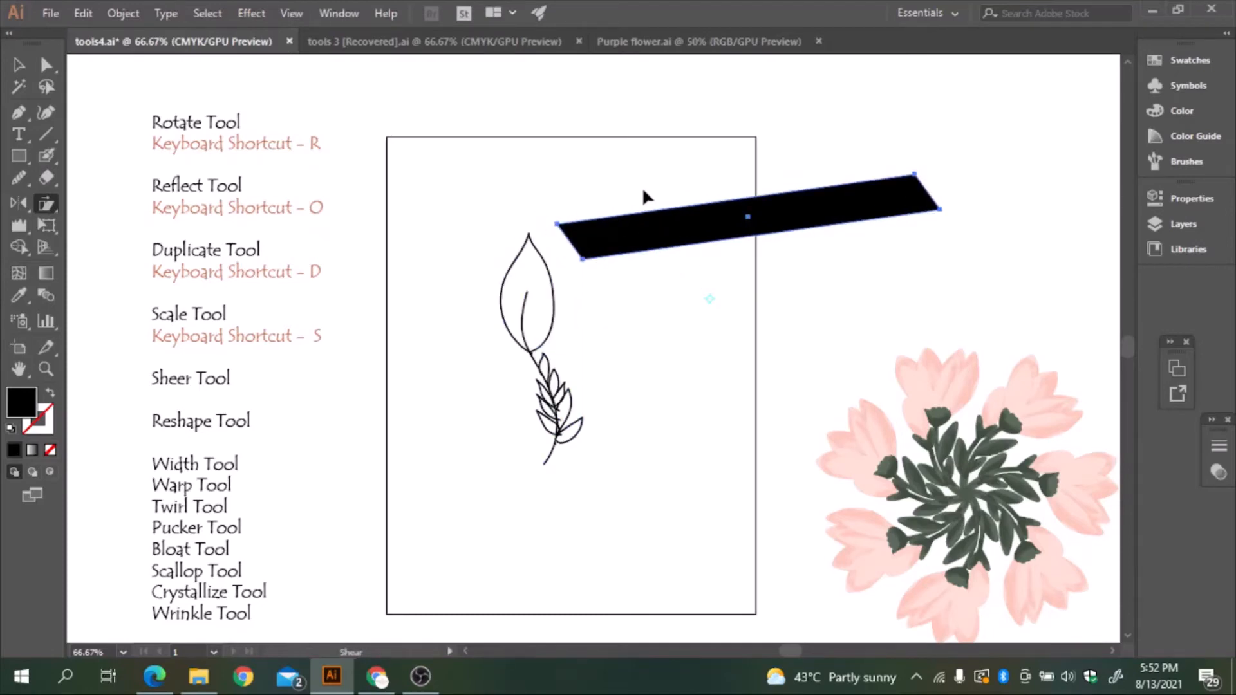
Step: Draw a second, larger black rectangle over the upper part of the slanted black bar
key("m")
mouse_move(554, 85)
left_mouse_down()
mouse_move(594, 220)
mouse_move(892, 235)
mouse_move(940, 209)
left_mouse_up()
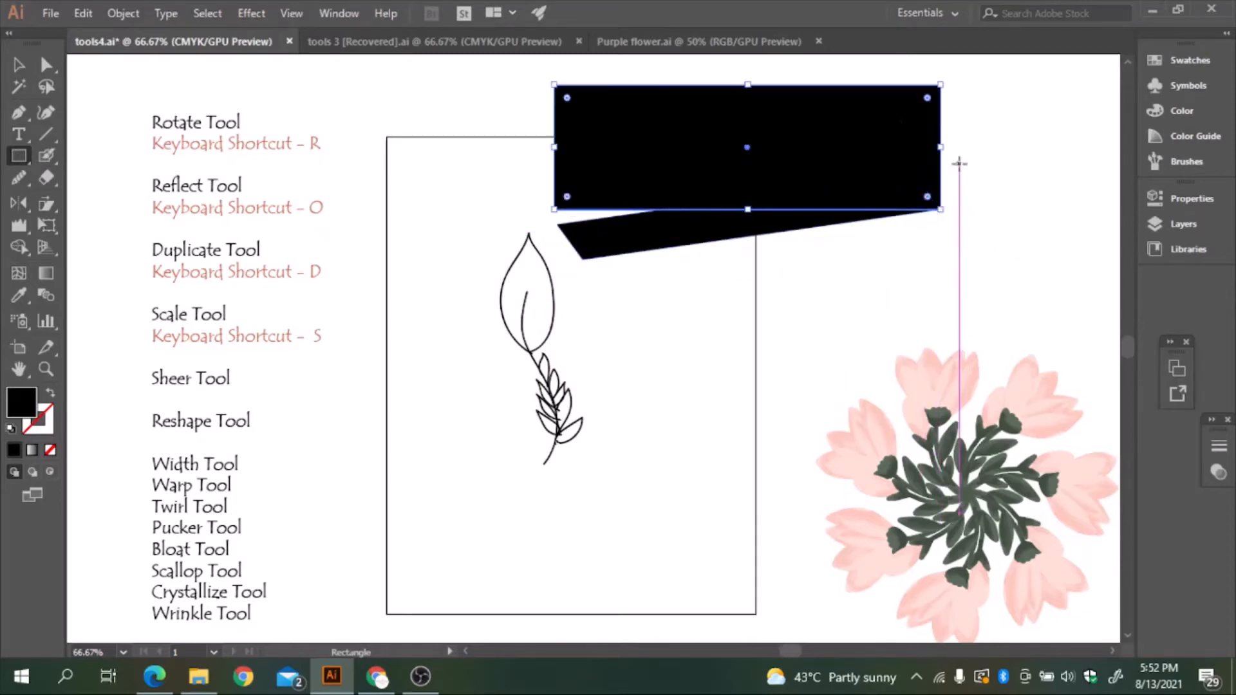
left_click(42, 158)
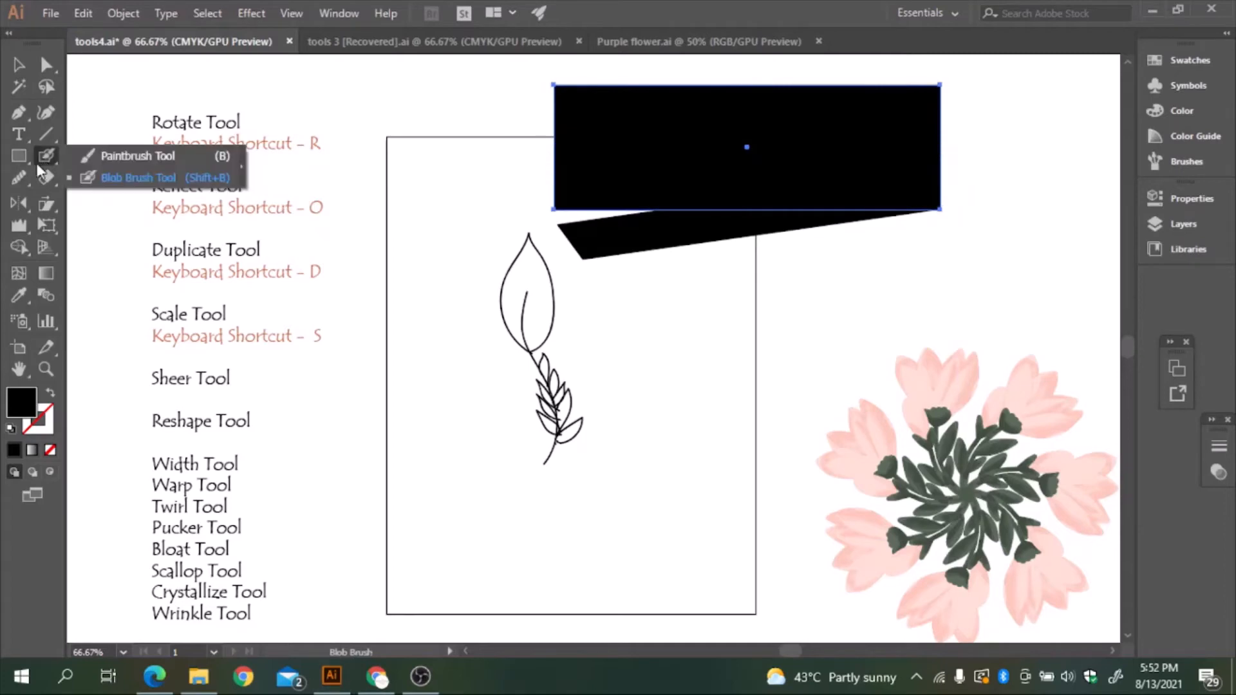
Step: Shear the larger black rectangle into a tilted parallelogram and delete it
left_click(49, 205)
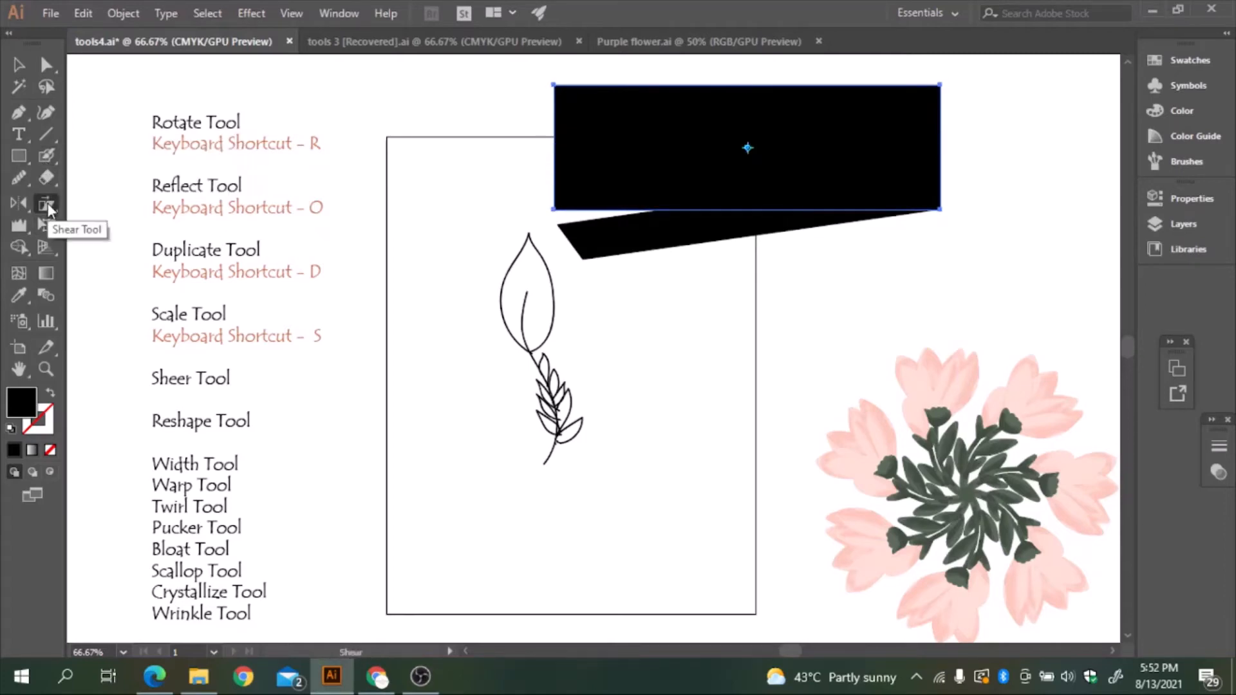
left_click_drag(606, 197, 628, 238)
left_click_drag(921, 159, 937, 186)
mouse_move(738, 166)
left_mouse_down()
mouse_move(729, 193)
mouse_move(722, 182)
mouse_move(787, 172)
mouse_move(740, 187)
left_mouse_up()
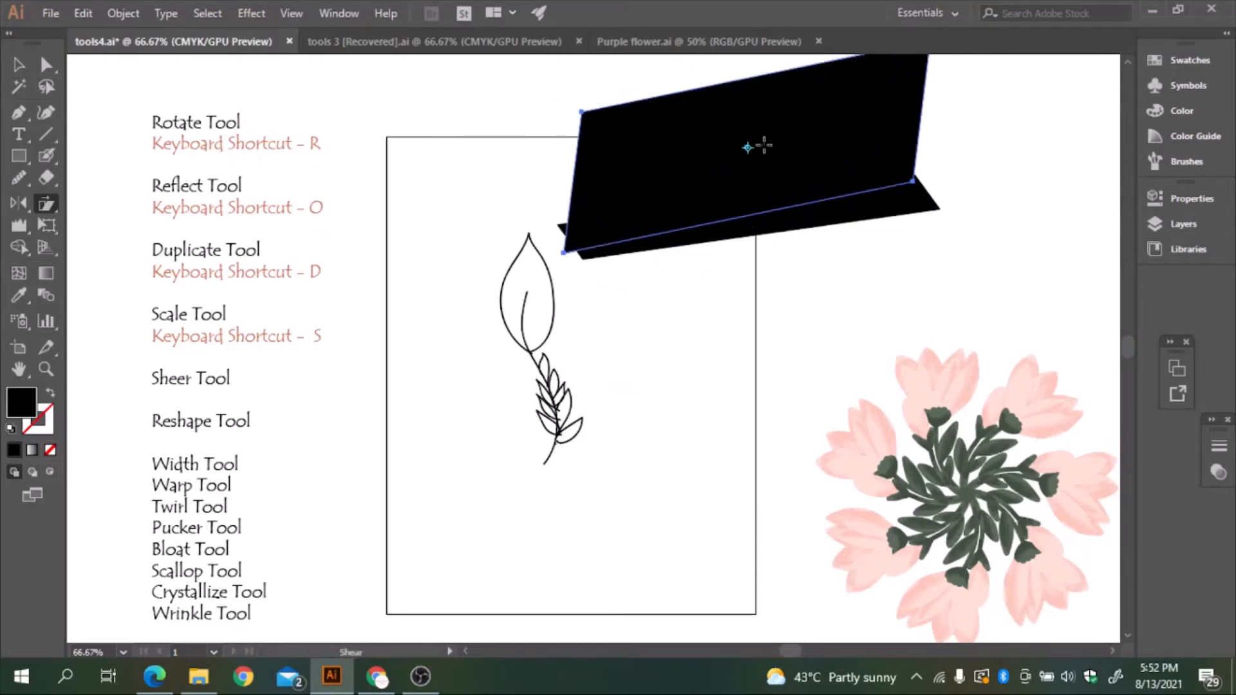
left_click(19, 64)
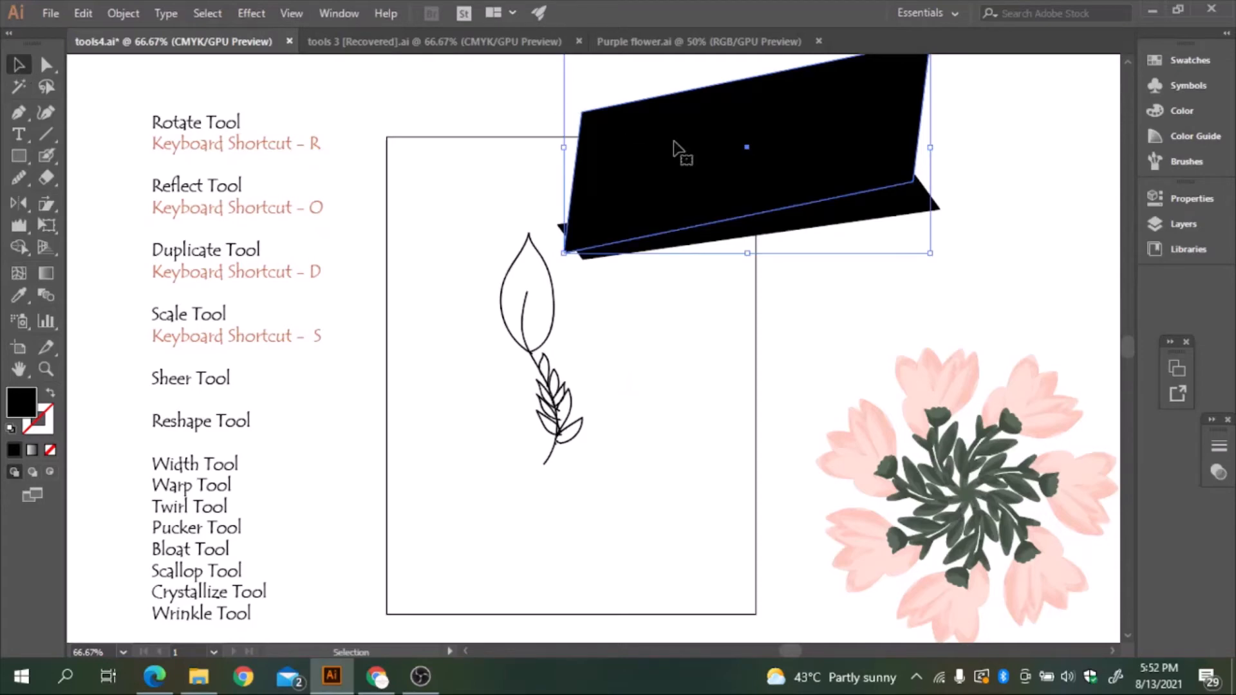
key("Delete")
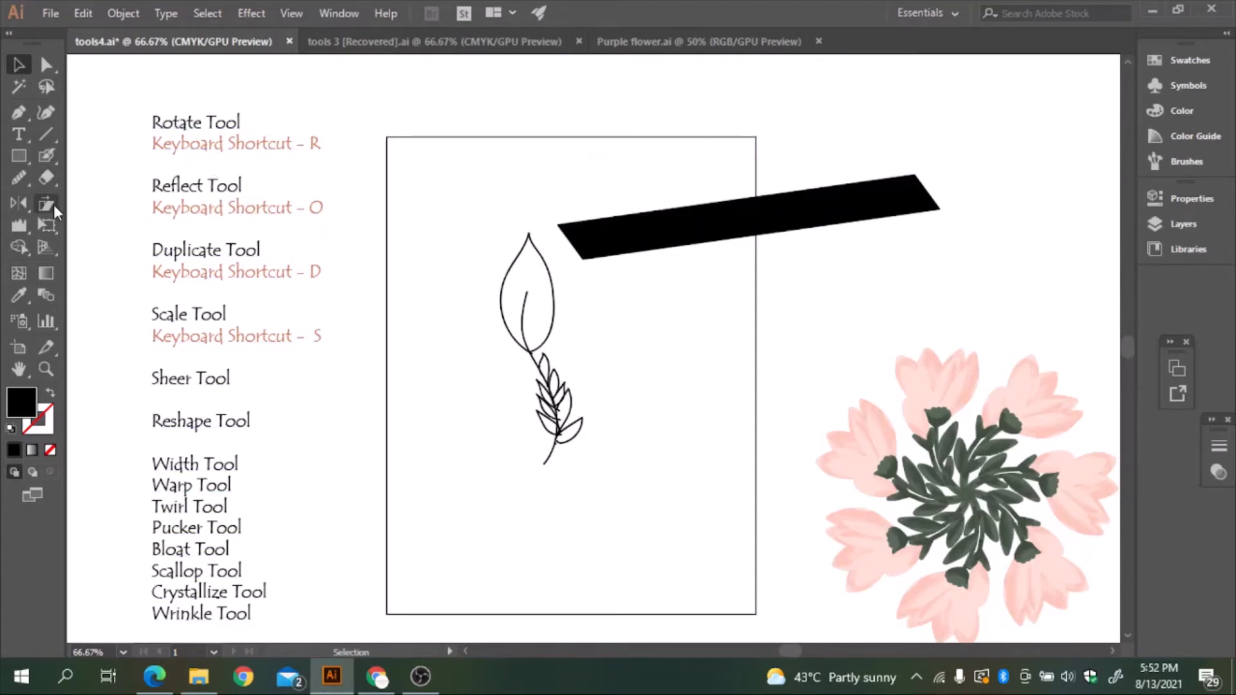
Step: Add a series of anchor points along the right edge of the branch's large leaf with the Reshape tool
left_click_drag(53, 204, 89, 249)
key("ctrl+plus")
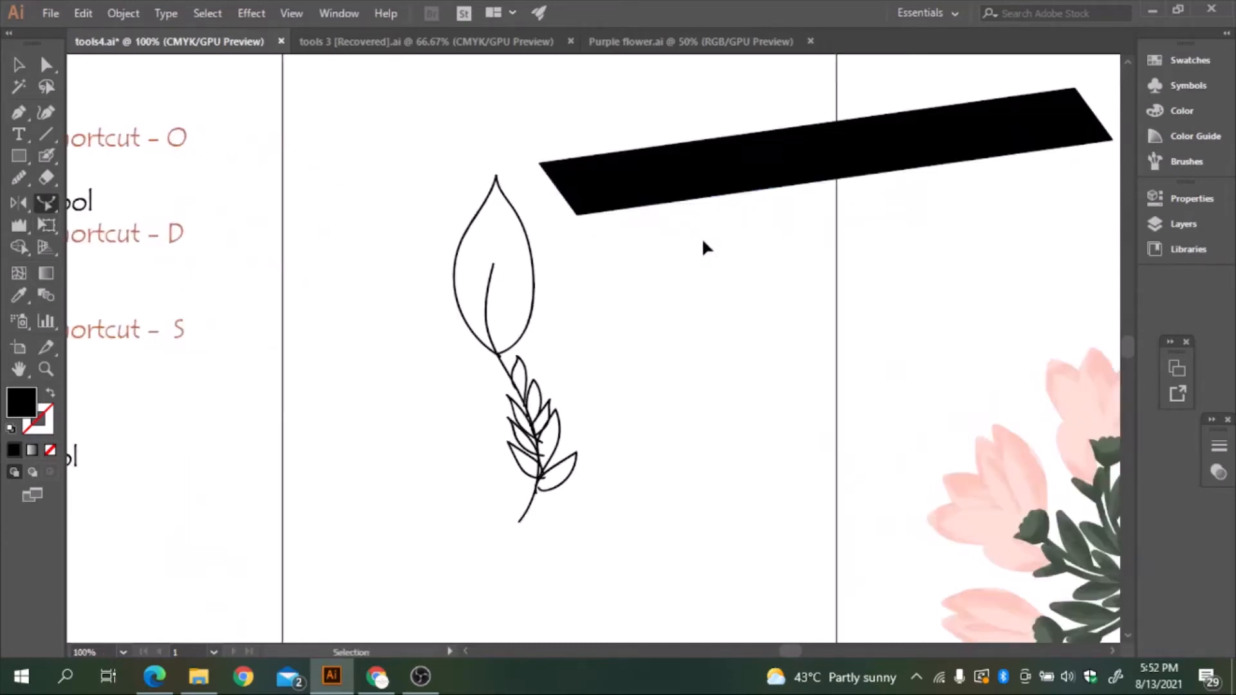
key("ctrl+plus")
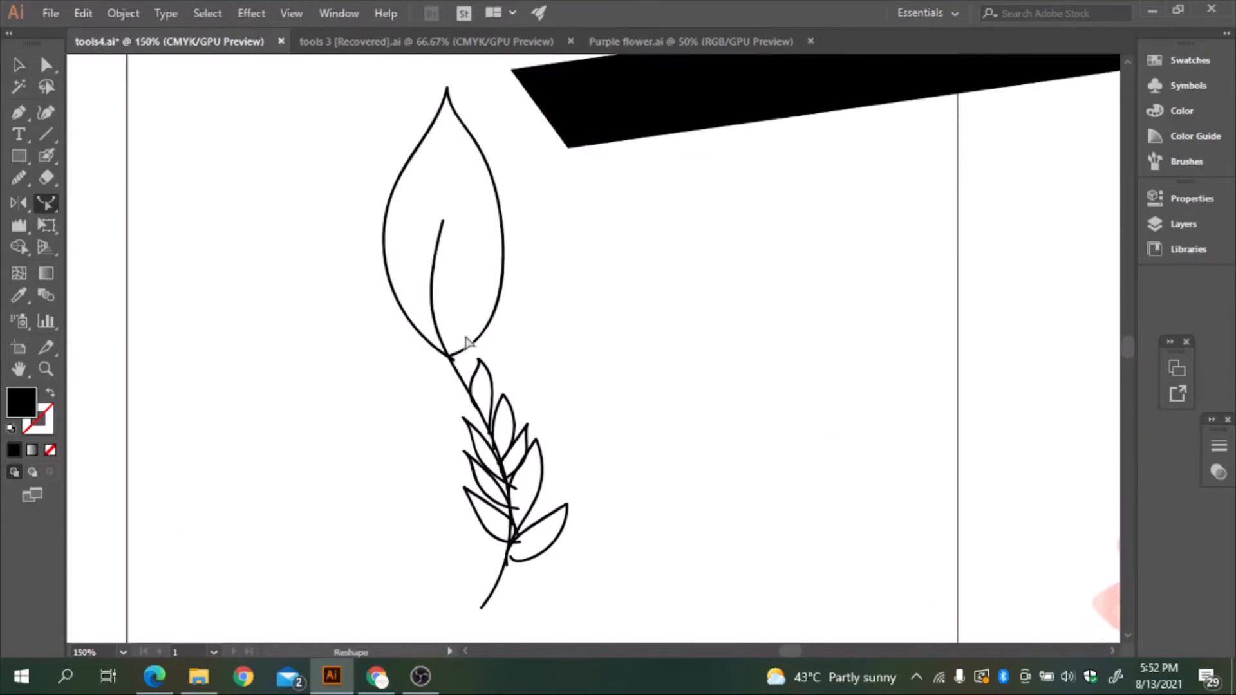
key("v")
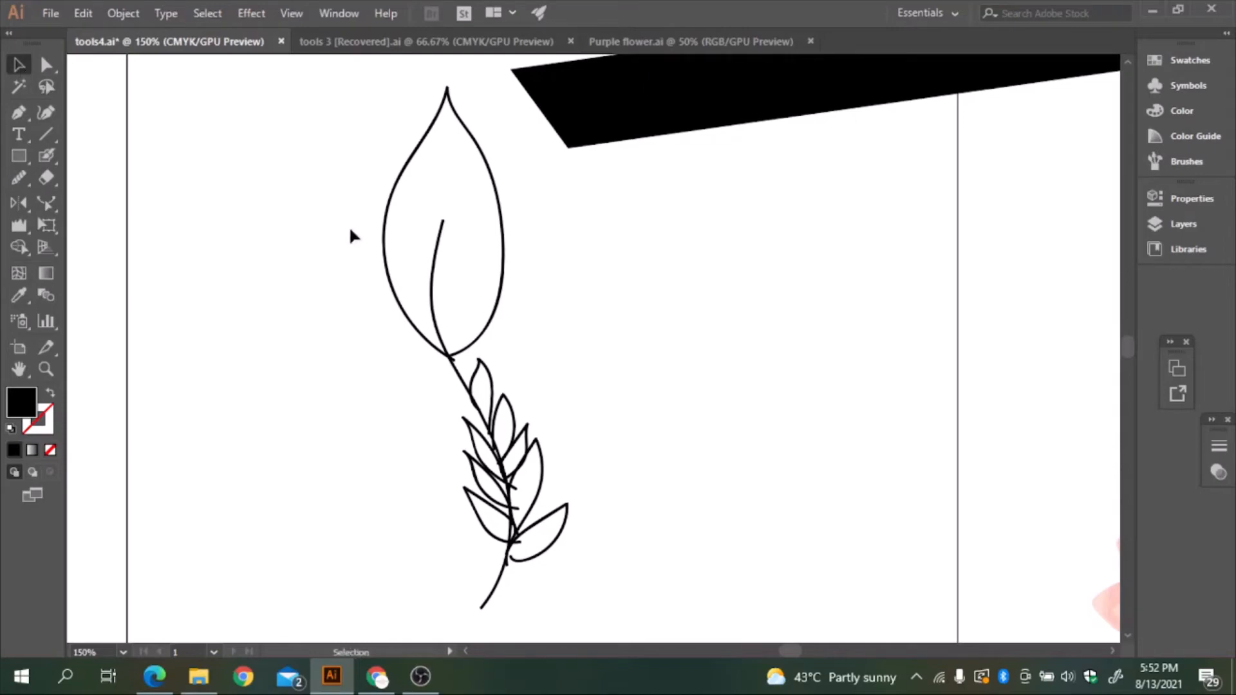
left_click(474, 344)
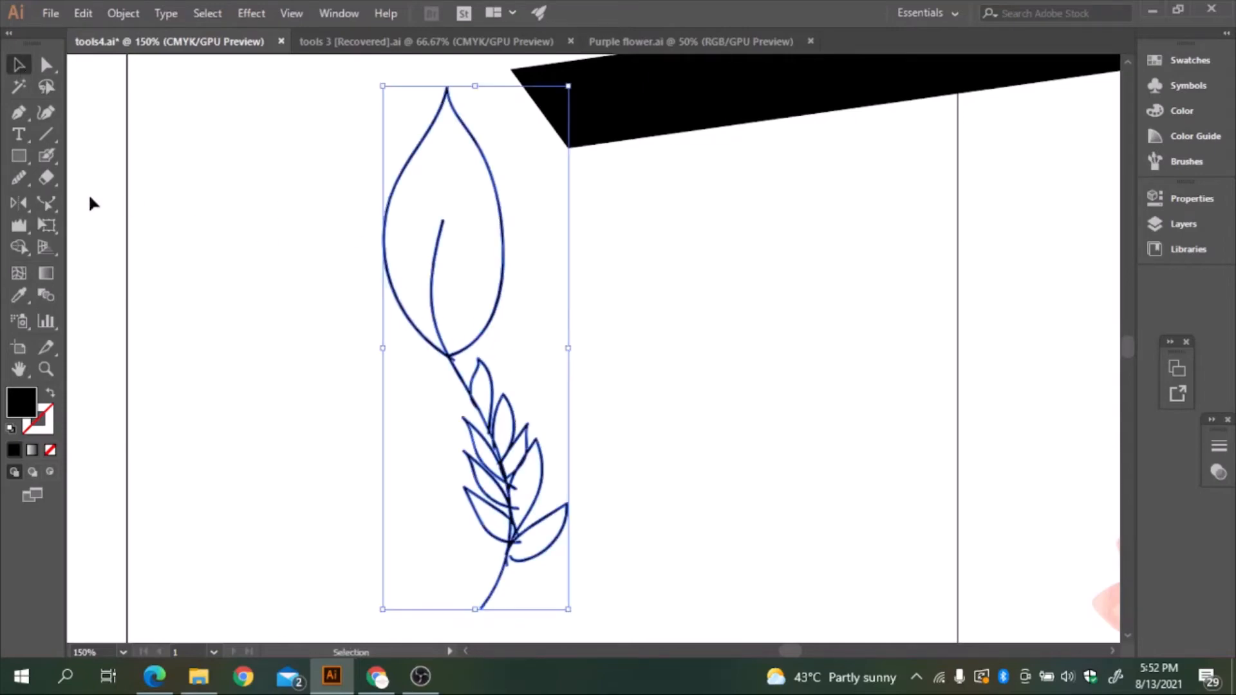
left_click_drag(46, 203, 106, 238)
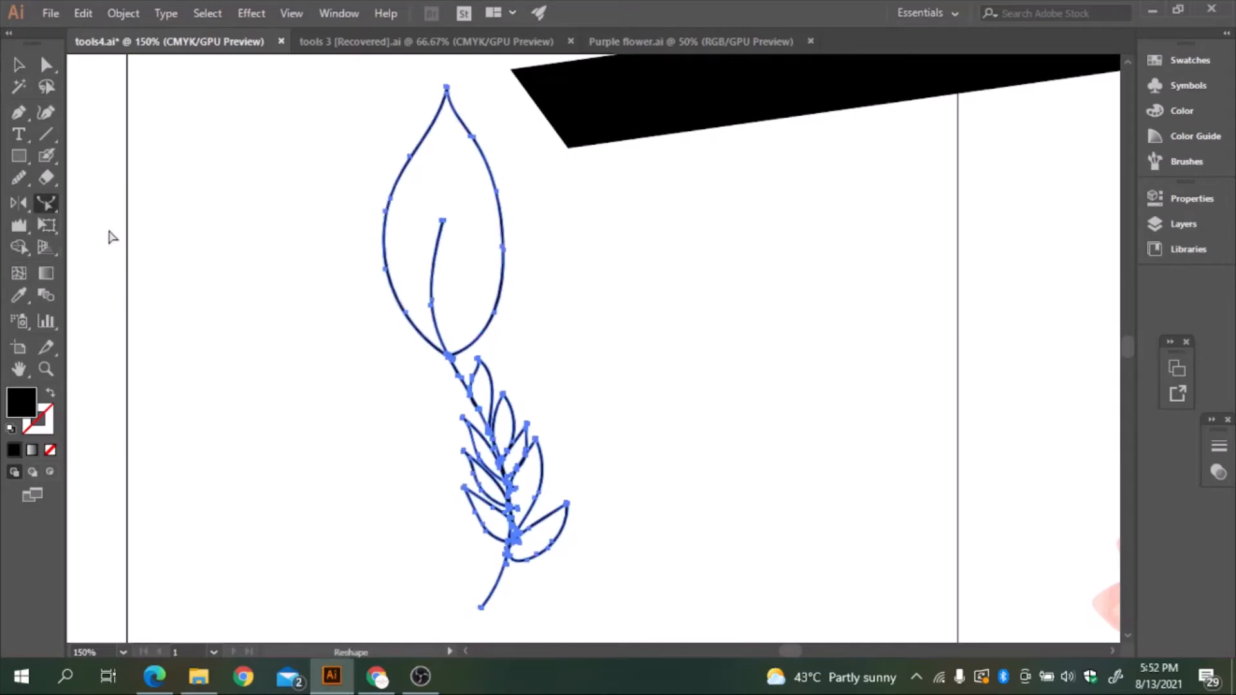
left_click(477, 337)
left_click(497, 296)
left_click(502, 282)
left_click(501, 271)
left_click(502, 255)
left_click(501, 224)
left_click(490, 171)
Step: Activate the Width tool while keeping the branch selected
left_click(25, 230)
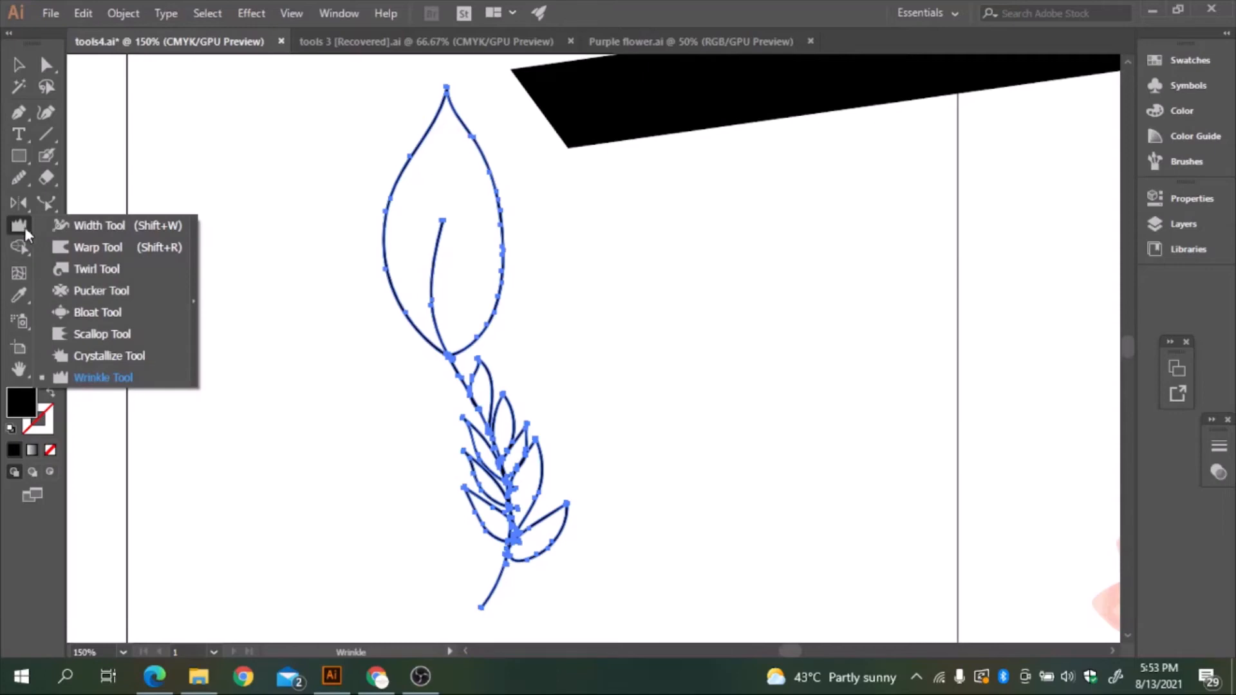
left_click(58, 228)
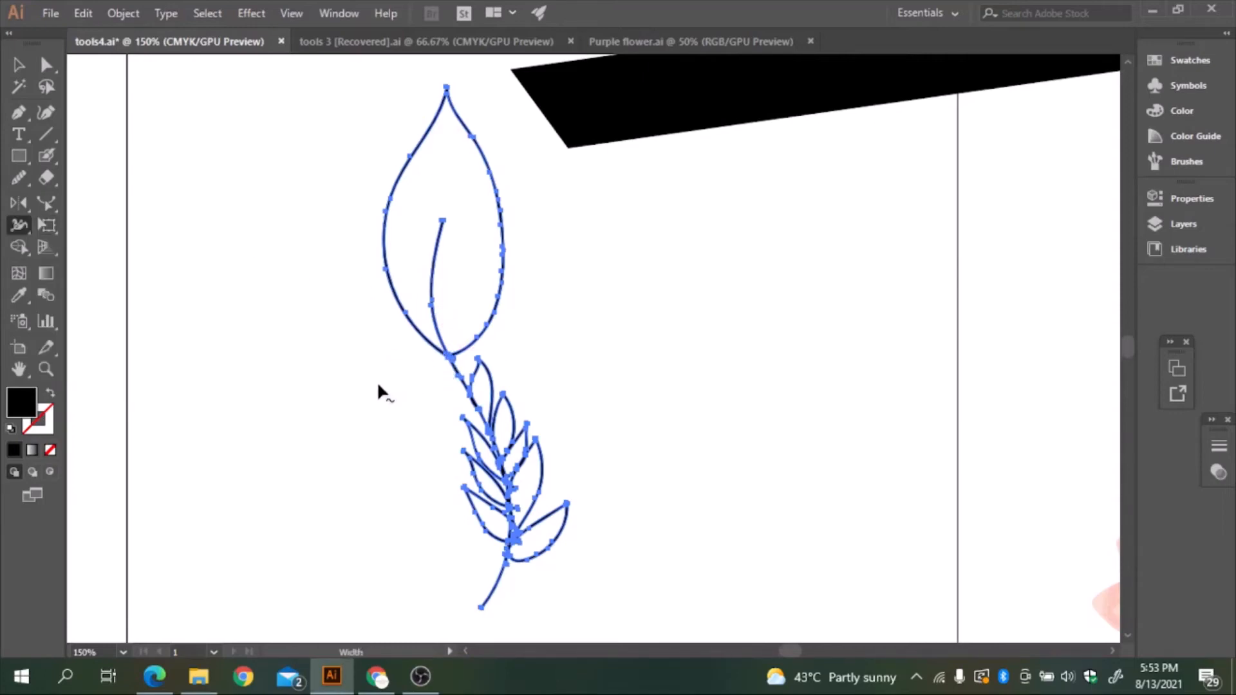
left_click(20, 229)
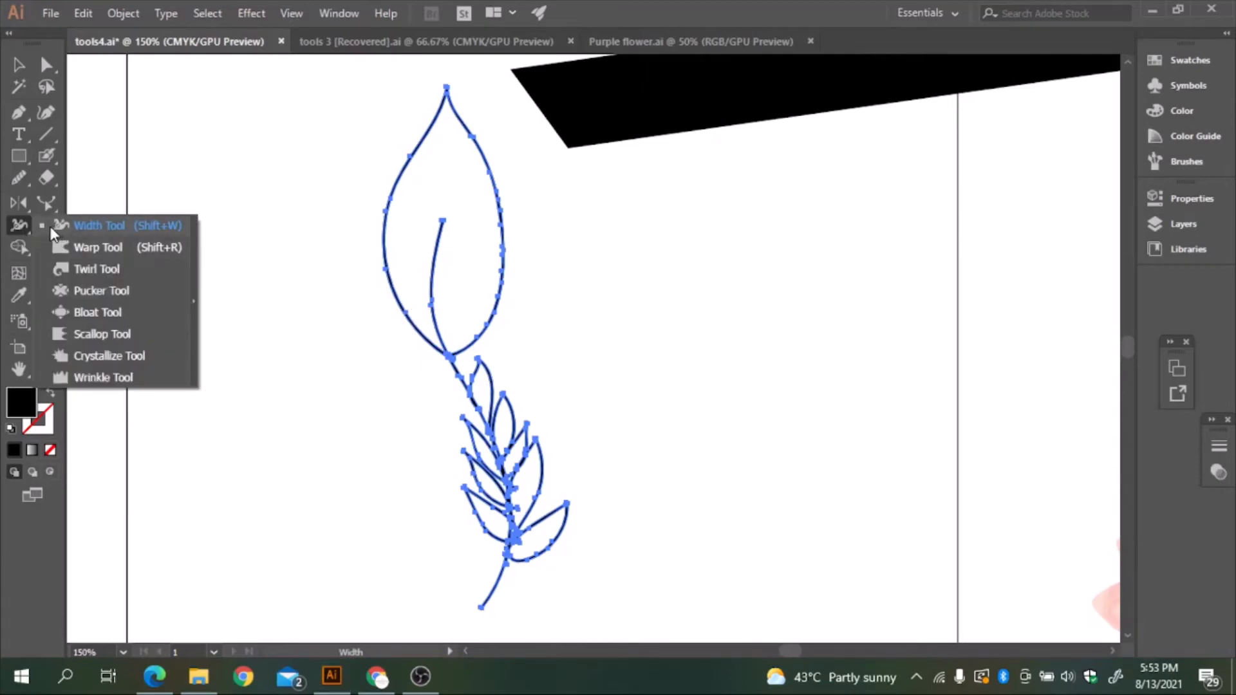
left_click(90, 226)
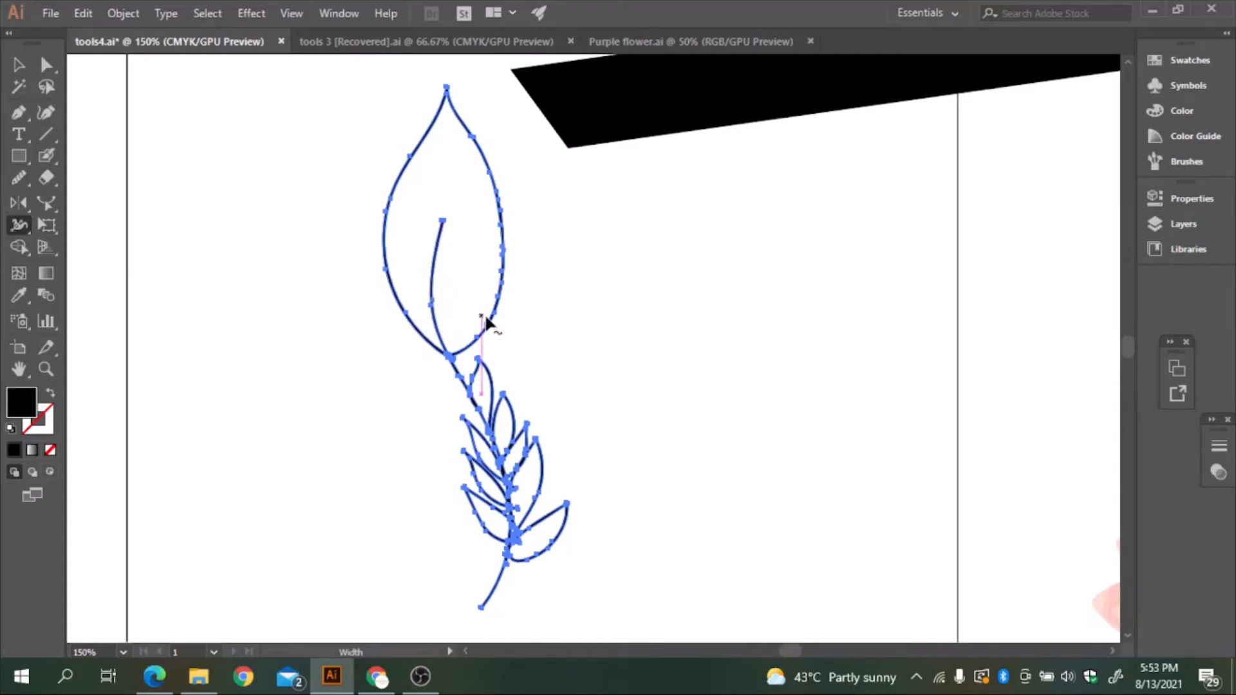
Step: Distort the branch's large leaf and the small leaves below it with several Warp tool strokes
left_click(28, 233)
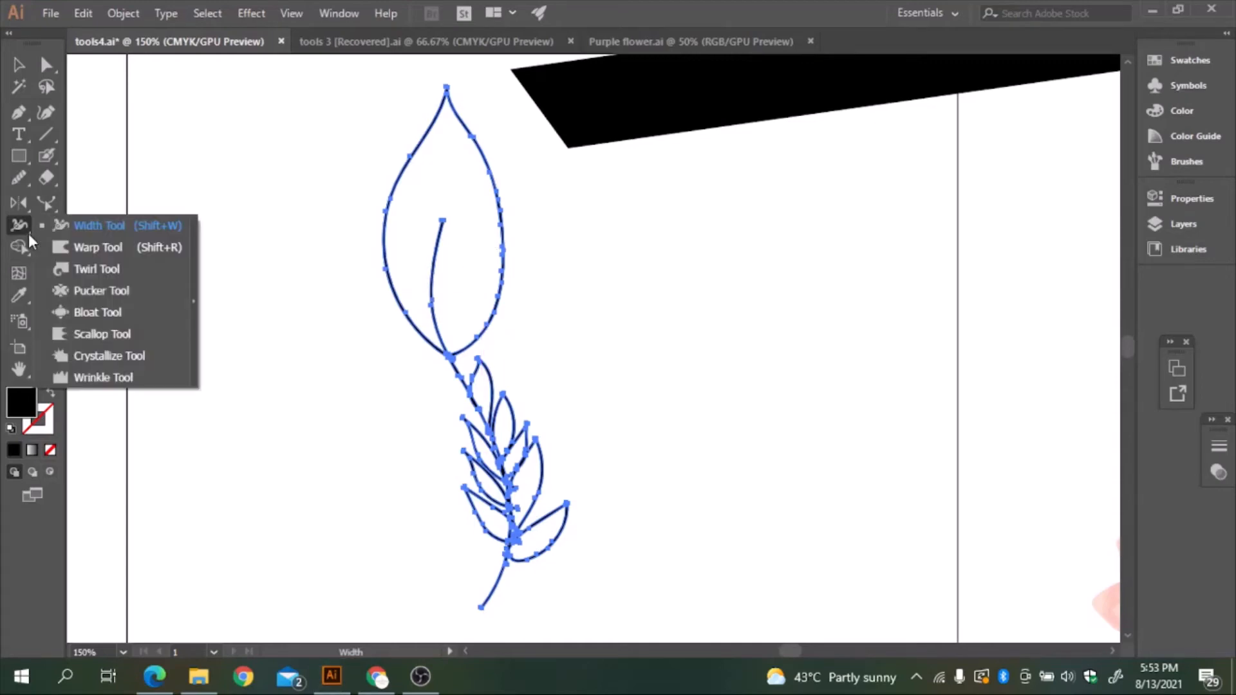
left_click(45, 245)
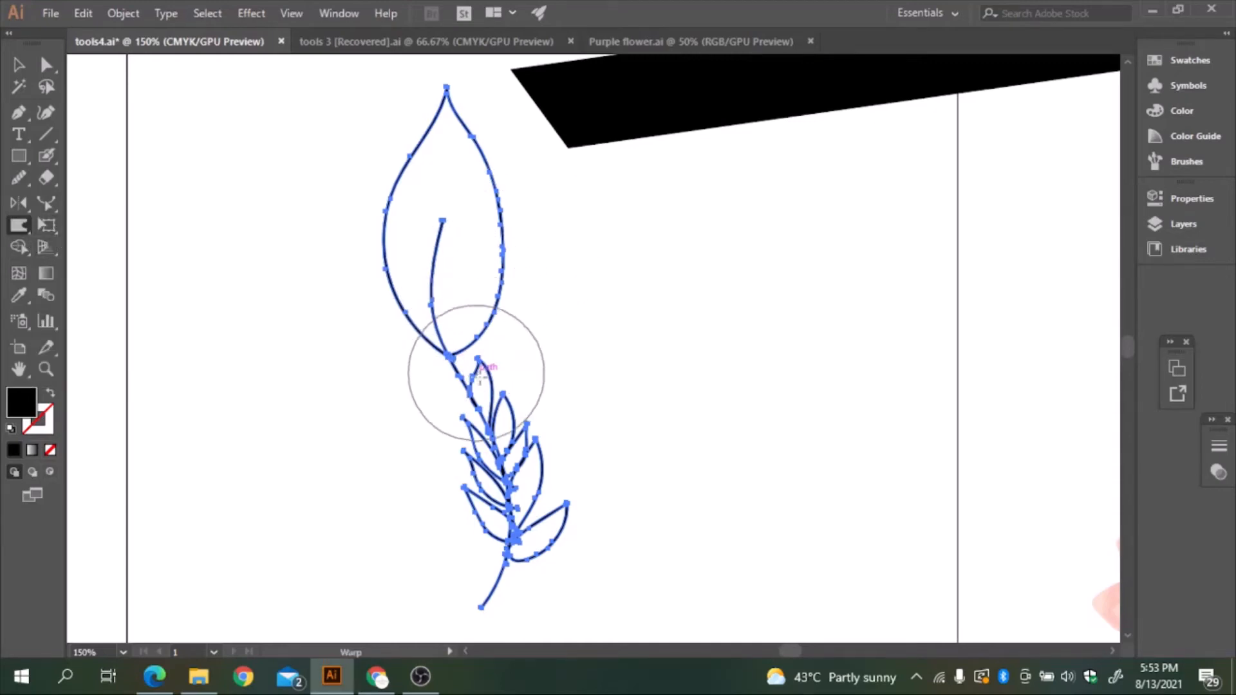
mouse_move(492, 386)
left_mouse_down()
mouse_move(441, 329)
mouse_move(518, 342)
left_mouse_up()
left_click_drag(480, 389, 413, 385)
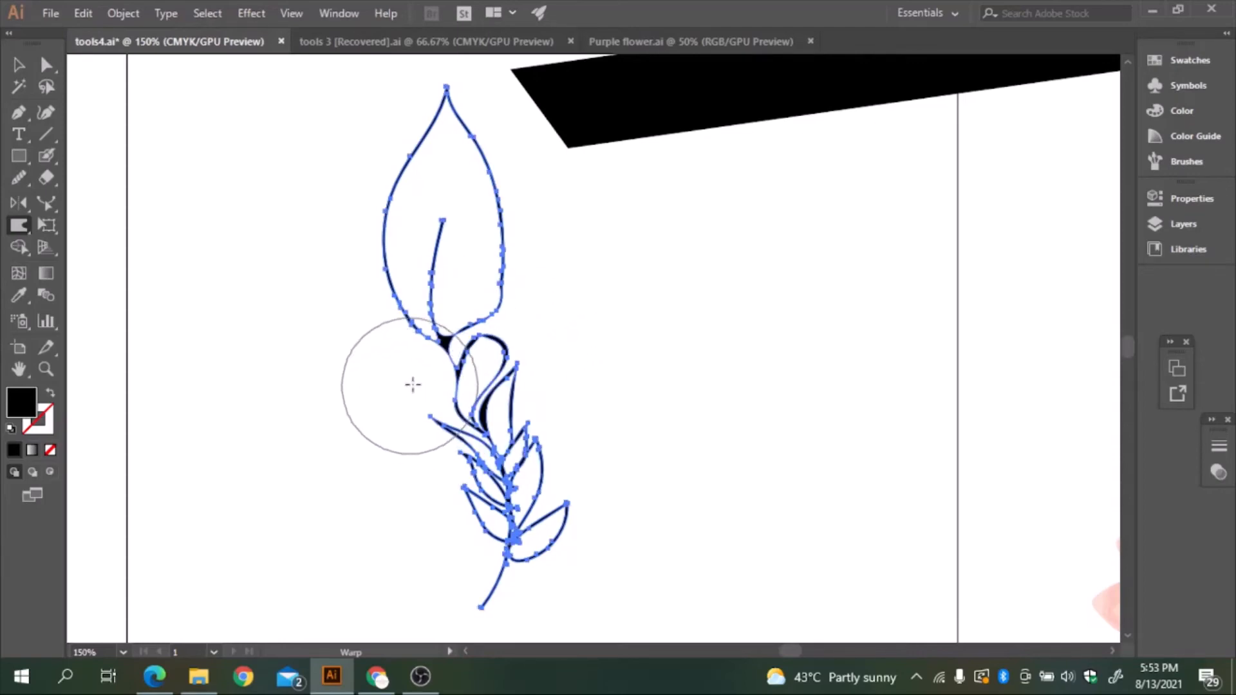
left_click_drag(528, 441, 522, 443)
mouse_move(485, 490)
left_mouse_down()
mouse_move(450, 497)
mouse_move(409, 412)
mouse_move(428, 309)
mouse_move(508, 331)
mouse_move(481, 229)
mouse_move(516, 157)
mouse_move(412, 276)
mouse_move(397, 215)
mouse_move(420, 138)
mouse_move(491, 63)
mouse_move(400, 180)
mouse_move(320, 89)
mouse_move(547, 284)
mouse_move(555, 220)
mouse_move(338, 259)
mouse_move(483, 331)
mouse_move(551, 455)
mouse_move(543, 511)
mouse_move(537, 486)
mouse_move(474, 544)
mouse_move(433, 464)
mouse_move(362, 455)
mouse_move(440, 400)
mouse_move(456, 356)
mouse_move(367, 358)
mouse_move(556, 249)
left_mouse_up()
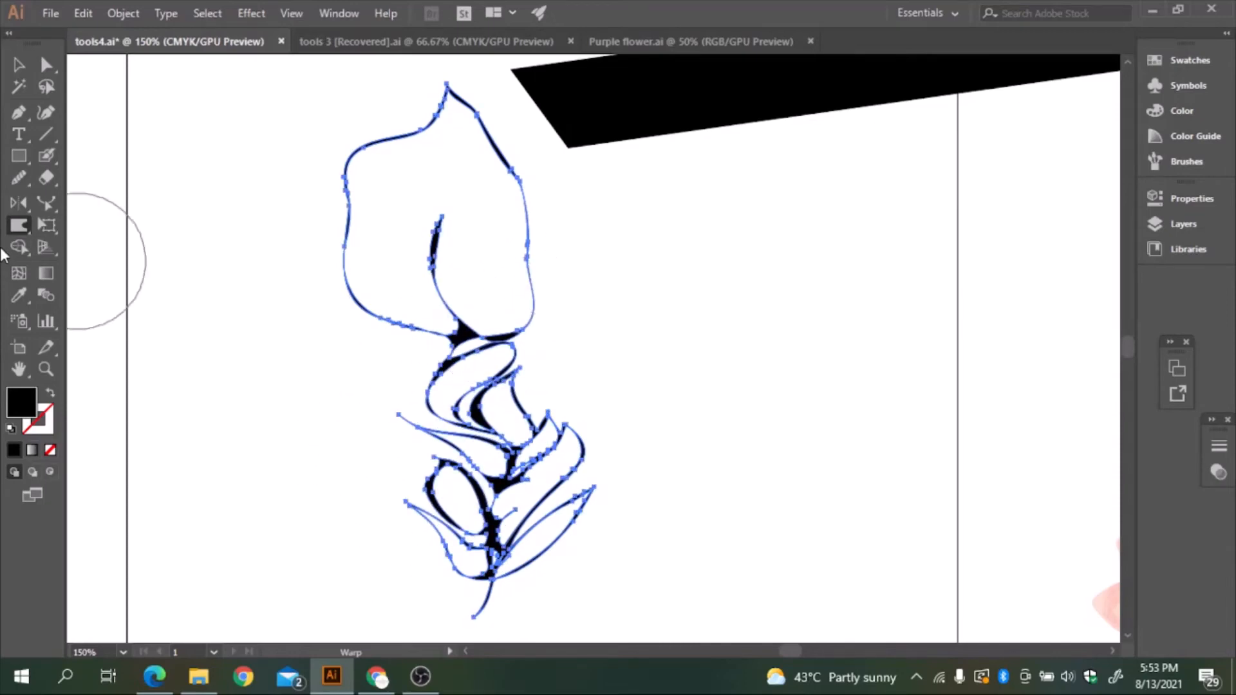
Step: Twirl the tip and the left edge of the large leaf into spirals and deselect the artwork
left_click(25, 225)
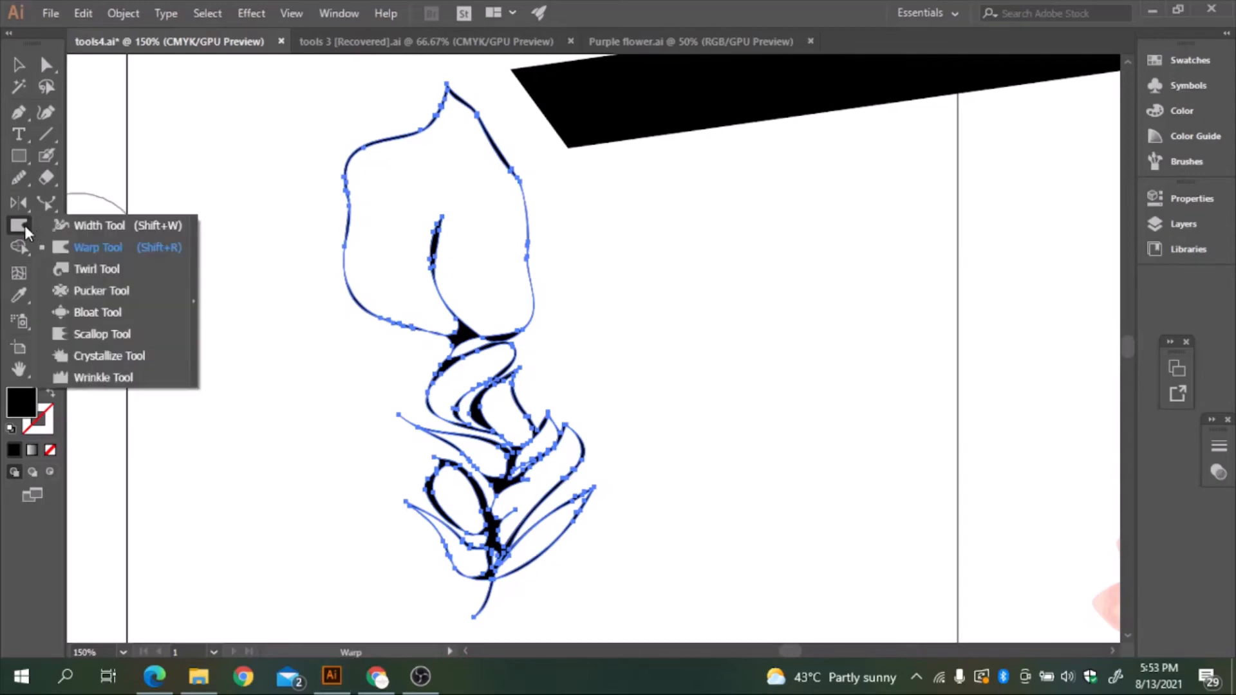
left_click(67, 265)
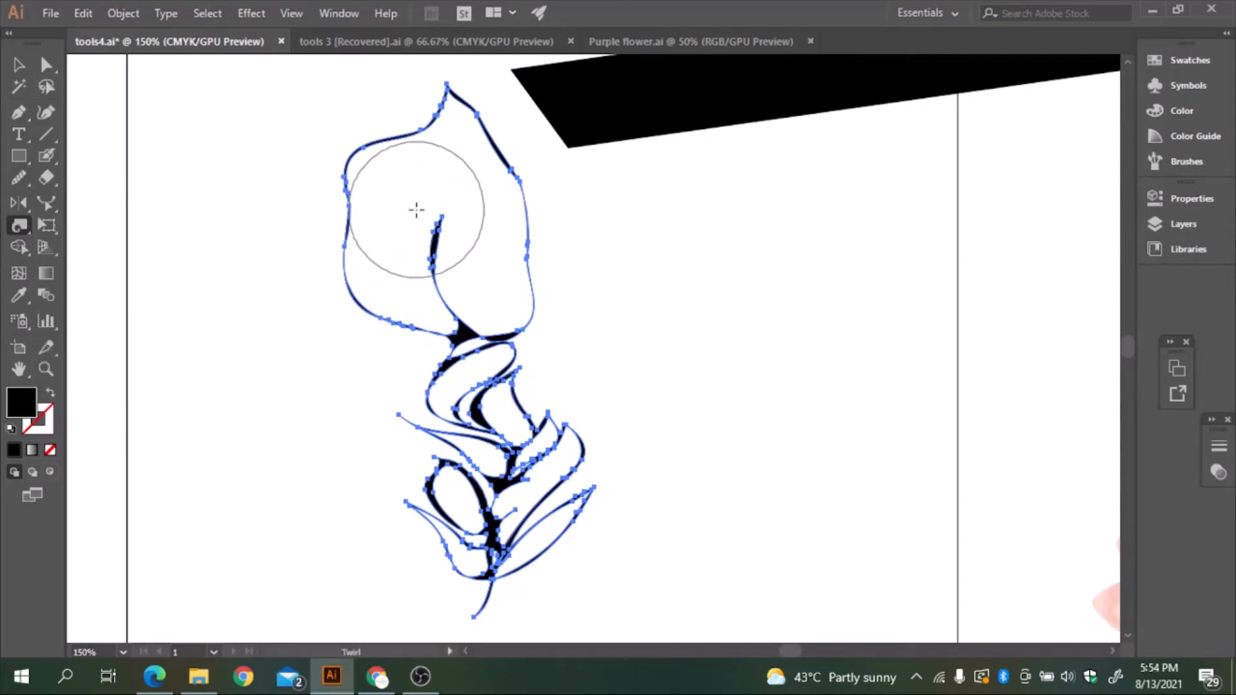
left_click_drag(471, 158, 468, 152)
left_click_drag(335, 273, 354, 256)
left_click(20, 65)
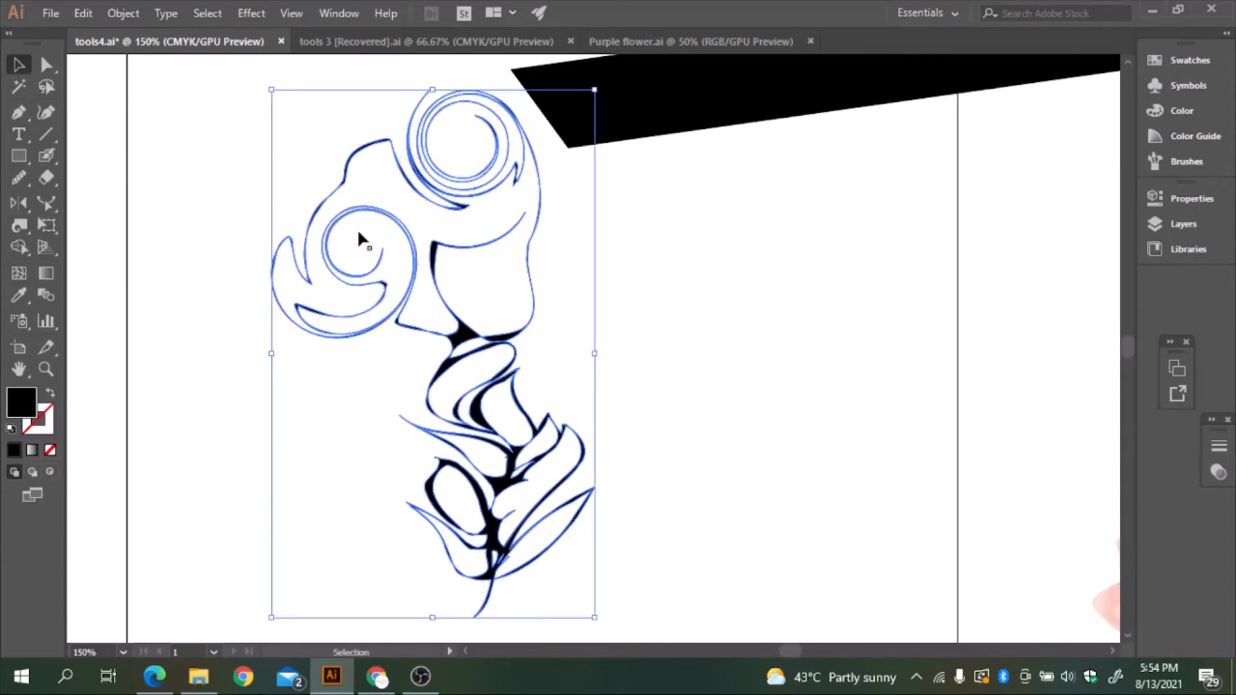
left_click(153, 122)
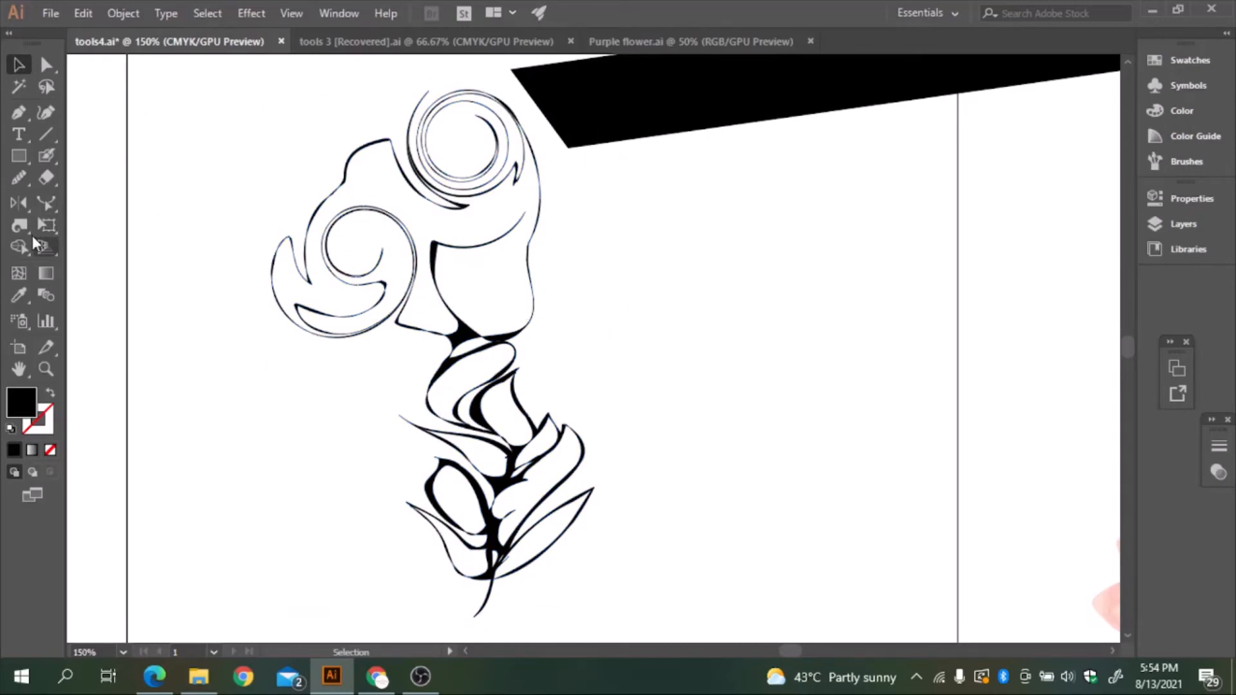
Step: Pull the right side of the distorted large leaf outward into several long spikes with the Pucker tool
left_click_drag(24, 226, 102, 287)
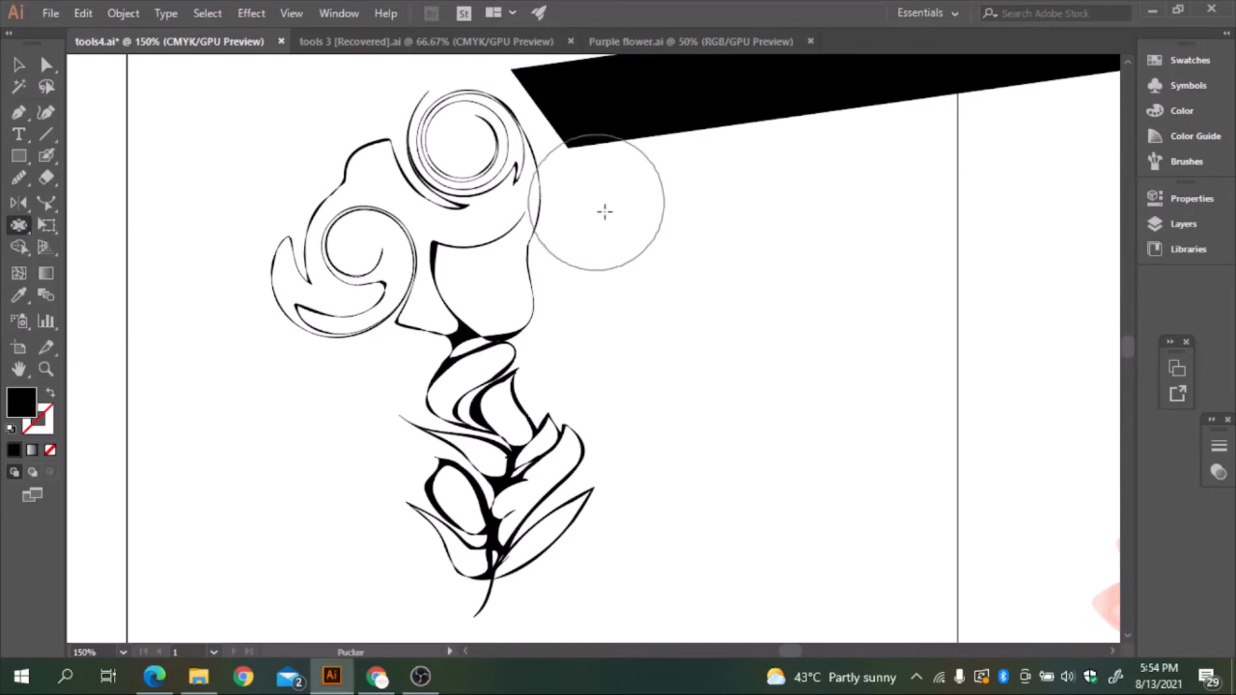
mouse_move(566, 277)
left_mouse_down()
mouse_move(524, 282)
mouse_move(588, 241)
mouse_move(552, 289)
mouse_move(680, 351)
left_mouse_up()
left_click_drag(566, 290, 671, 214)
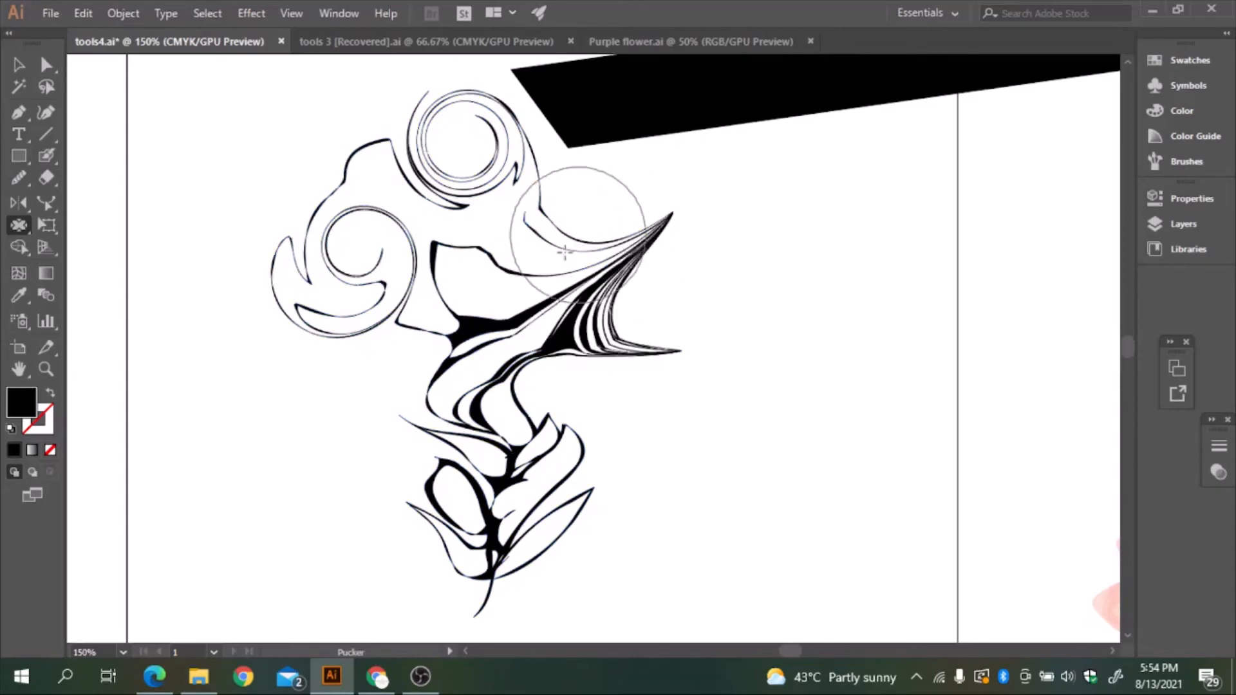
left_click_drag(552, 267, 587, 175)
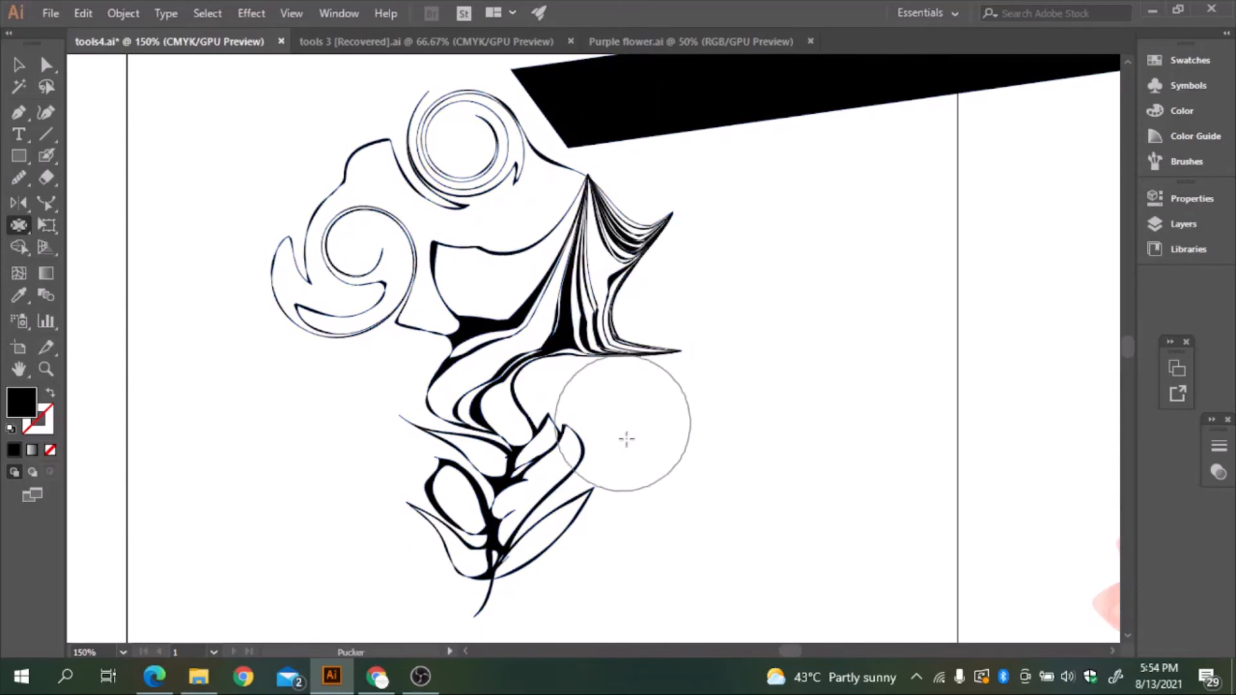
mouse_move(621, 318)
left_mouse_down()
mouse_move(593, 322)
mouse_move(719, 469)
mouse_move(791, 461)
left_mouse_up()
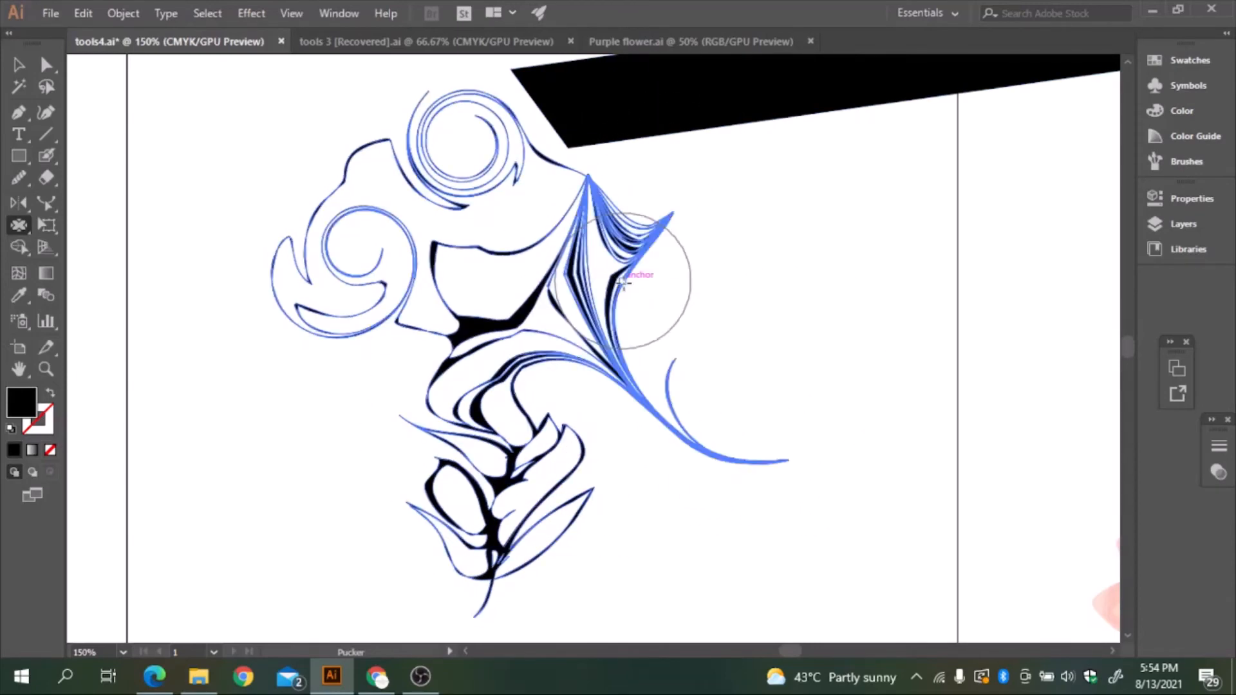
mouse_move(628, 283)
left_mouse_down()
mouse_move(734, 324)
mouse_move(647, 270)
mouse_move(663, 57)
mouse_move(620, 69)
left_mouse_up()
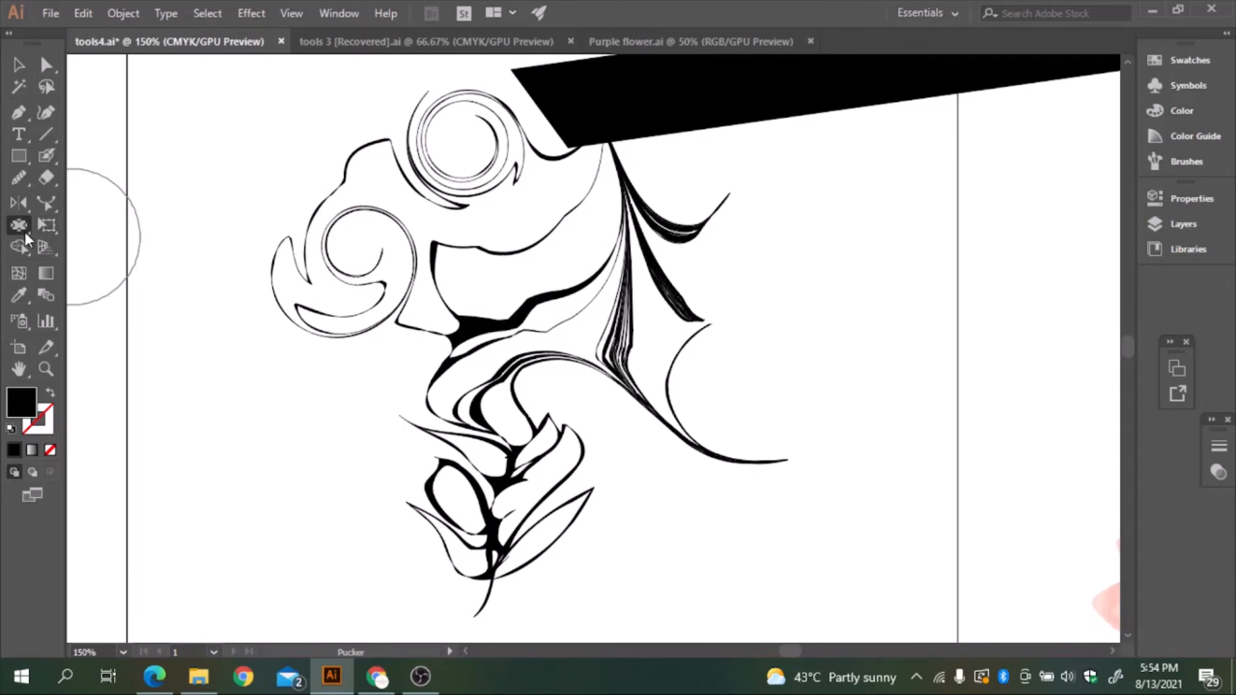
Step: Delete the slanted black bar and move the distorted branch to the artboard's upper-right corner
left_click_drag(18, 229, 85, 313)
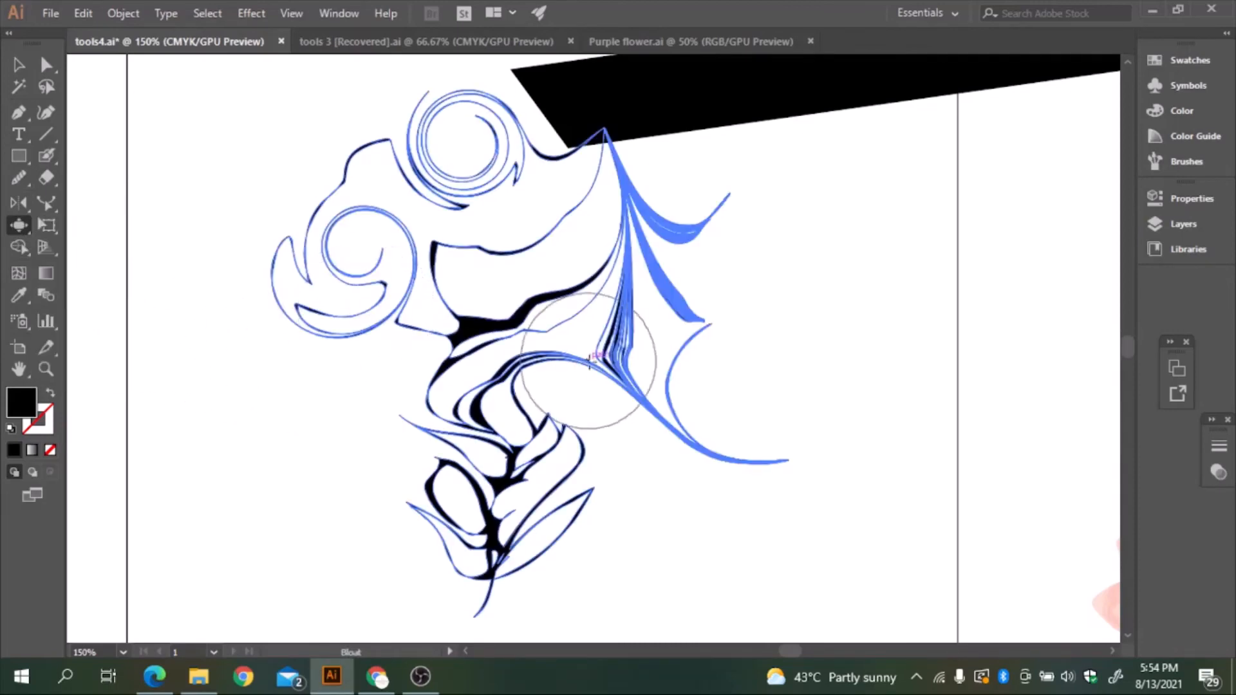
key("ctrl+equal")
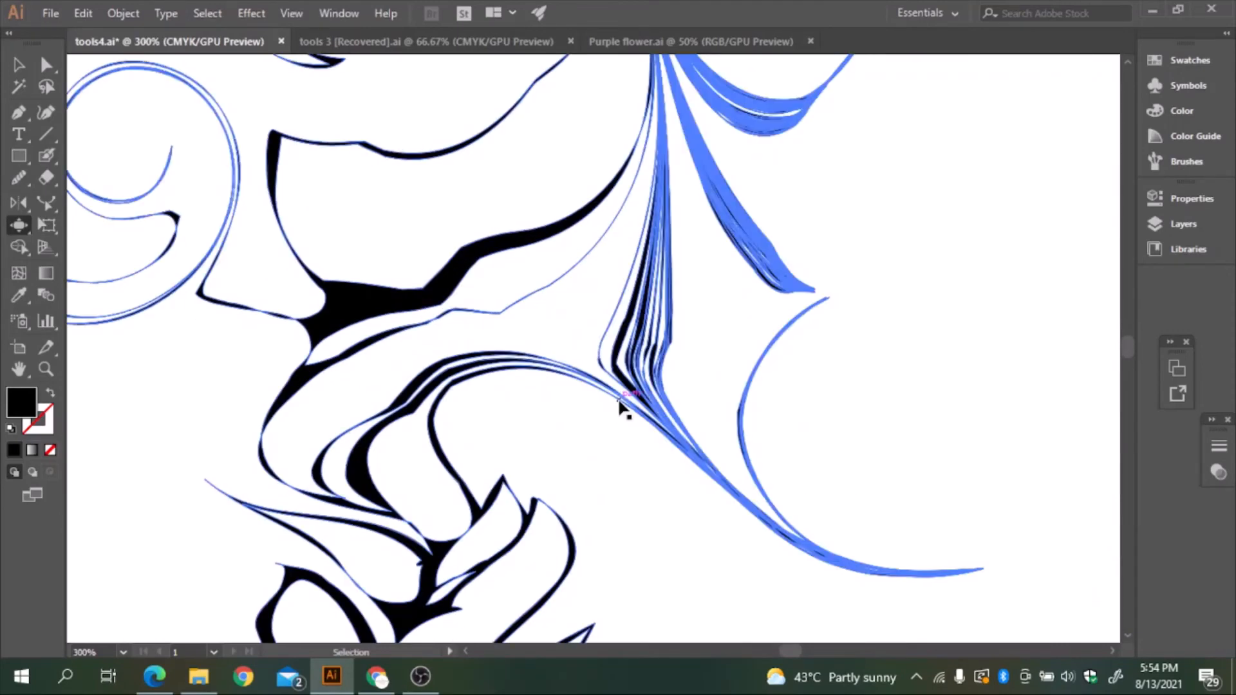
key("ctrl+minus")
key("ctrl+minus")
key("ctrl+minus")
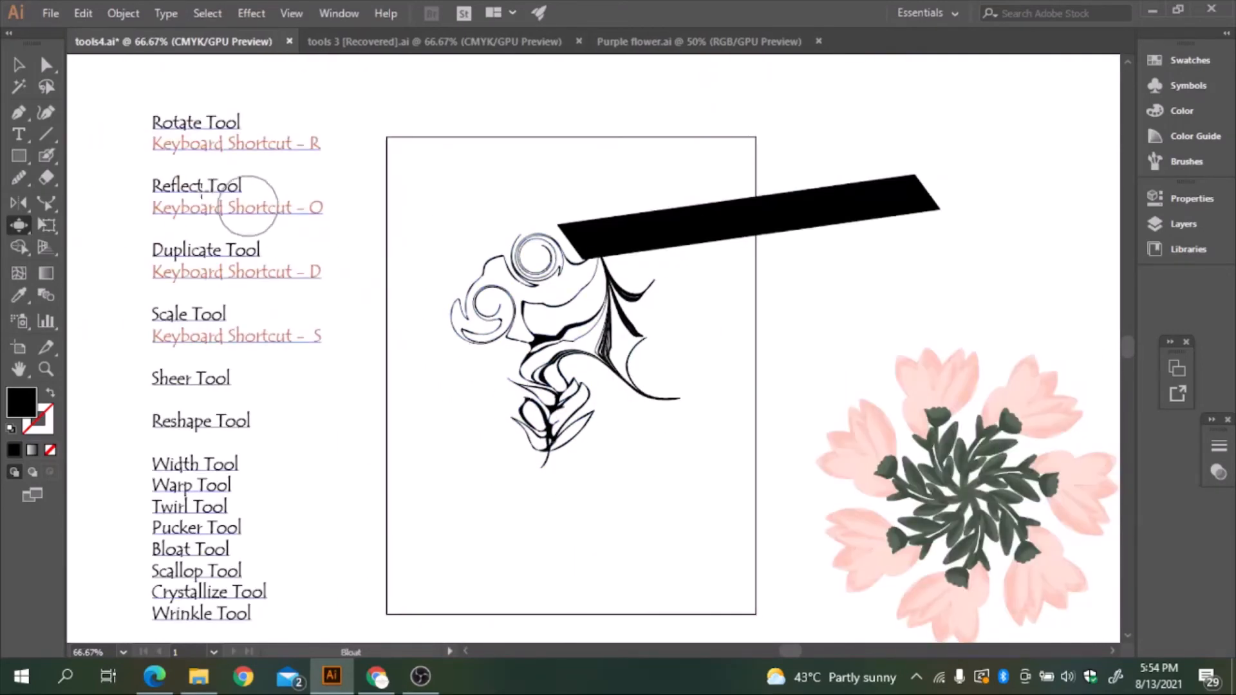
left_click(631, 243)
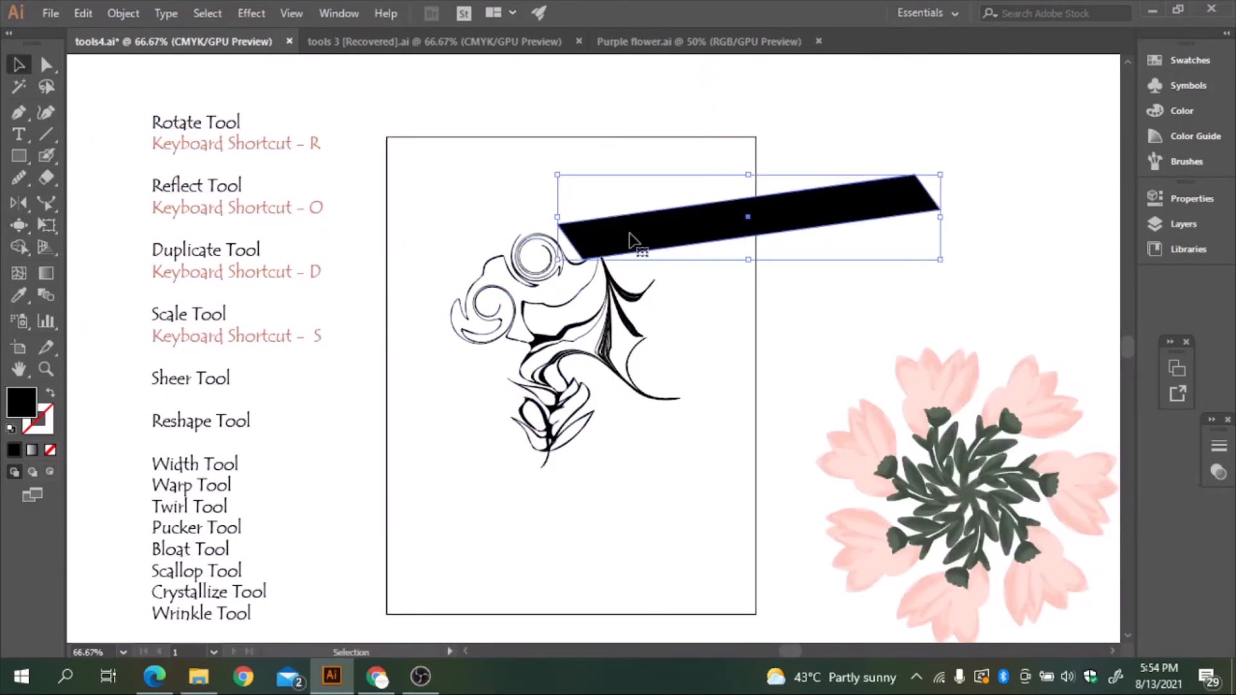
key("Delete")
left_click_drag(544, 345, 747, 188)
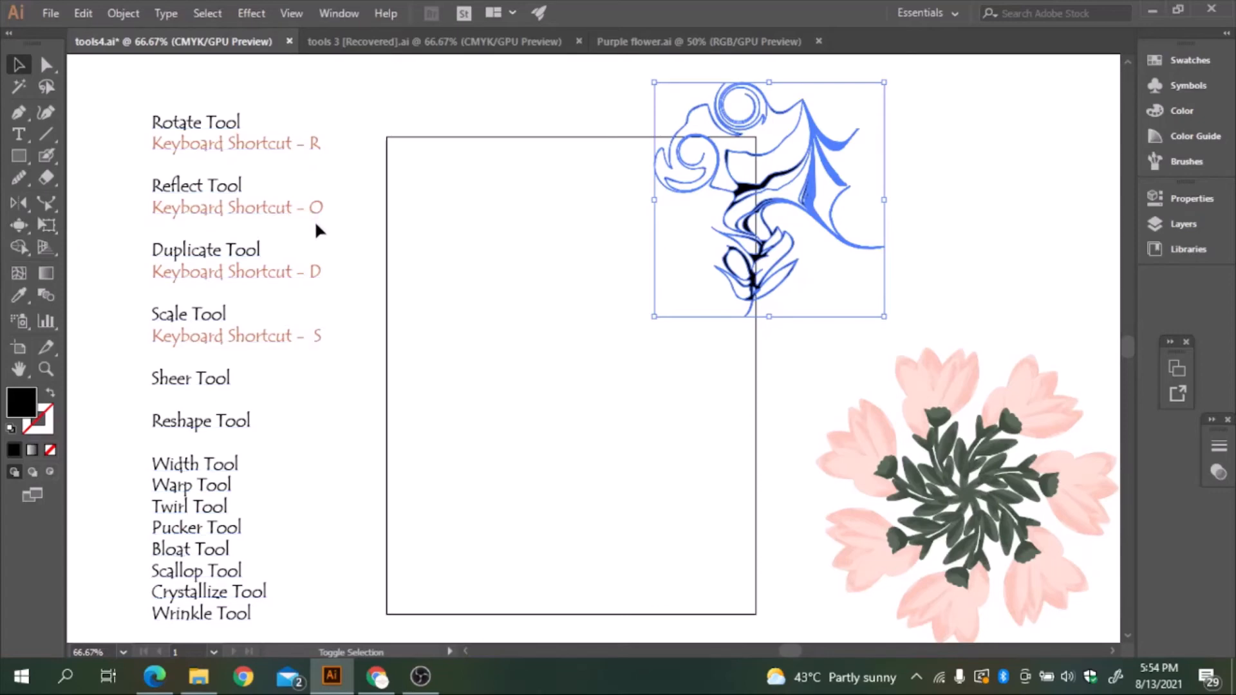
Step: Draw a round outline with two lobes on each side, an arch beneath it and a looped curl inside the arch using the Blob Brush
key("shift+b")
left_click_drag(545, 367, 644, 514)
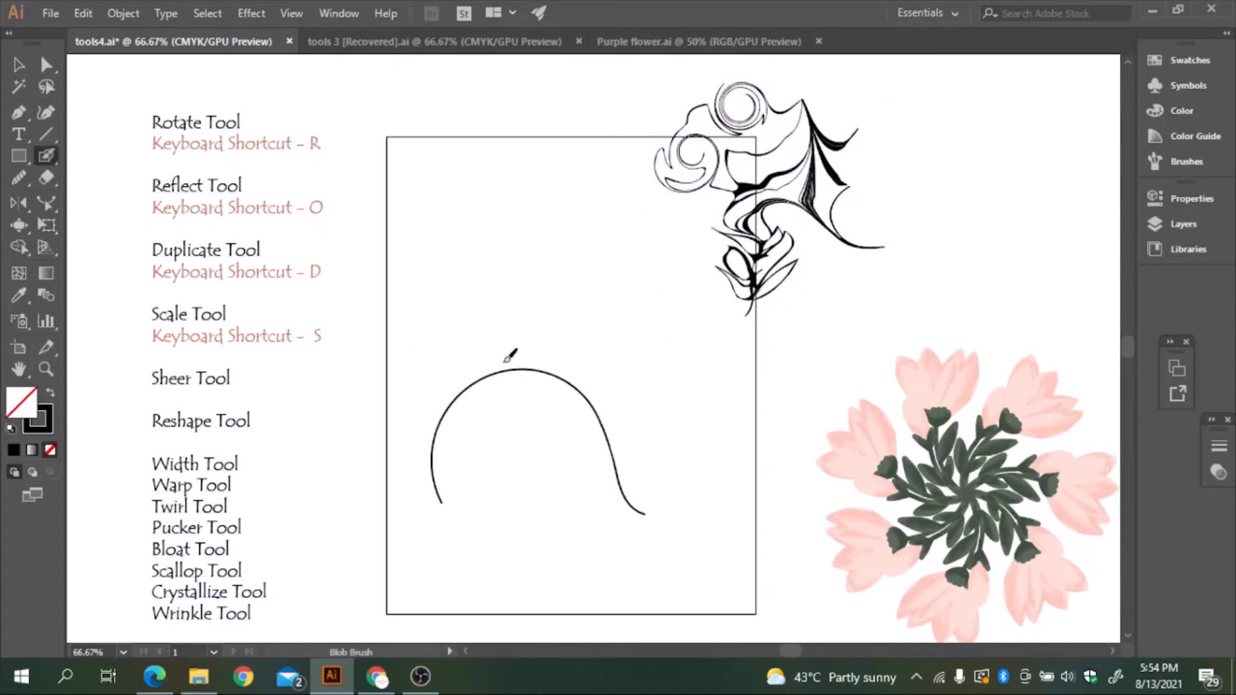
mouse_move(567, 380)
left_mouse_down()
mouse_move(650, 251)
mouse_move(618, 304)
mouse_move(620, 382)
mouse_move(555, 355)
left_mouse_up()
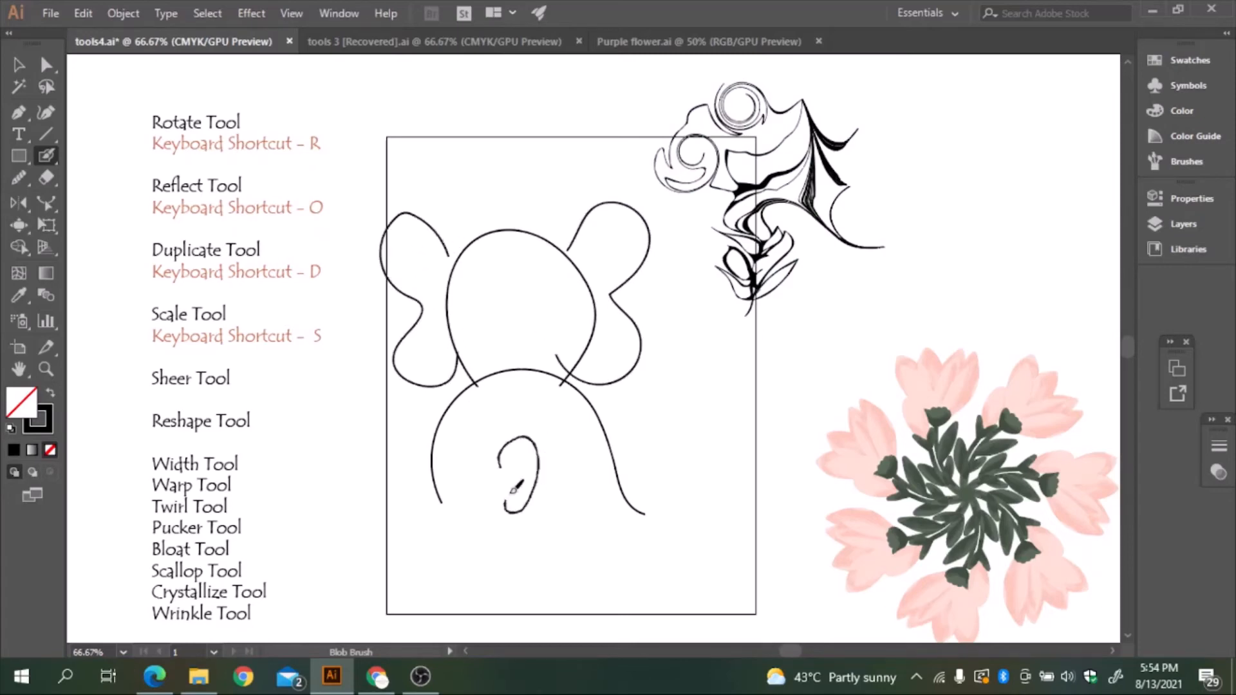
left_click_drag(514, 487, 528, 571)
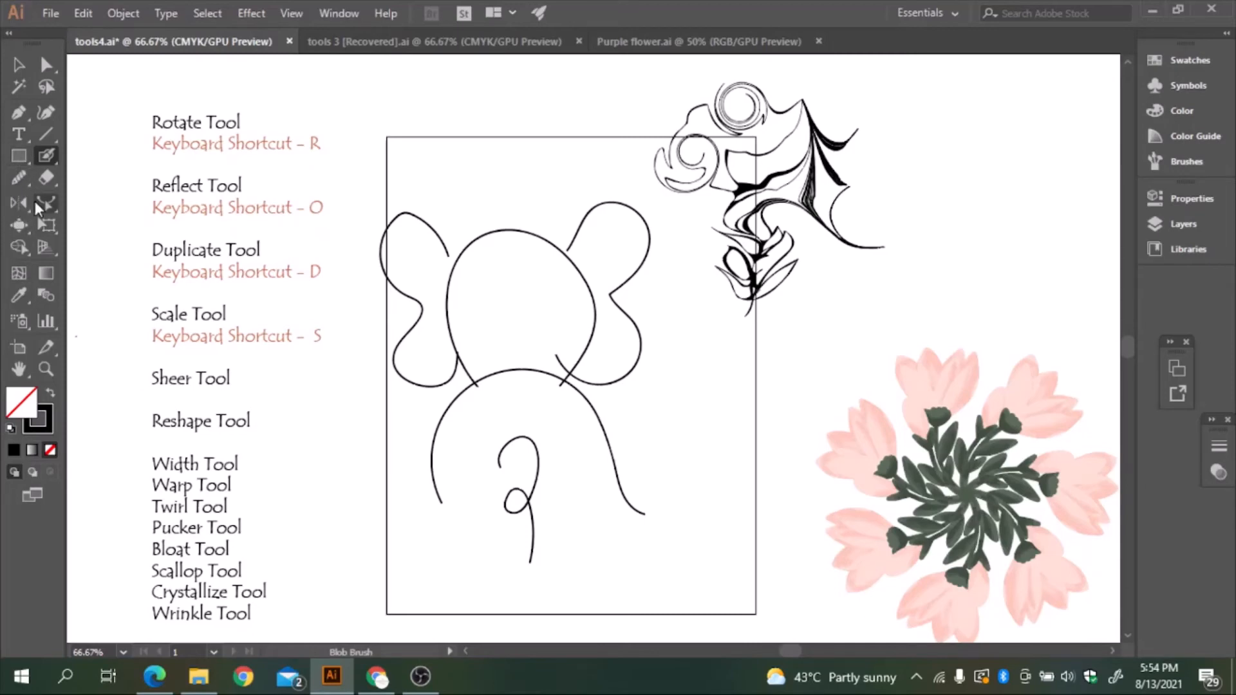
Step: Bloat the notches between the upper and lower lobes on both sides of the round outline
left_click_drag(25, 224, 98, 308)
mouse_move(617, 273)
left_mouse_down()
mouse_move(666, 263)
mouse_move(626, 298)
left_mouse_up()
left_click_drag(405, 320, 401, 308)
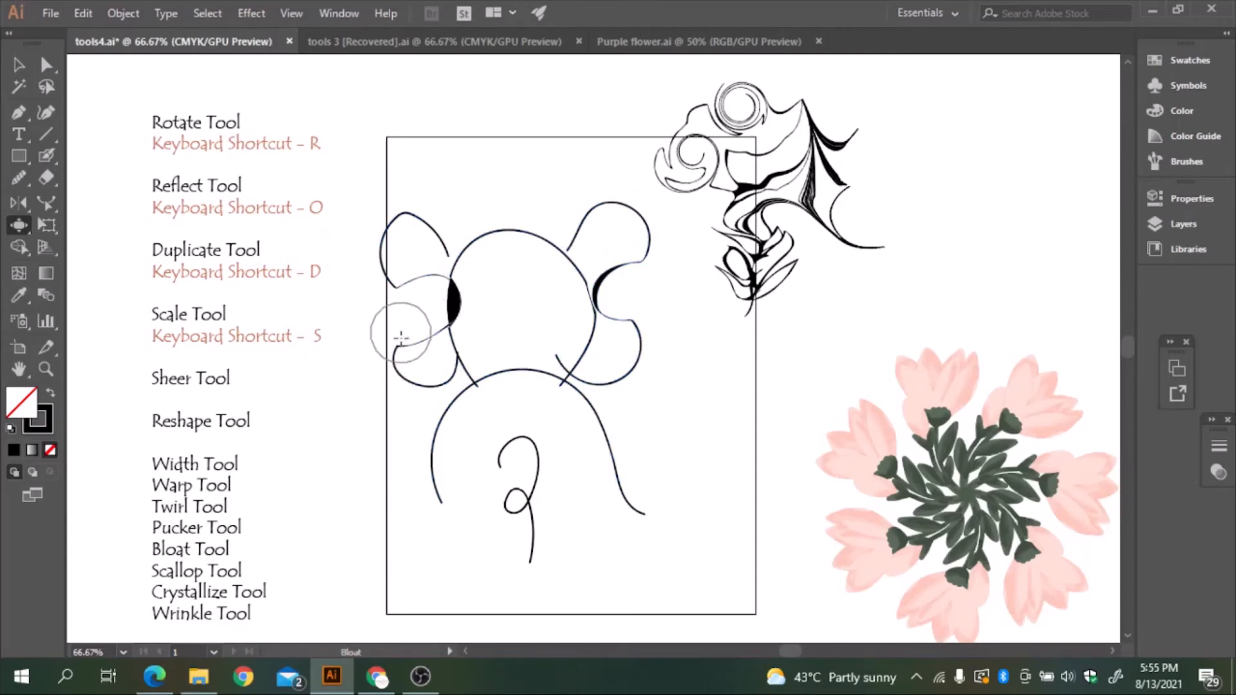
mouse_move(397, 313)
left_mouse_down()
mouse_move(419, 301)
mouse_move(410, 317)
mouse_move(396, 248)
mouse_move(376, 257)
left_mouse_up()
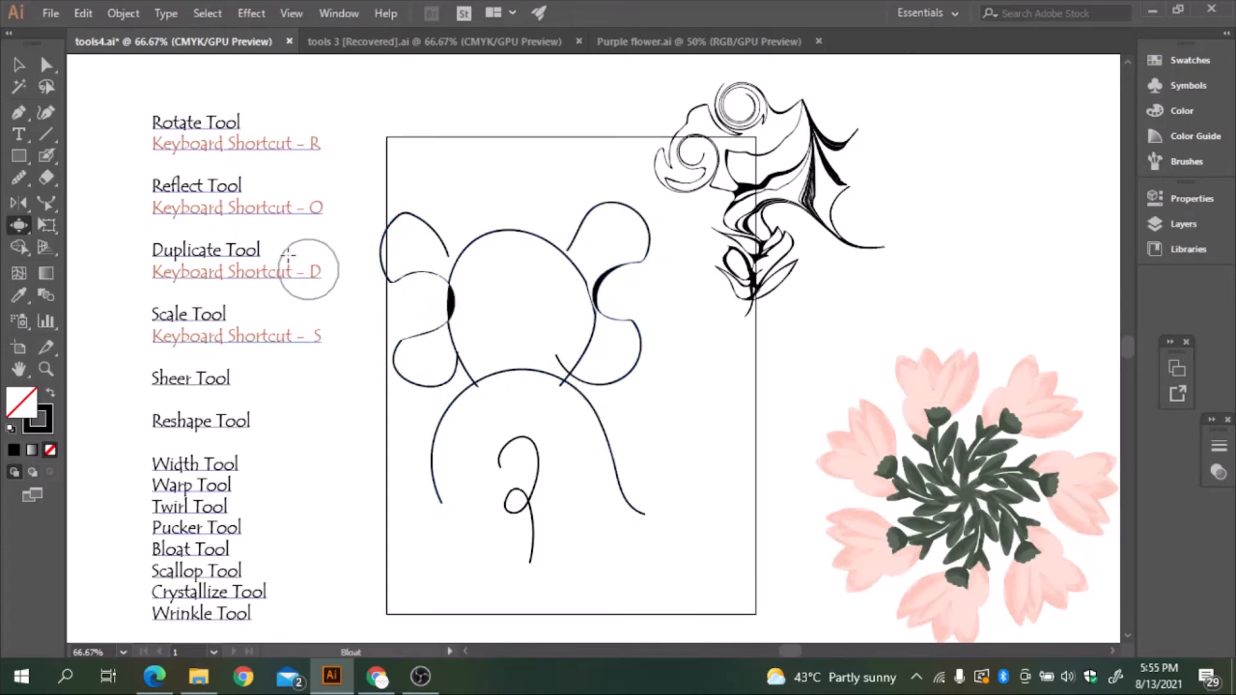
Step: Scallop both legs of the arch, the inner ends of the upper lobes and the top of the round outline
right_click(26, 232)
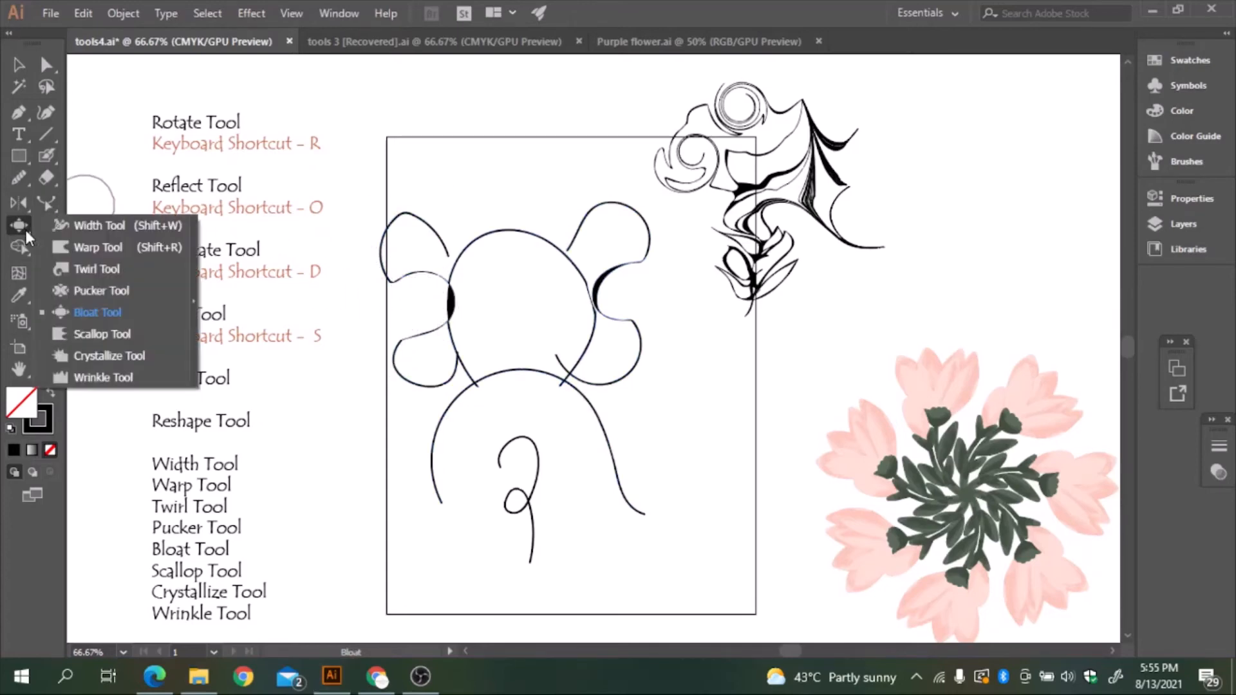
left_click(112, 336)
mouse_move(594, 458)
left_mouse_down()
mouse_move(624, 496)
mouse_move(633, 478)
mouse_move(610, 462)
mouse_move(592, 394)
mouse_move(572, 380)
left_mouse_up()
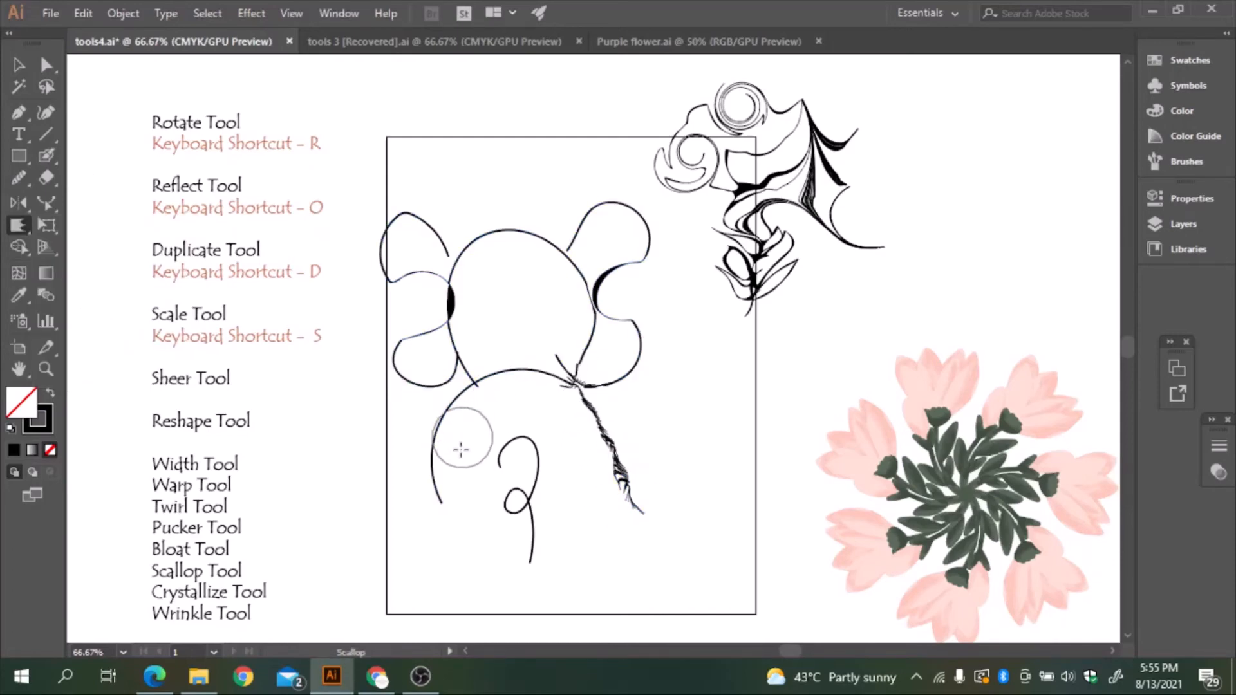
mouse_move(451, 437)
left_mouse_down()
mouse_move(401, 461)
mouse_move(430, 461)
mouse_move(415, 427)
mouse_move(446, 435)
mouse_move(445, 403)
mouse_move(474, 380)
left_mouse_up()
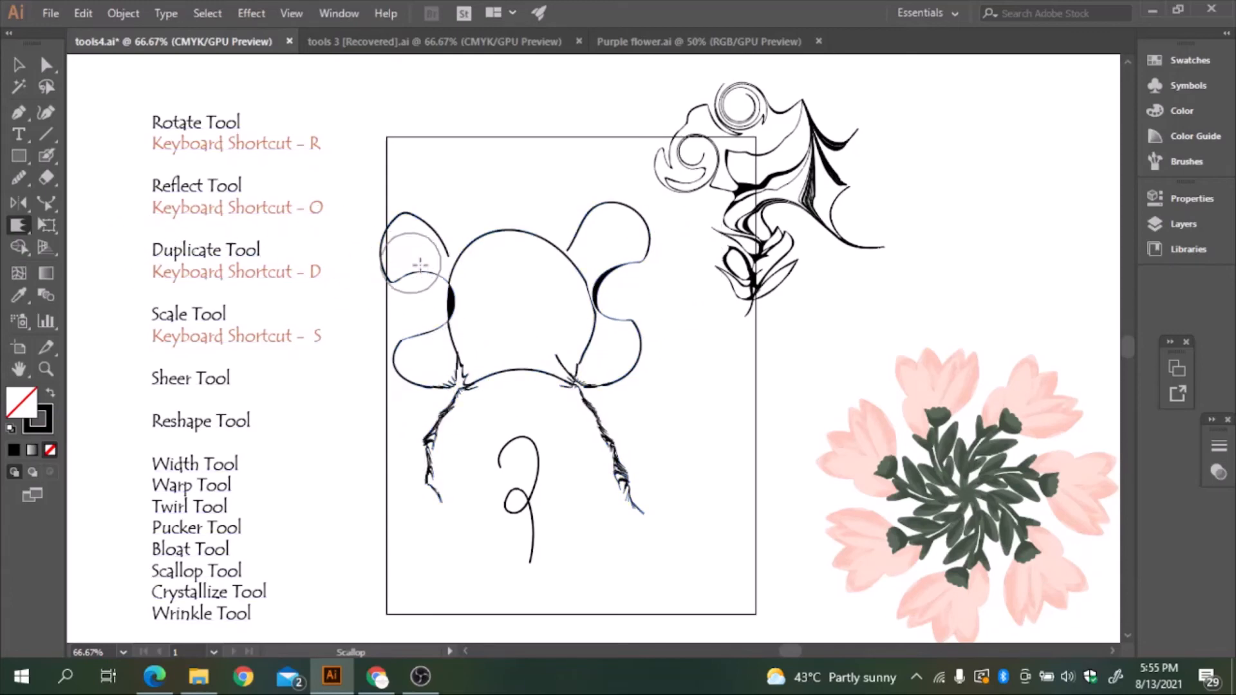
left_click_drag(444, 254, 466, 256)
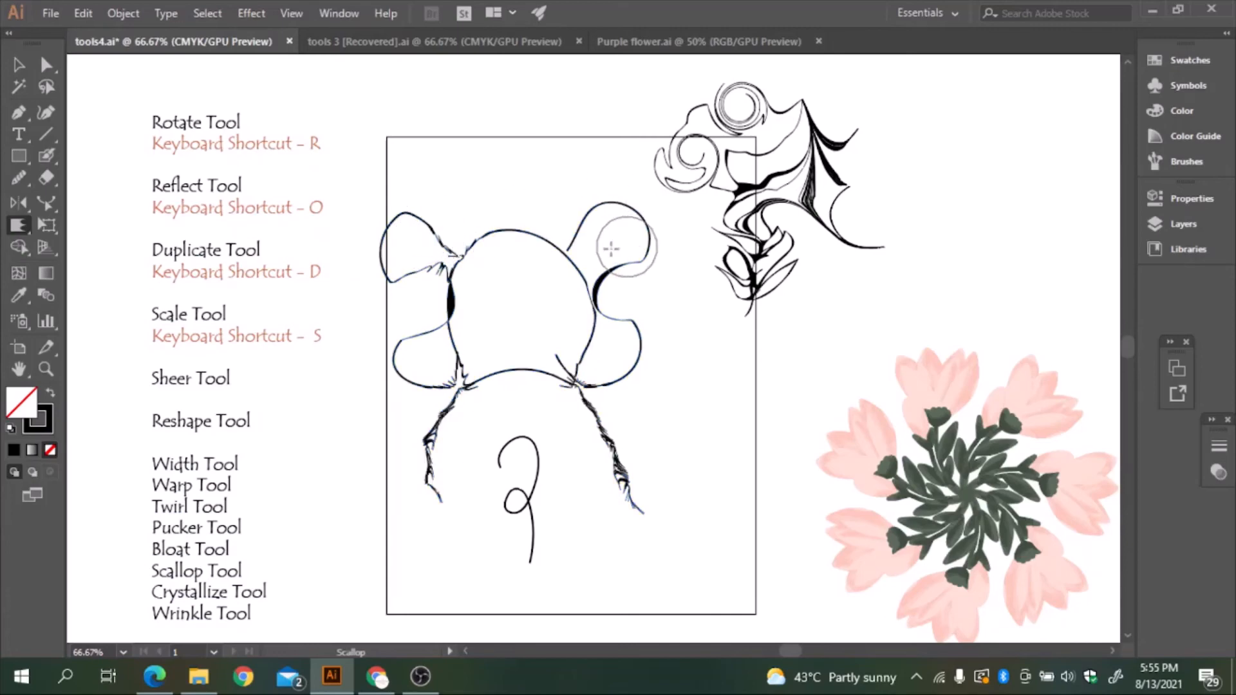
left_click_drag(582, 240, 566, 224)
mouse_move(474, 212)
left_mouse_down()
mouse_move(515, 212)
mouse_move(456, 222)
left_mouse_up()
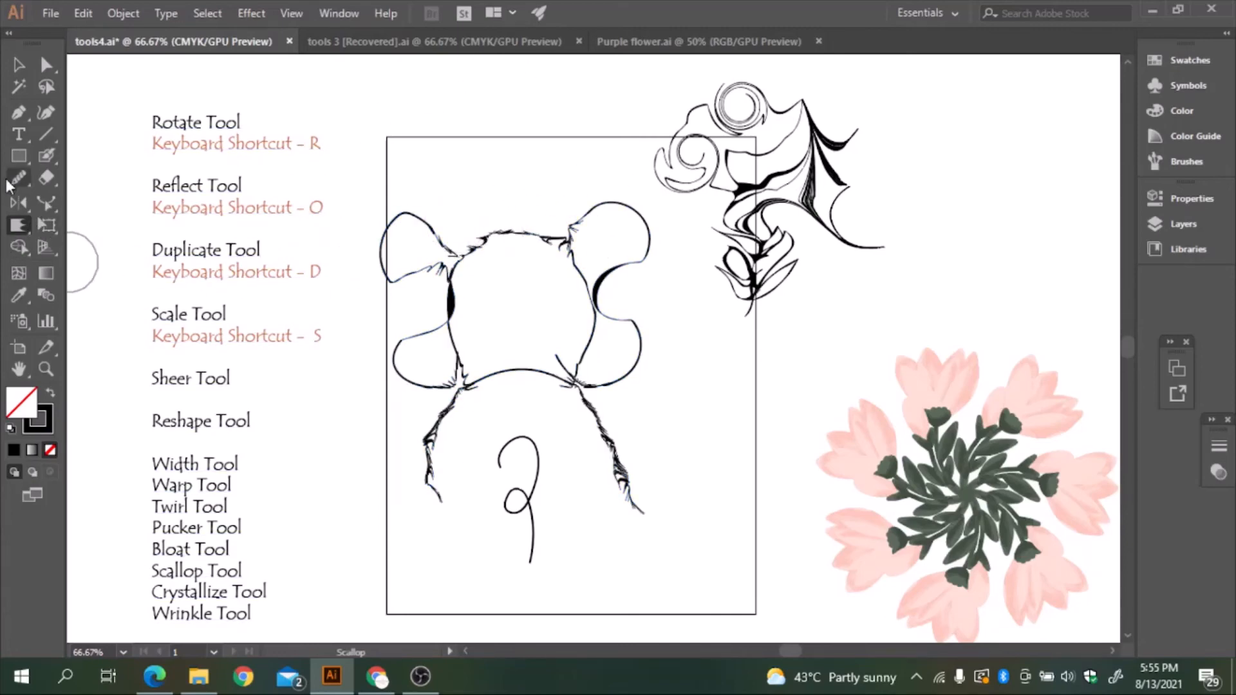
Step: Crystallize the outer edges of the two right lobes and the notch between them into spikes
left_click_drag(23, 225, 118, 351)
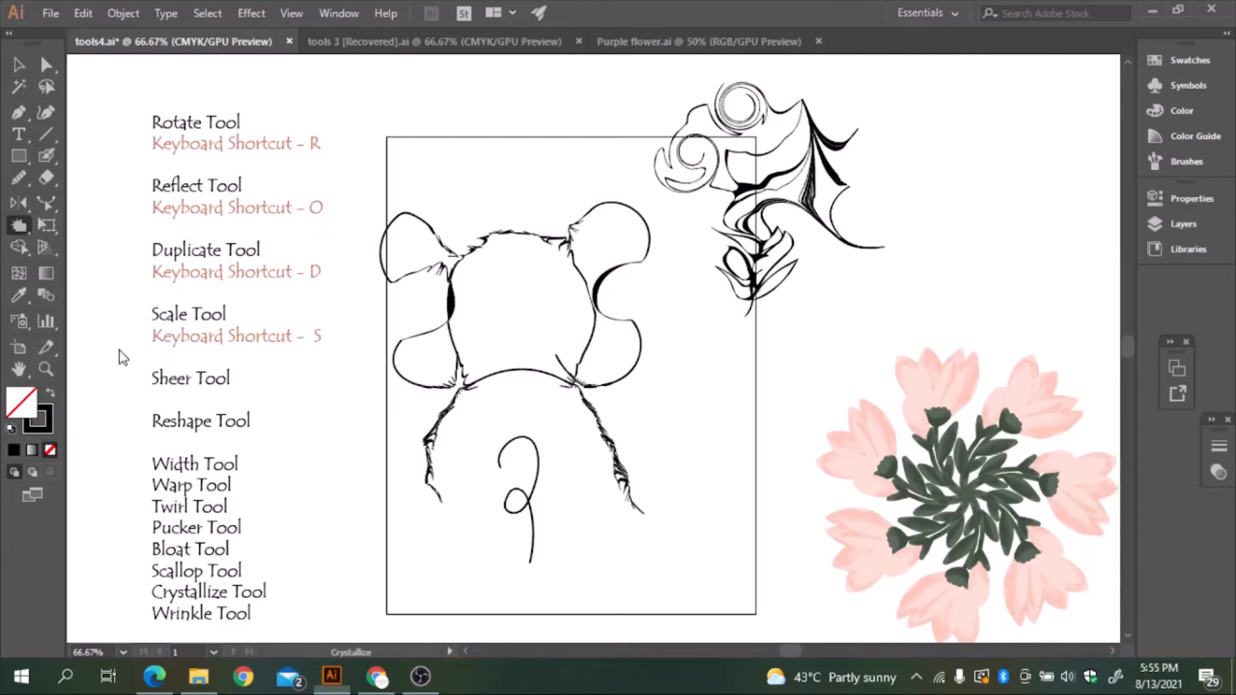
left_click_drag(634, 222, 613, 194)
left_click_drag(506, 212, 648, 228)
left_click_drag(636, 353, 647, 326)
mouse_move(626, 310)
left_mouse_down()
mouse_move(591, 312)
mouse_move(592, 286)
left_mouse_up()
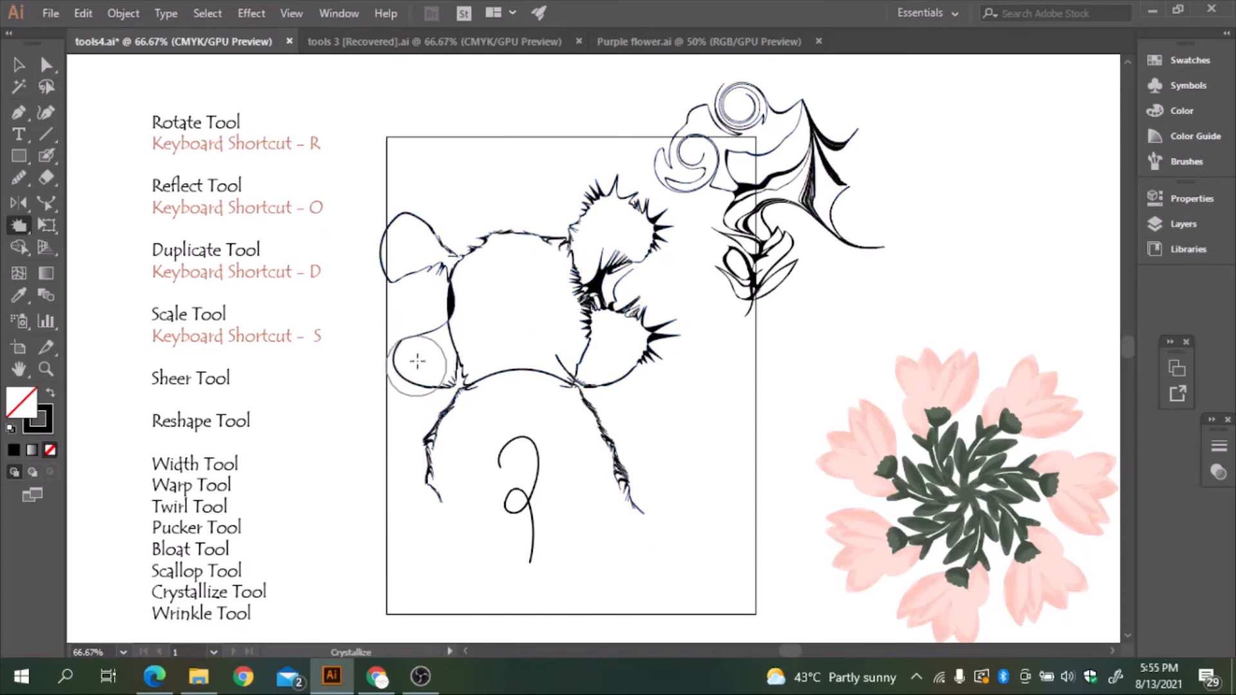
Step: Undo the crystallize effect in the notch between the right lobes and crystallize the outer edges of the left lobes
key("ctrl+z")
key("ctrl+z")
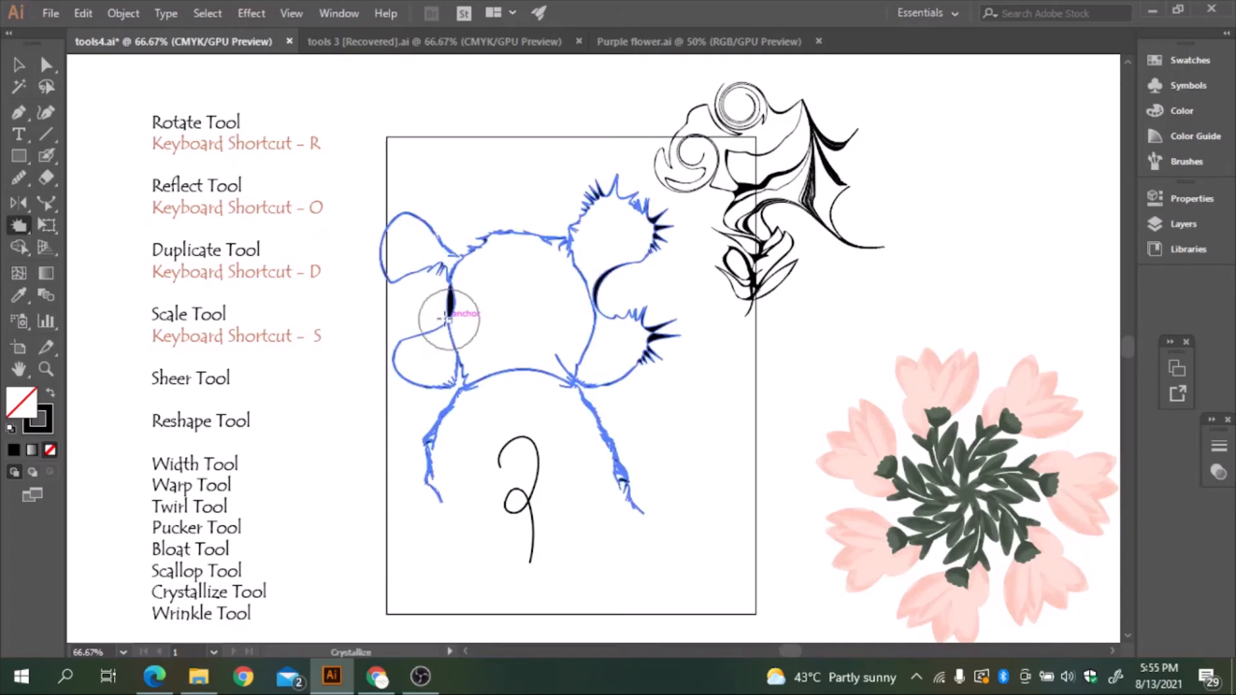
mouse_move(417, 373)
left_mouse_down()
mouse_move(369, 374)
mouse_move(369, 312)
left_mouse_up()
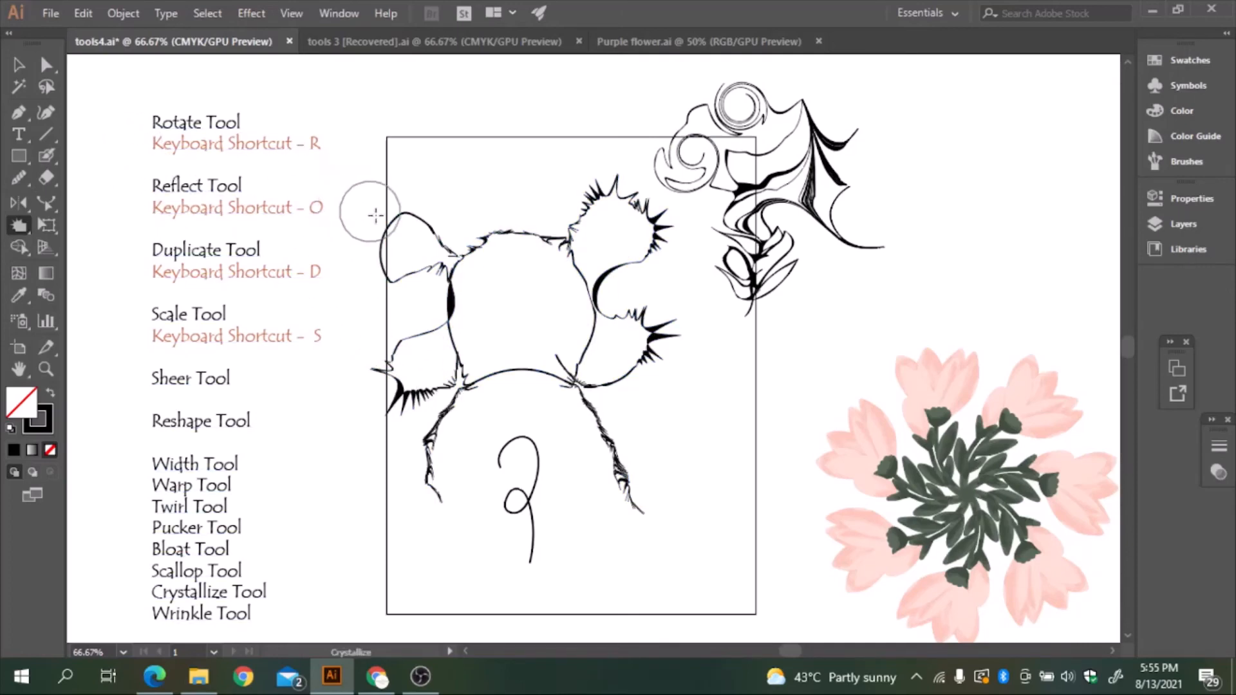
left_click_drag(372, 207, 333, 201)
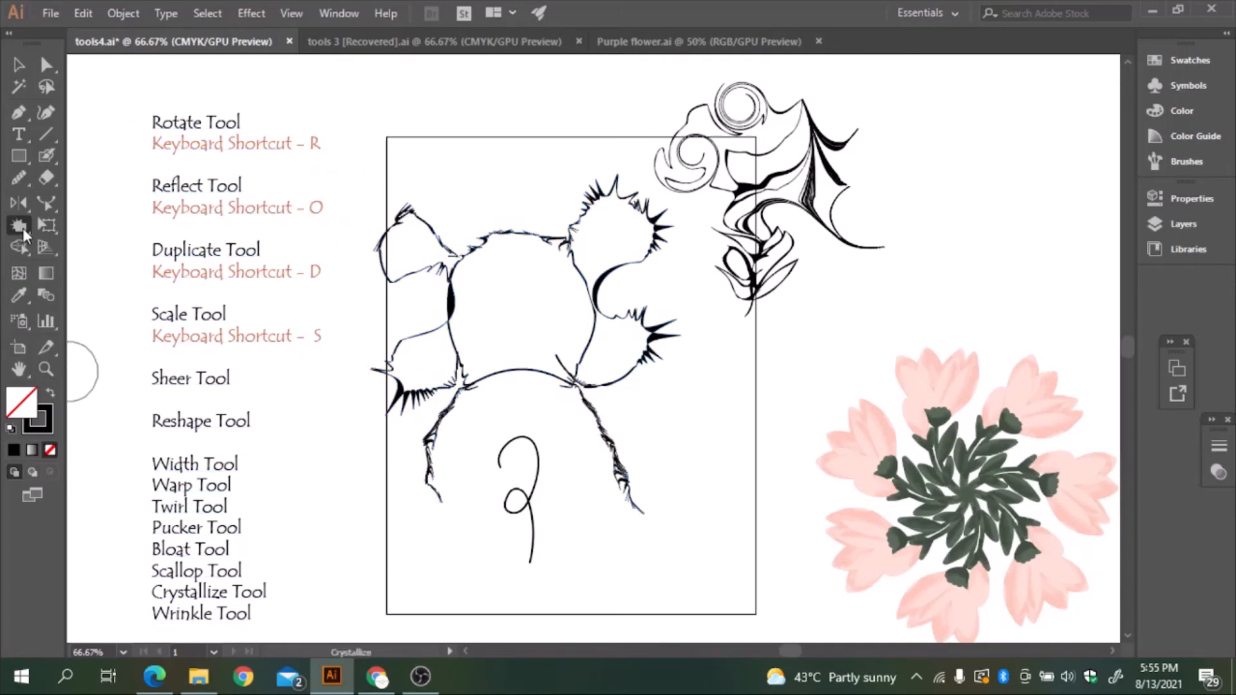
Step: Roughen the top of the arch and the sides of the round outline with the Wrinkle tool
left_click_drag(22, 228, 122, 376)
left_click_drag(439, 269, 444, 266)
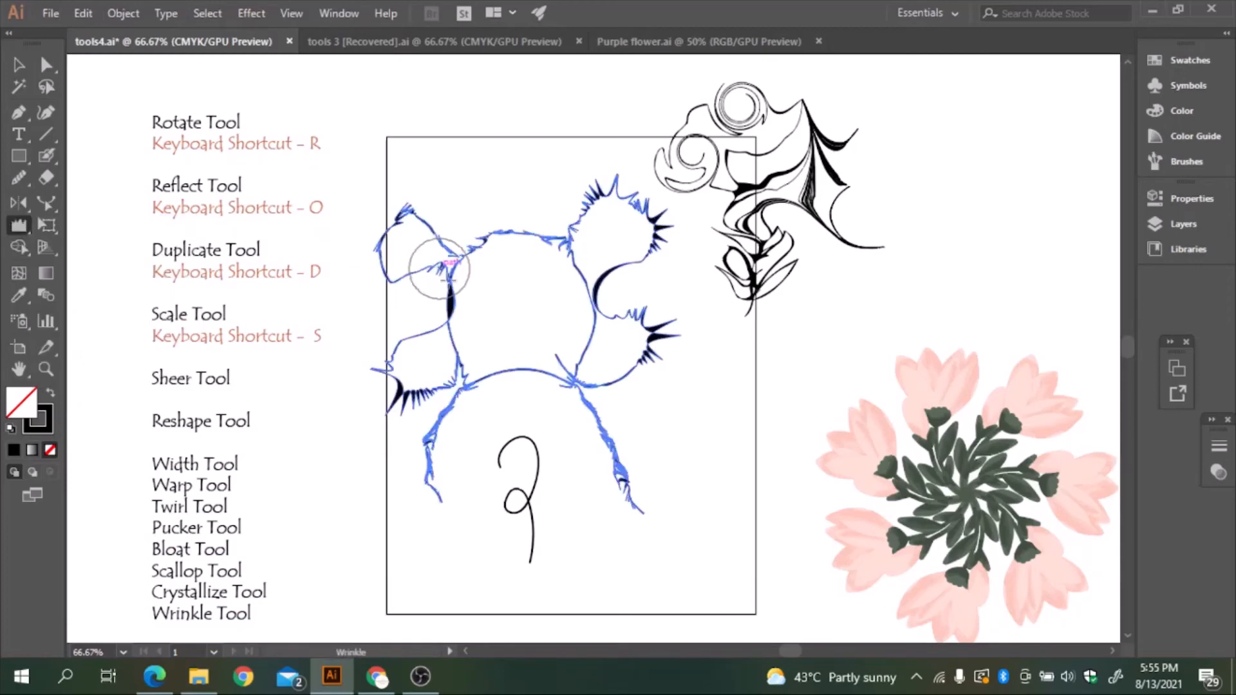
mouse_move(519, 375)
left_mouse_down()
mouse_move(483, 350)
mouse_move(514, 380)
mouse_move(529, 349)
mouse_move(542, 371)
mouse_move(573, 266)
mouse_move(580, 346)
mouse_move(571, 326)
mouse_move(592, 334)
mouse_move(573, 314)
mouse_move(595, 251)
mouse_move(567, 259)
mouse_move(577, 210)
left_mouse_up()
left_click_drag(458, 288, 447, 304)
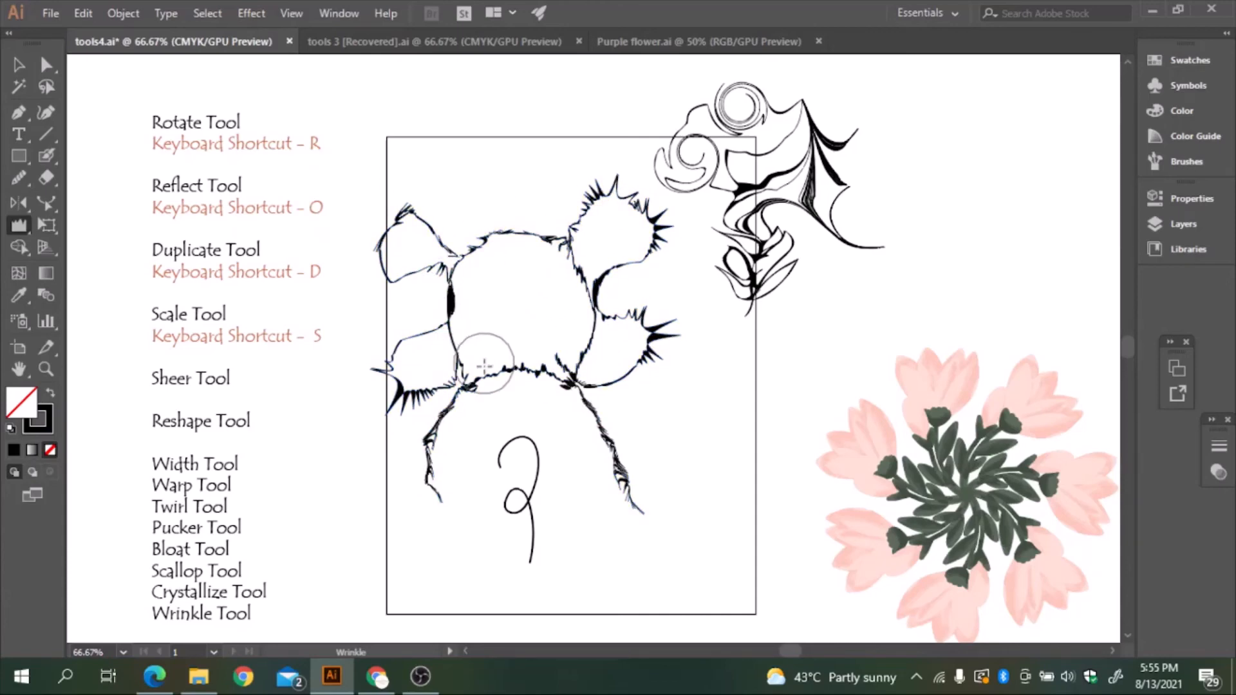
Step: Roughen the edges of the two left lobes and the small curl beneath the arch with the Wrinkle tool
mouse_move(483, 365)
left_mouse_down()
mouse_move(451, 340)
mouse_move(433, 349)
mouse_move(387, 347)
left_mouse_up()
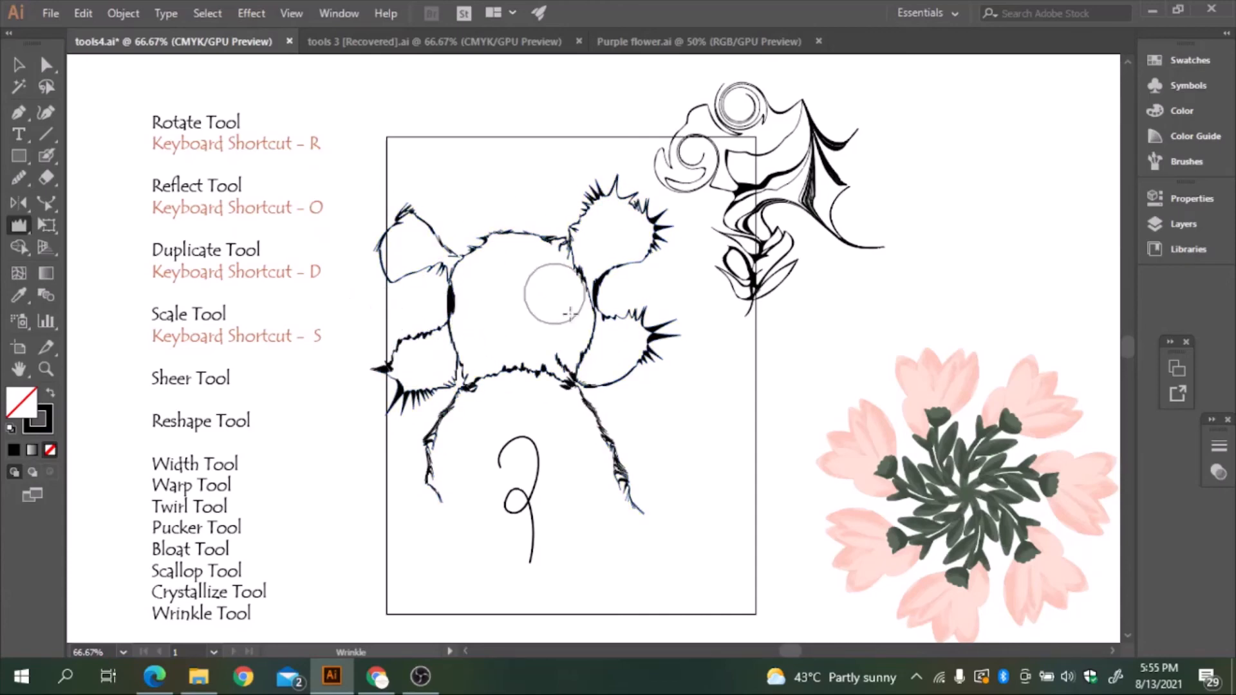
mouse_move(517, 461)
left_mouse_down()
mouse_move(528, 503)
mouse_move(508, 493)
mouse_move(523, 523)
left_mouse_up()
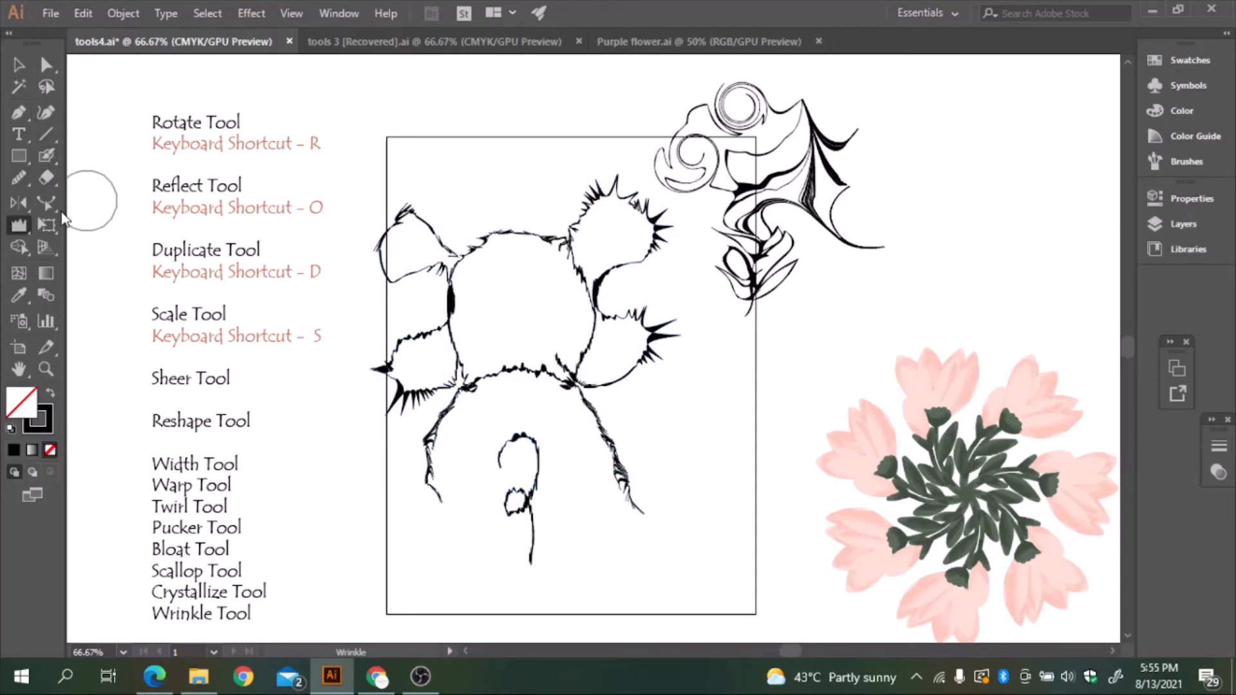
mouse_move(386, 234)
left_mouse_down()
mouse_move(400, 271)
mouse_move(371, 299)
left_mouse_up()
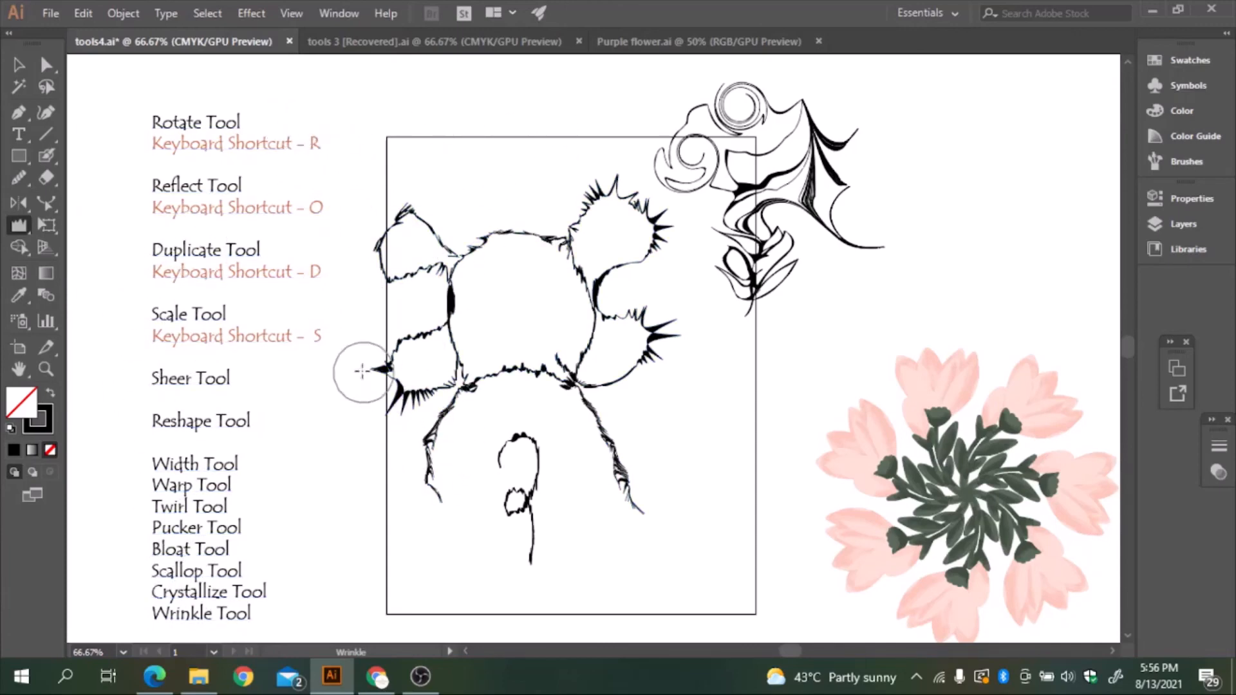
left_click(19, 65)
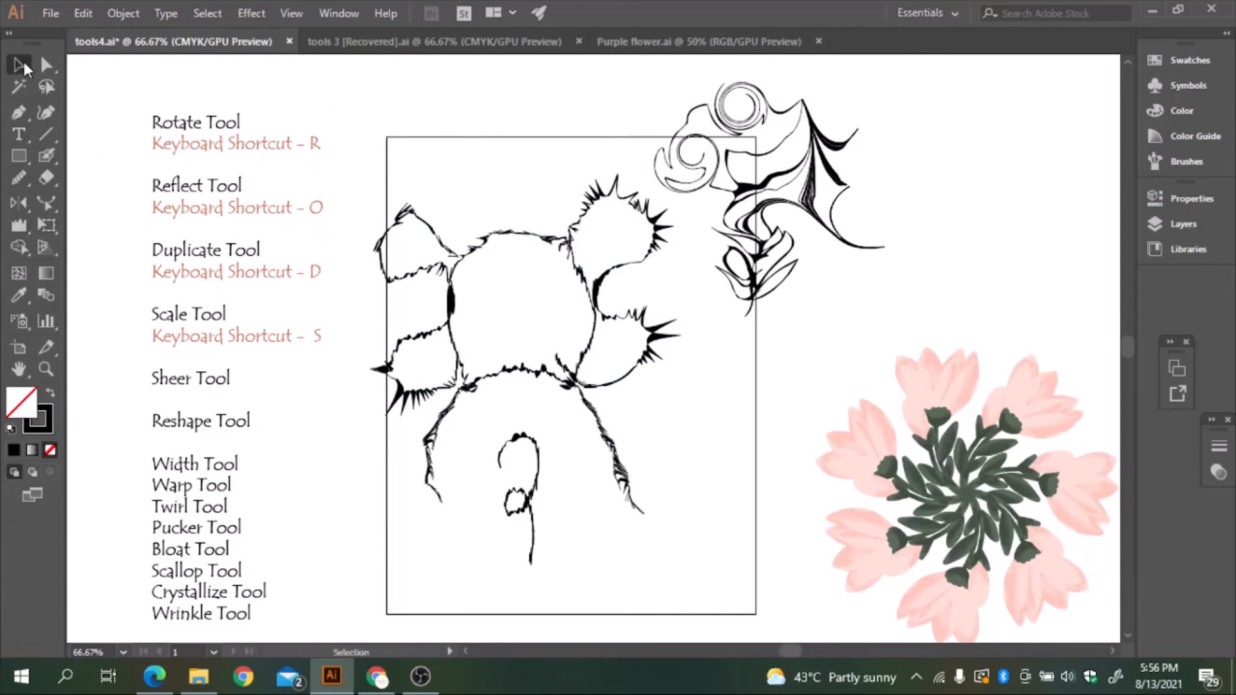
Step: Draw a small circle below the list of tool names and swap its colours for a solid black fill without stroke
left_click_drag(631, 477, 618, 293)
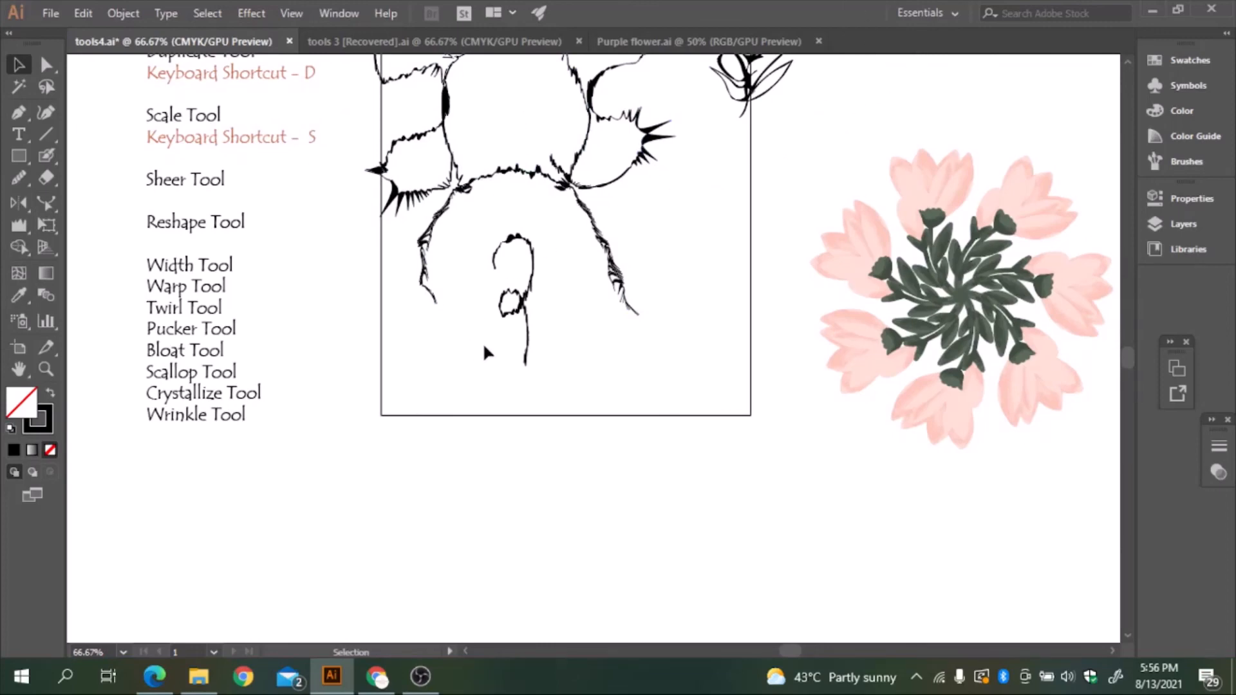
key("l")
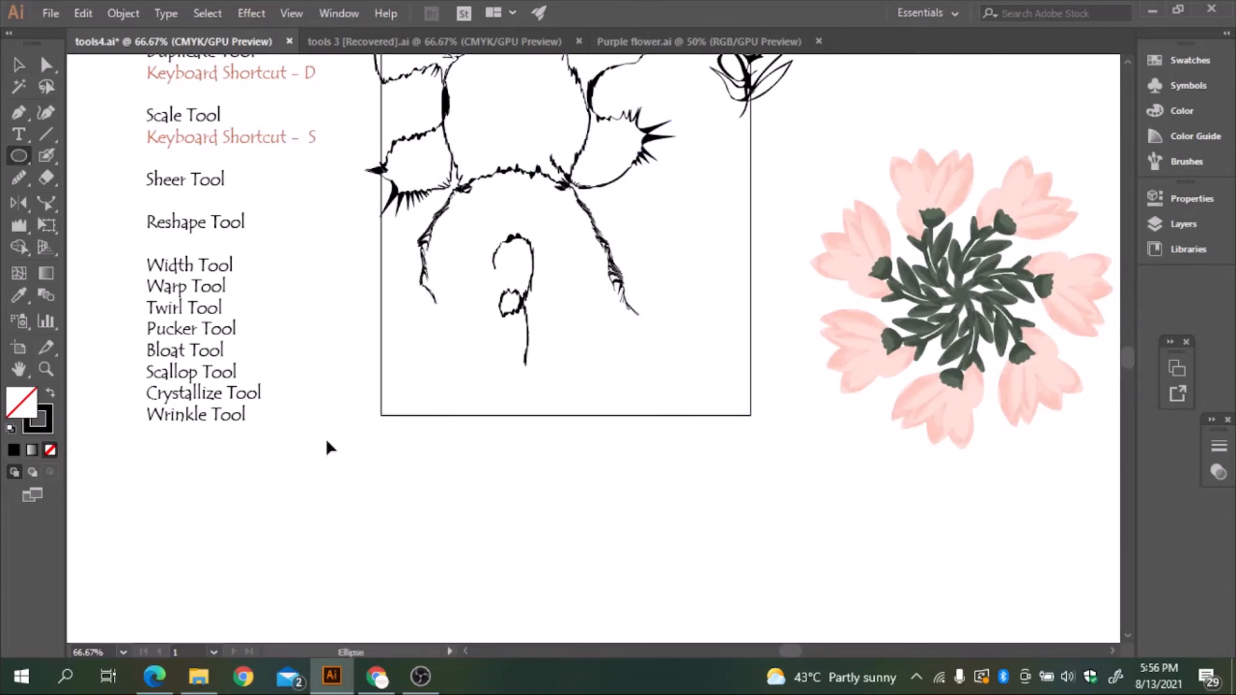
left_click_drag(289, 466, 364, 528)
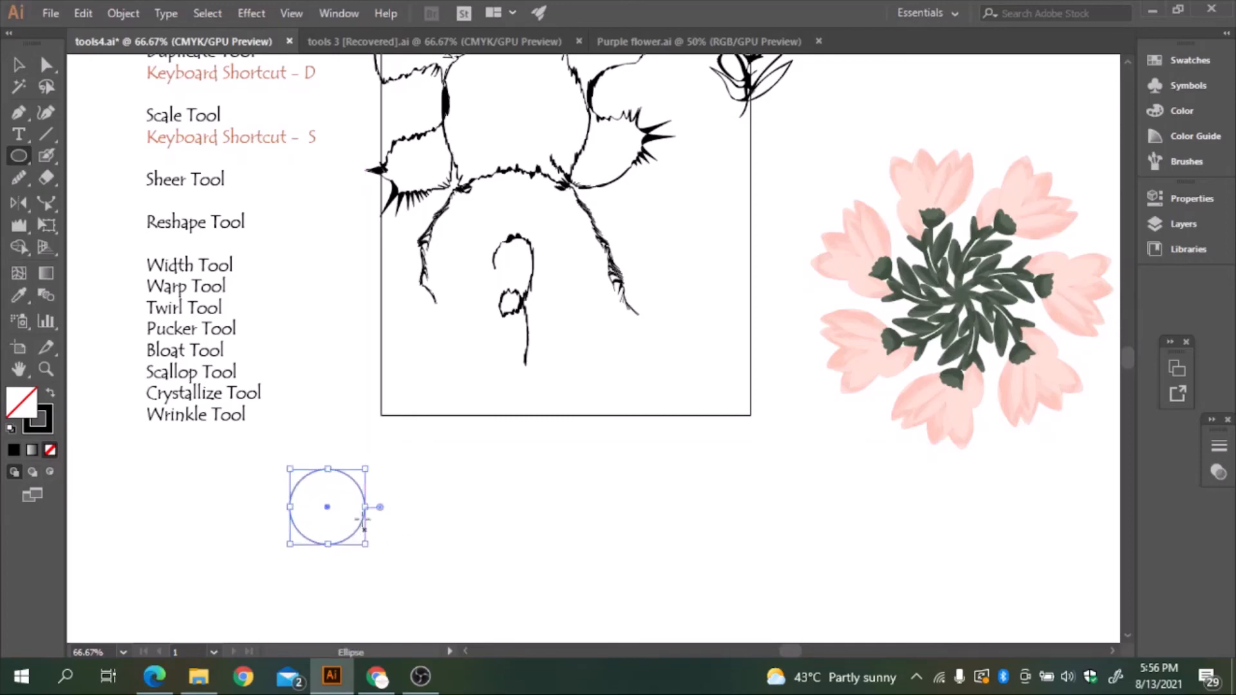
left_click(50, 394)
left_click(17, 63)
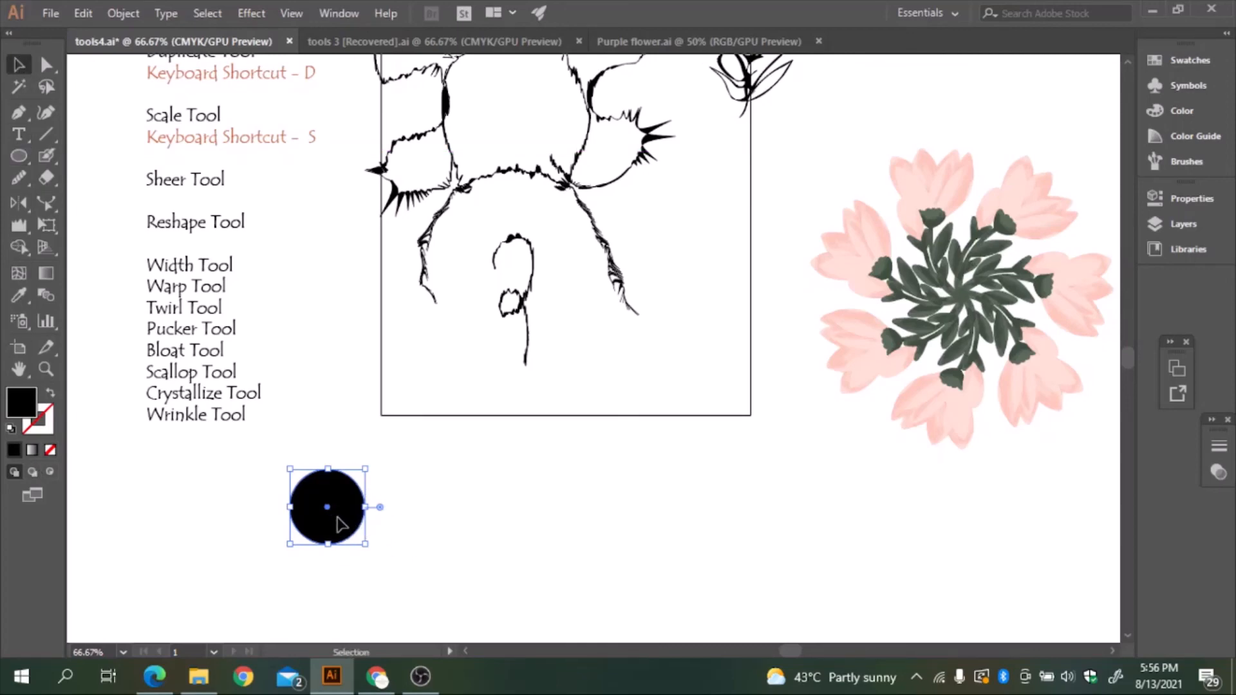
Step: Copy the black circle about 151 px horizontally to the right and repeat the duplication until a row of seven circles is made
left_click_drag(339, 522, 432, 531)
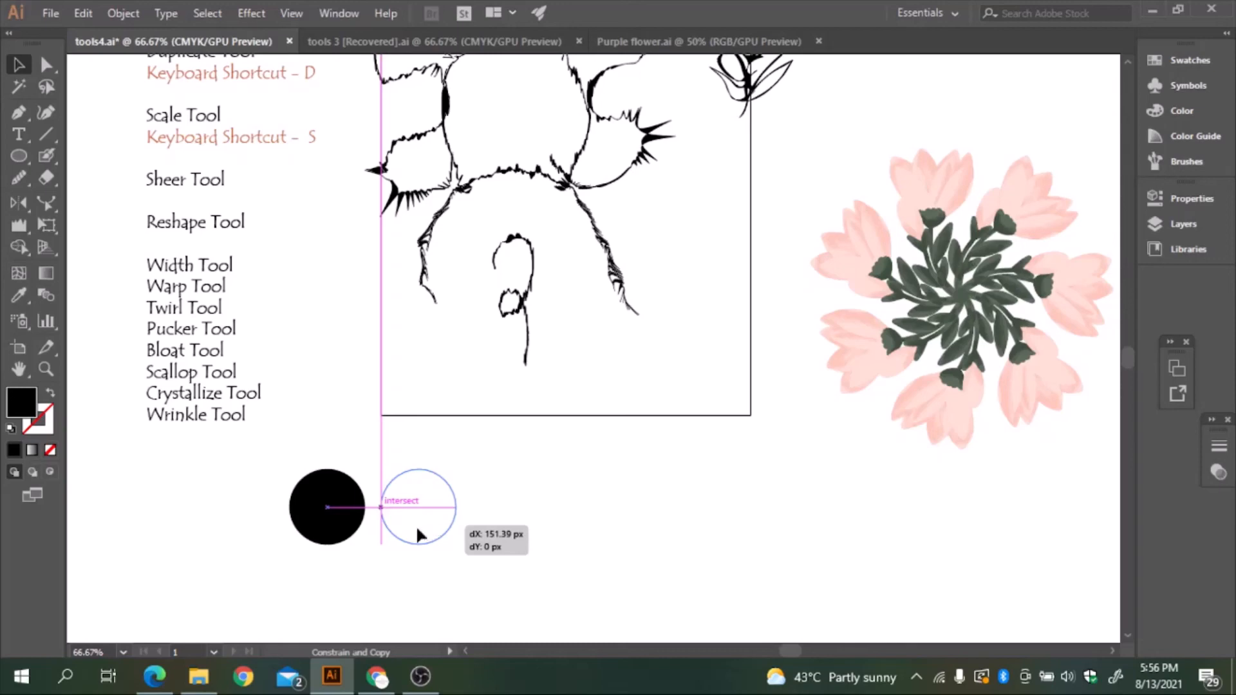
left_click_drag(418, 535, 418, 535)
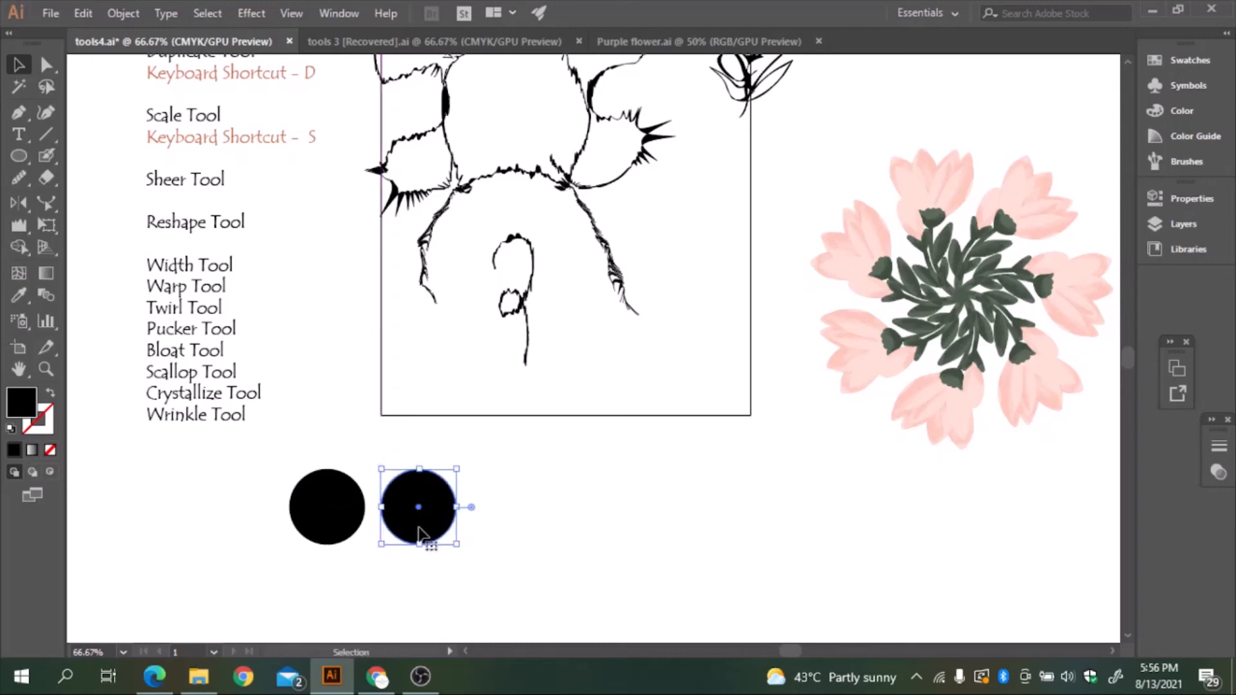
key("ctrl+d")
key("ctrl+d")
key("ctrl+d")
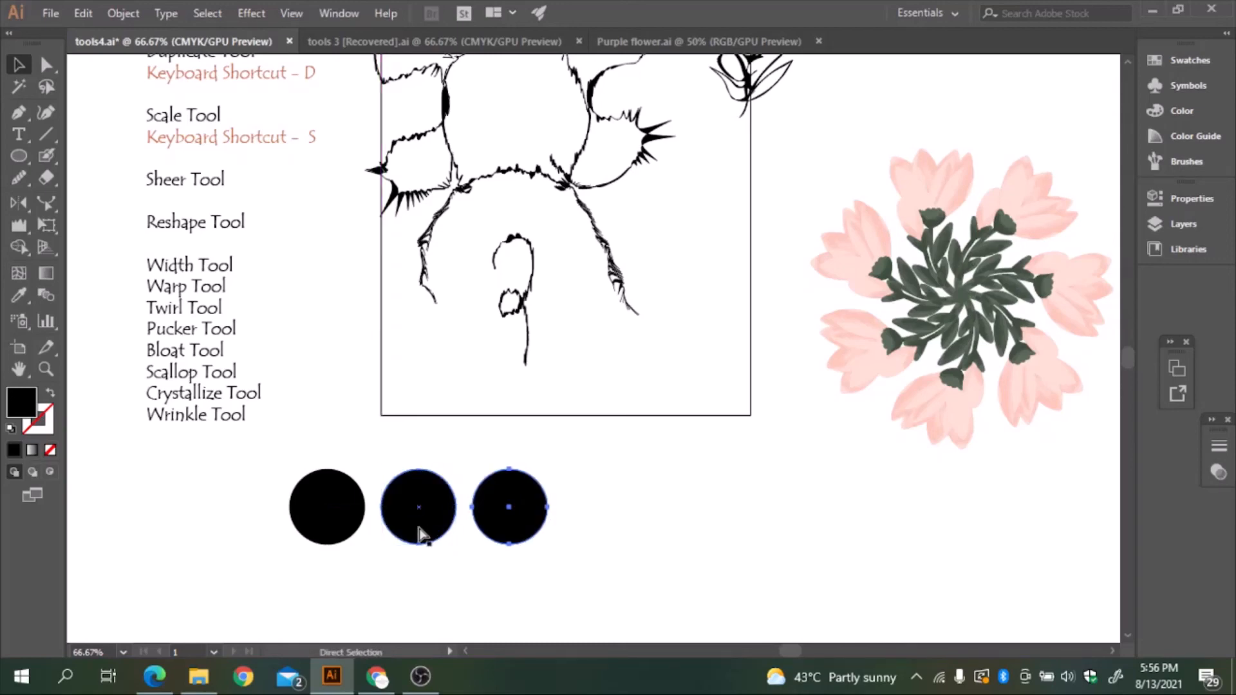
key("ctrl+d")
key("ctrl+d")
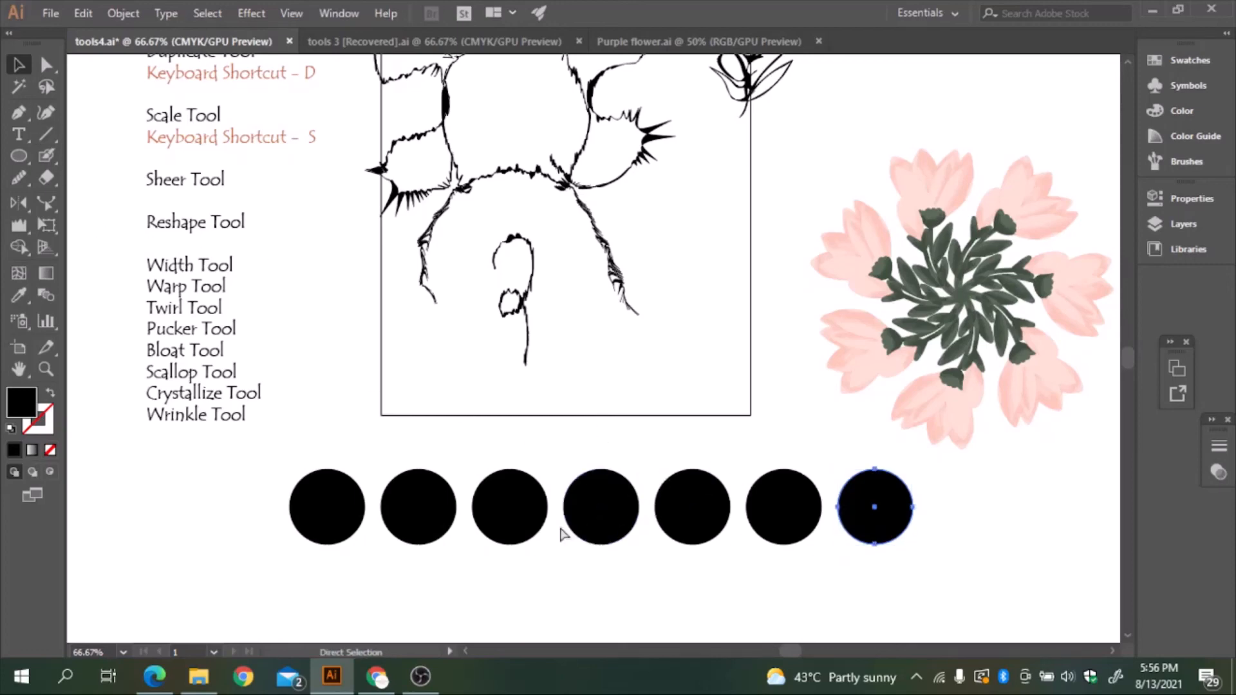
key("ctrl+minus")
key("ctrl+minus")
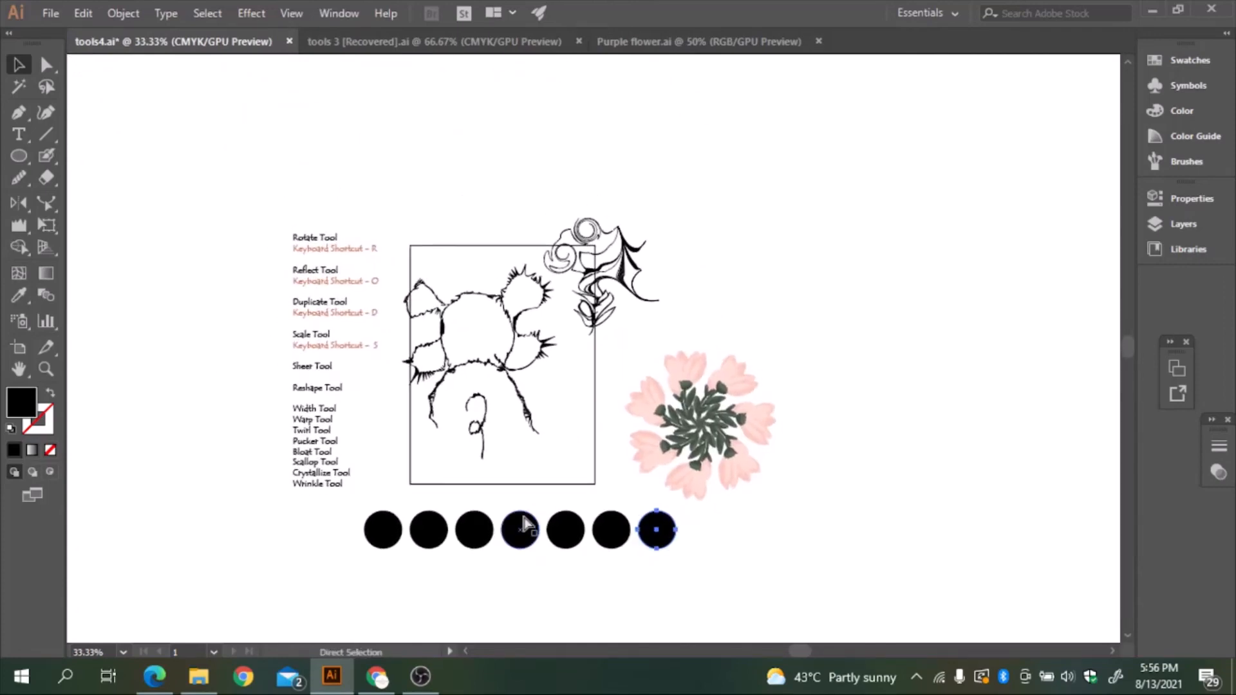
key("ctrl+plus")
left_click_drag(426, 382, 591, 600)
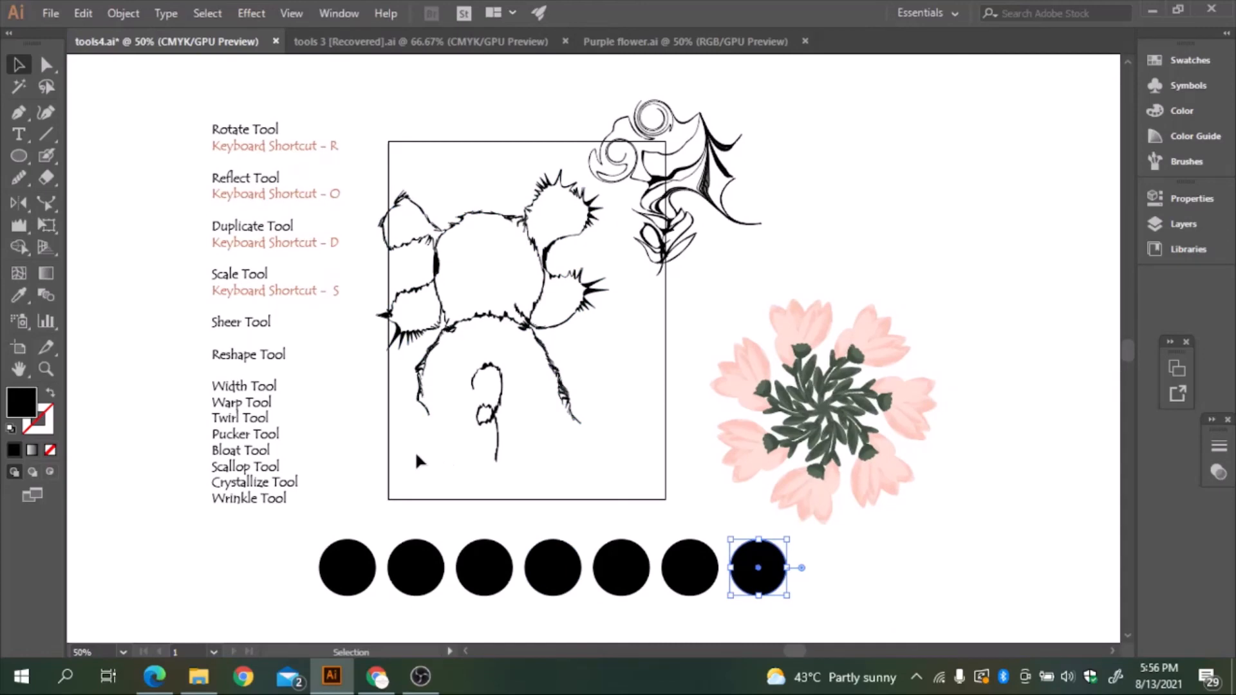